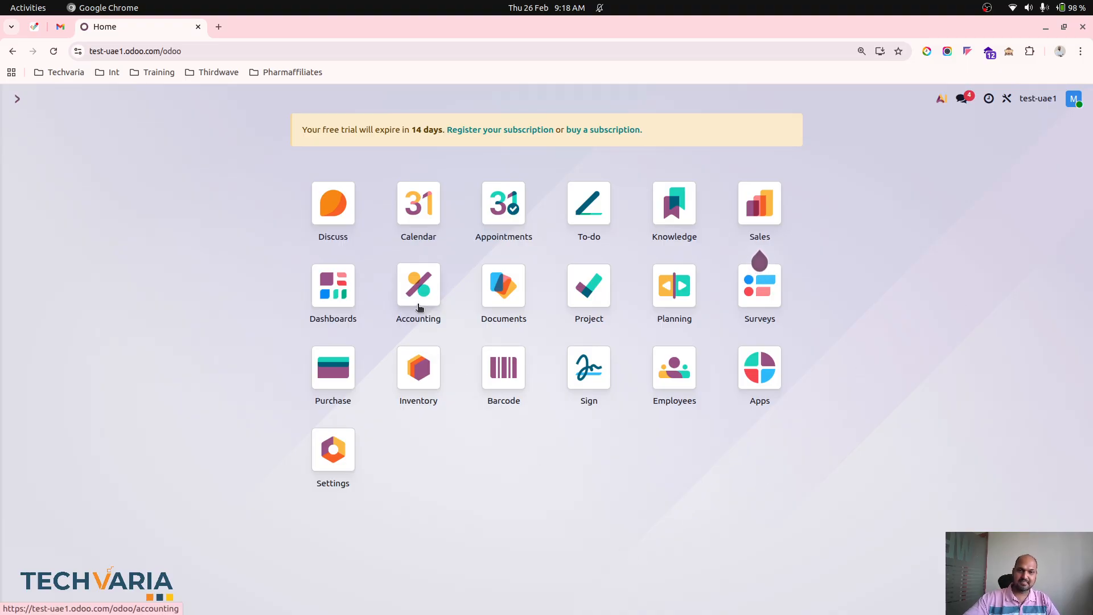
Open the Accounting settings and review the Inventory Valuation defaults for valuation, cost method, account and journal
left_click(418, 308)
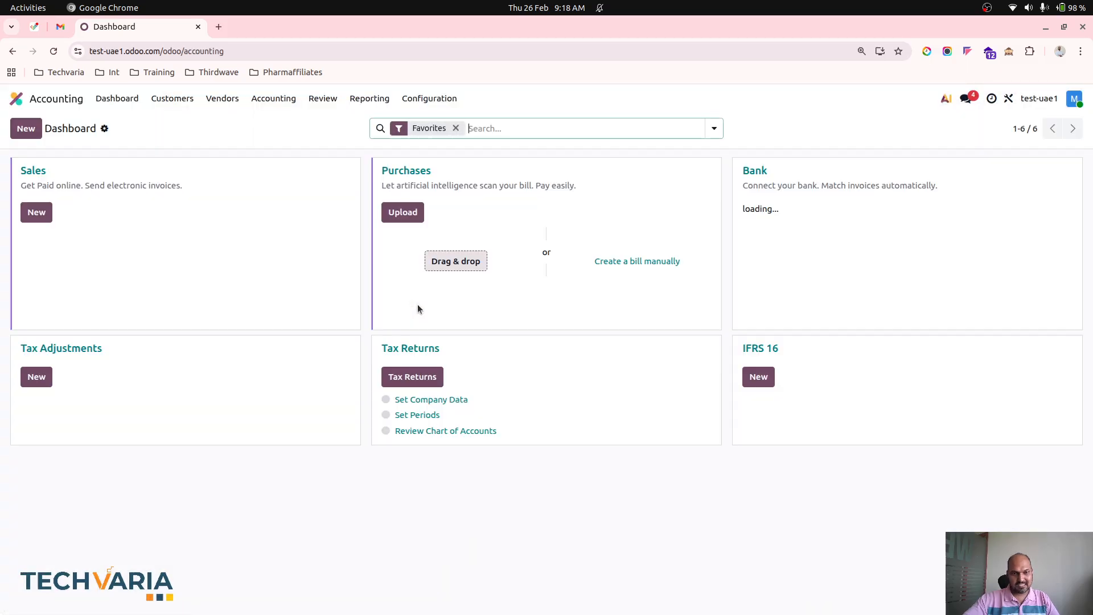
left_click(432, 97)
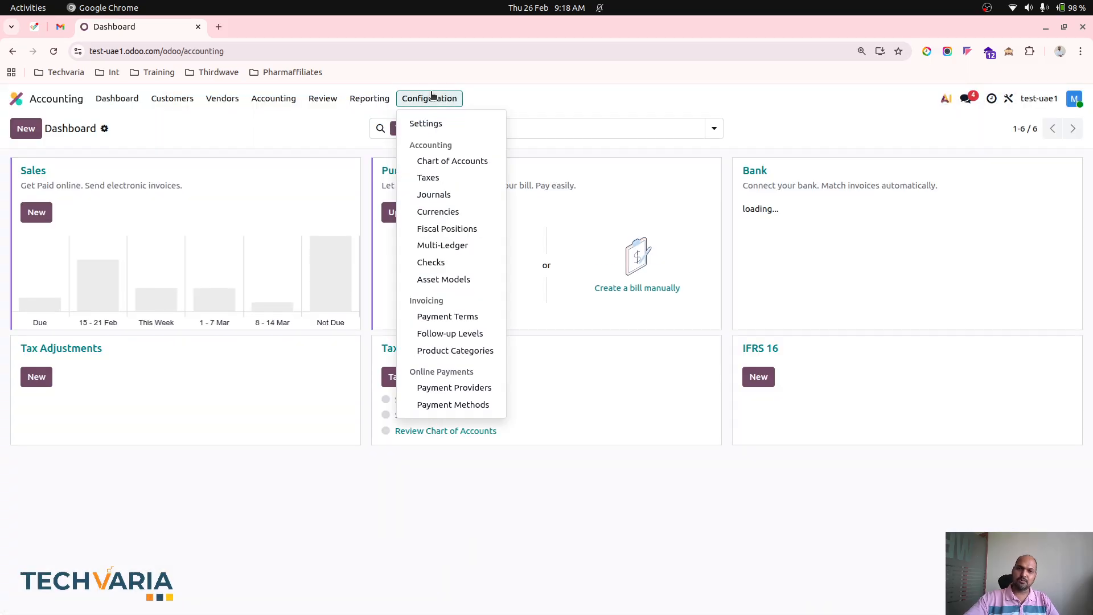
left_click(433, 123)
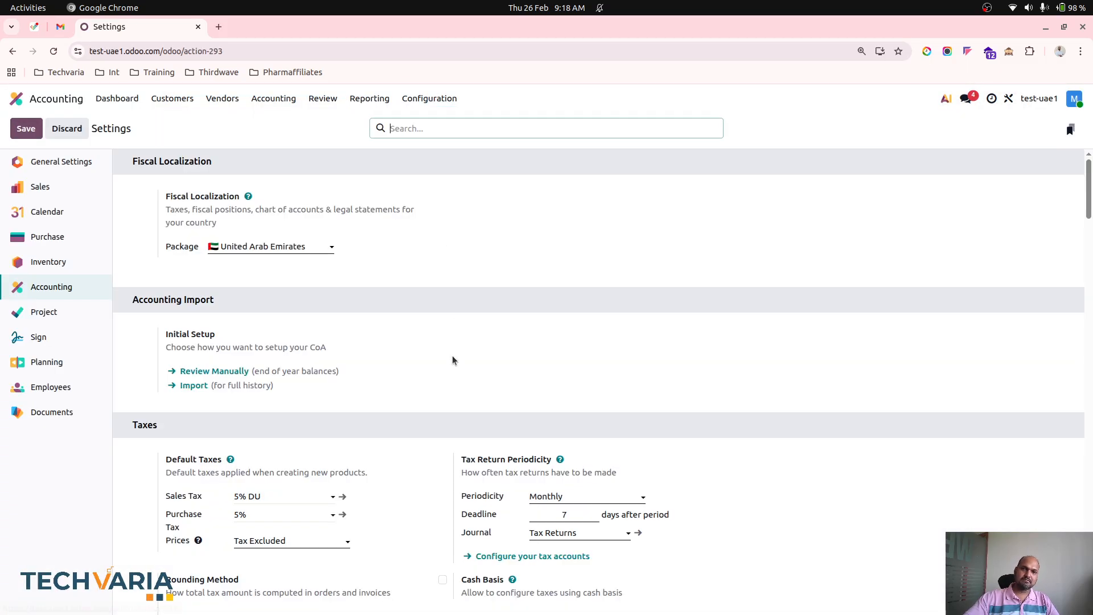
scroll(454, 360, "down", 15)
scroll(454, 363, "down", 10)
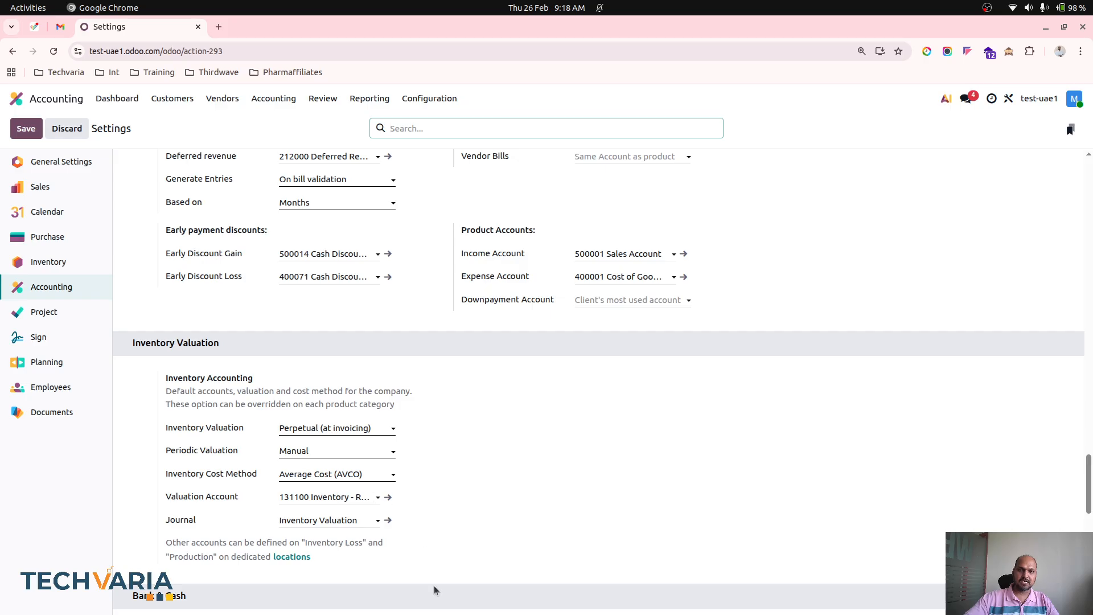
scroll(434, 585, "up", 6)
scroll(434, 588, "down", 10)
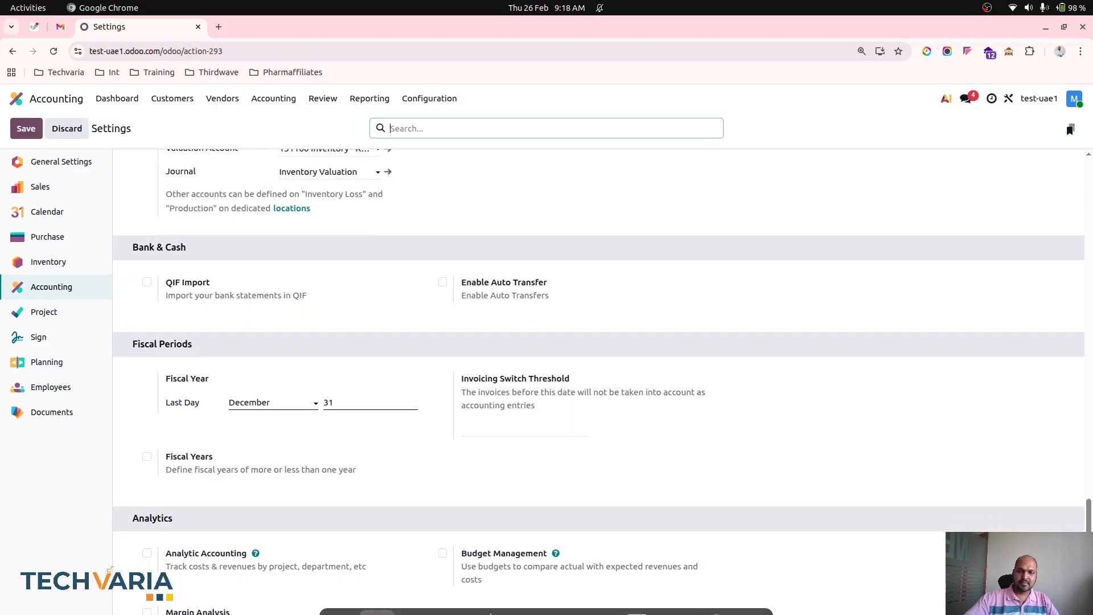
Switch to the Sample_product_inventory.xlsx workbook in LibreOffice Calc and review its Product Category, Product, Lot & Serial Number and Stock sheets
left_click(452, 594)
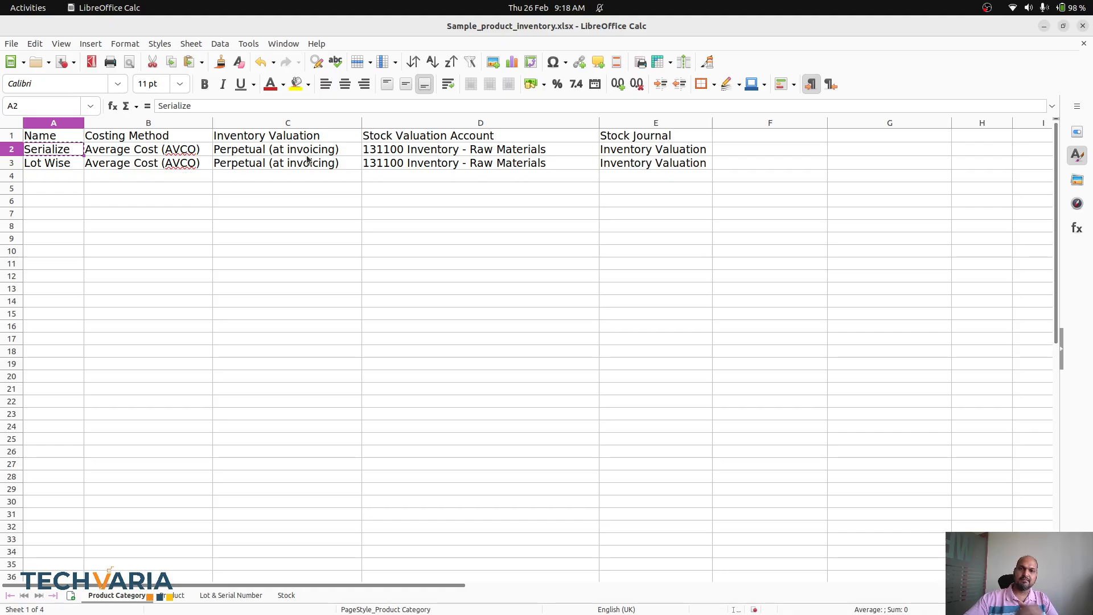
left_click(171, 595)
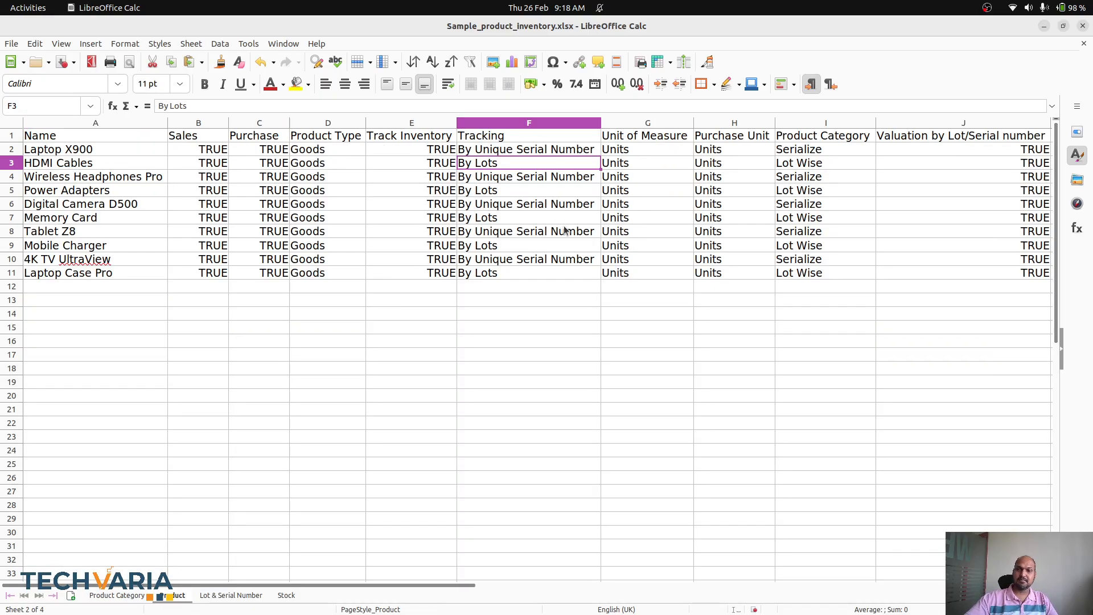
scroll(565, 230, "right", 5)
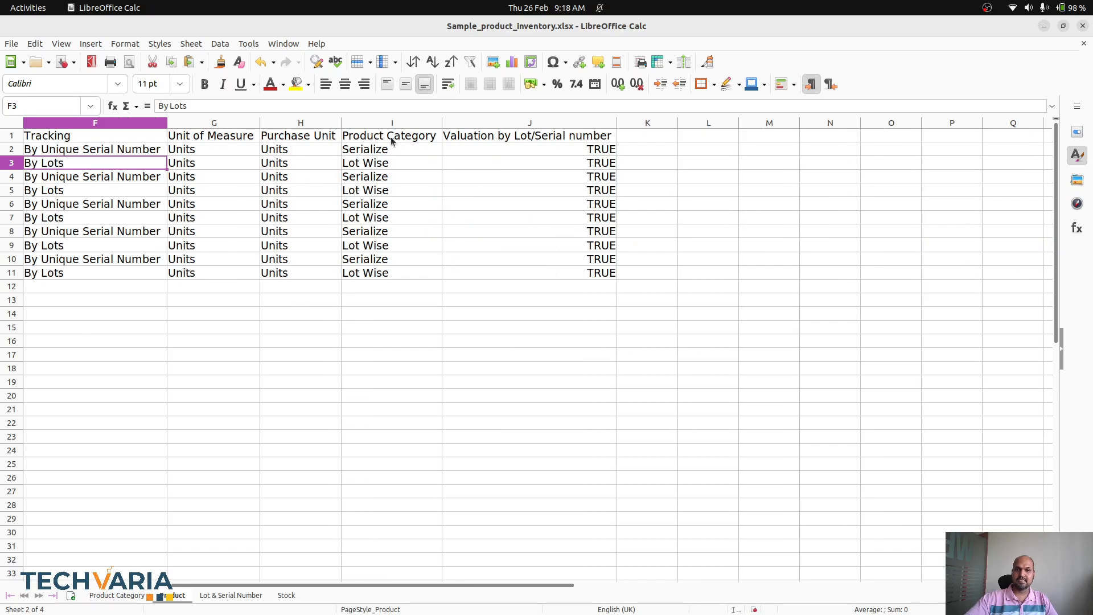
left_click(228, 595)
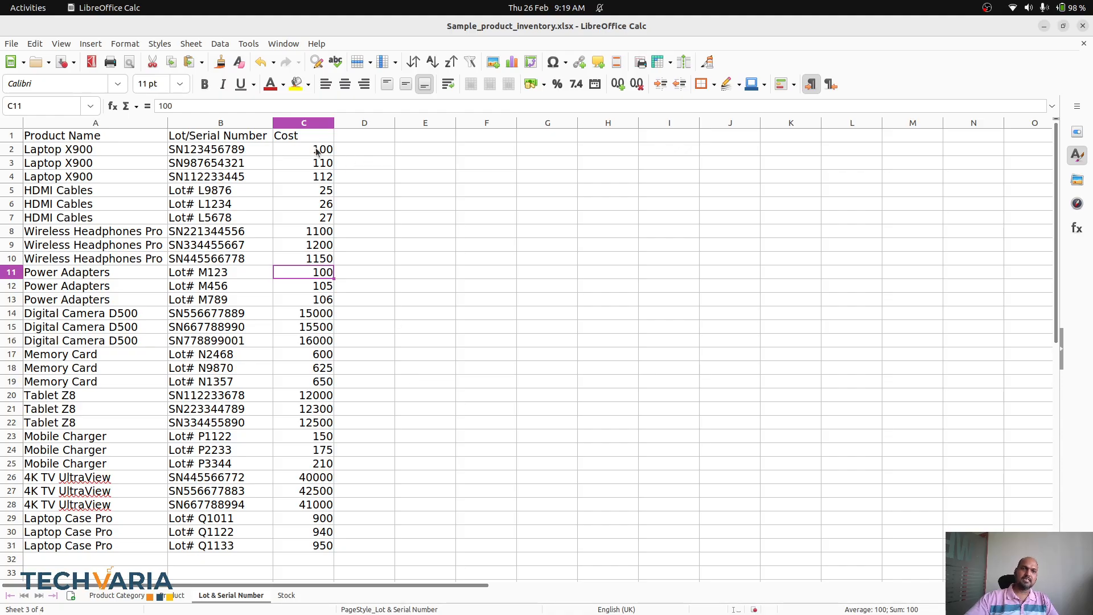
left_click(284, 595)
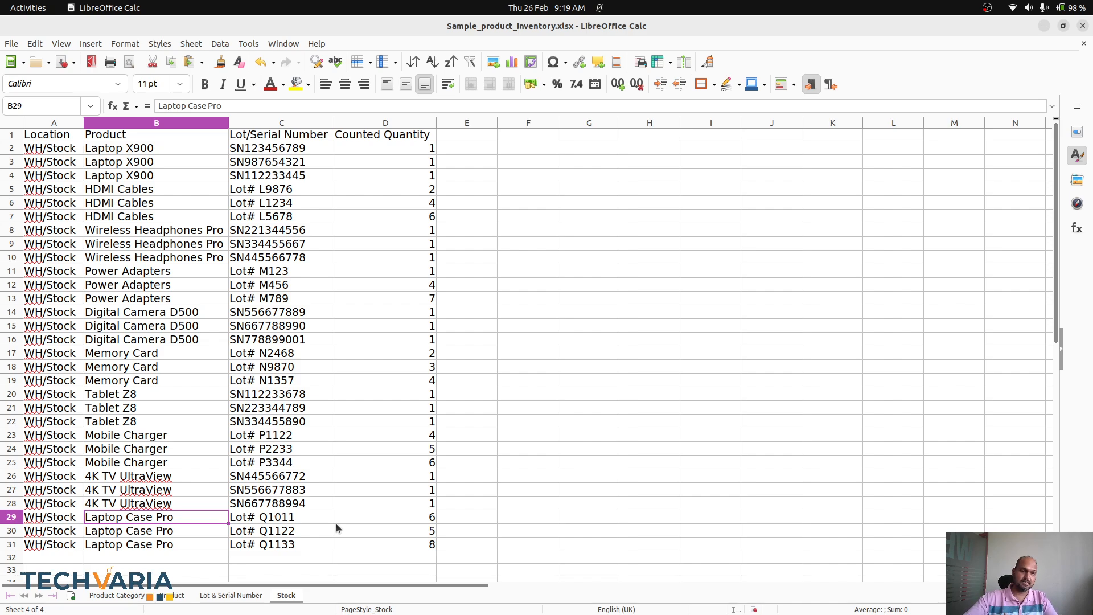
left_click(140, 595)
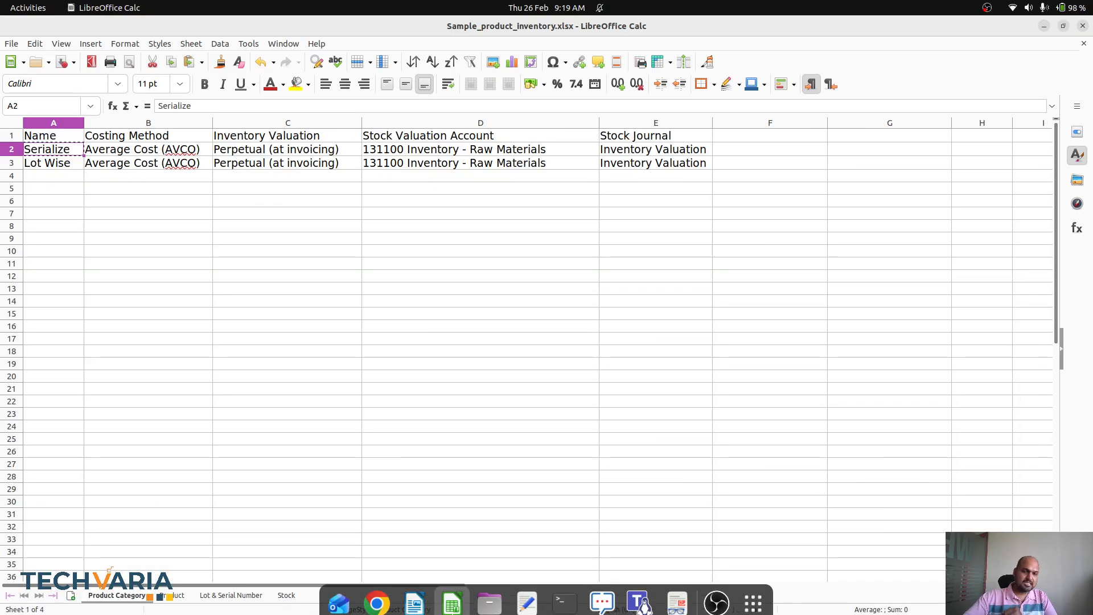
Switch back to Odoo in Chrome and view the Balance Sheet report as of the end of year 2026
left_click(377, 606)
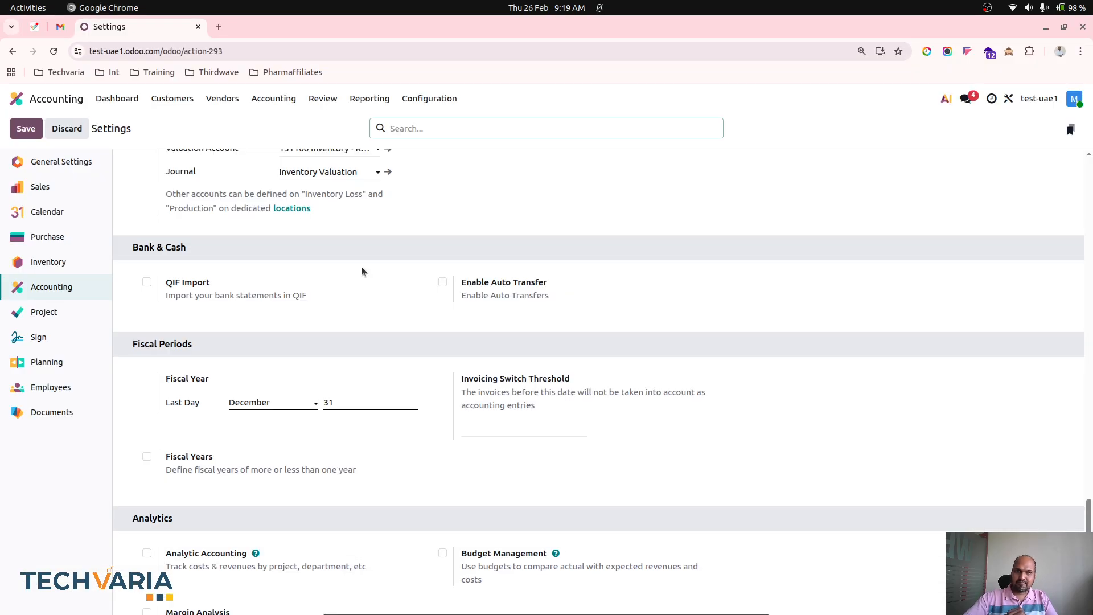
scroll(361, 266, "up", 5)
left_click(58, 101)
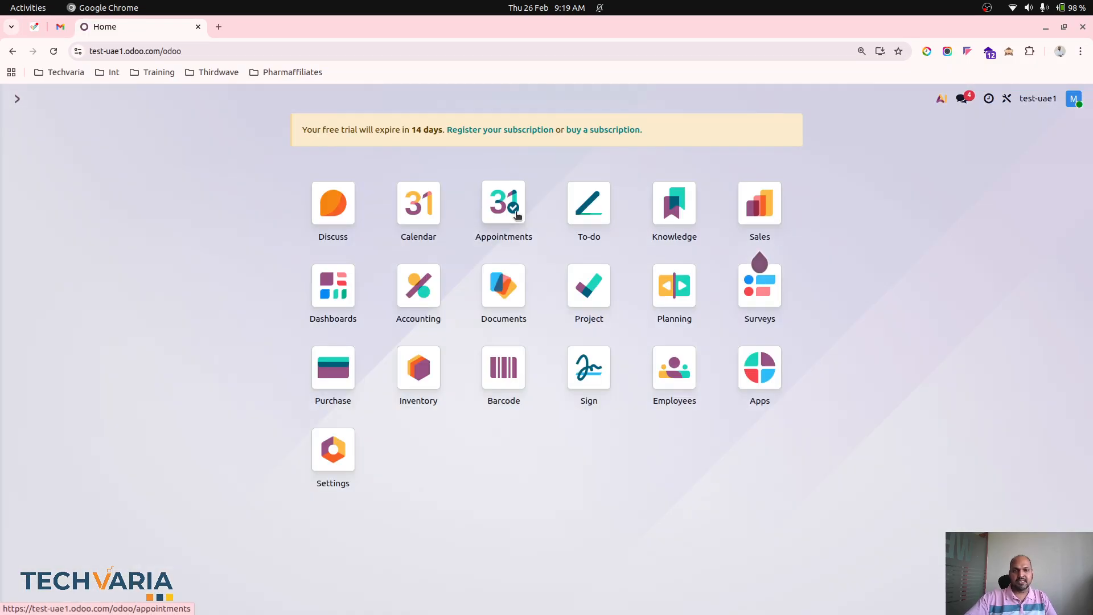
type("bal")
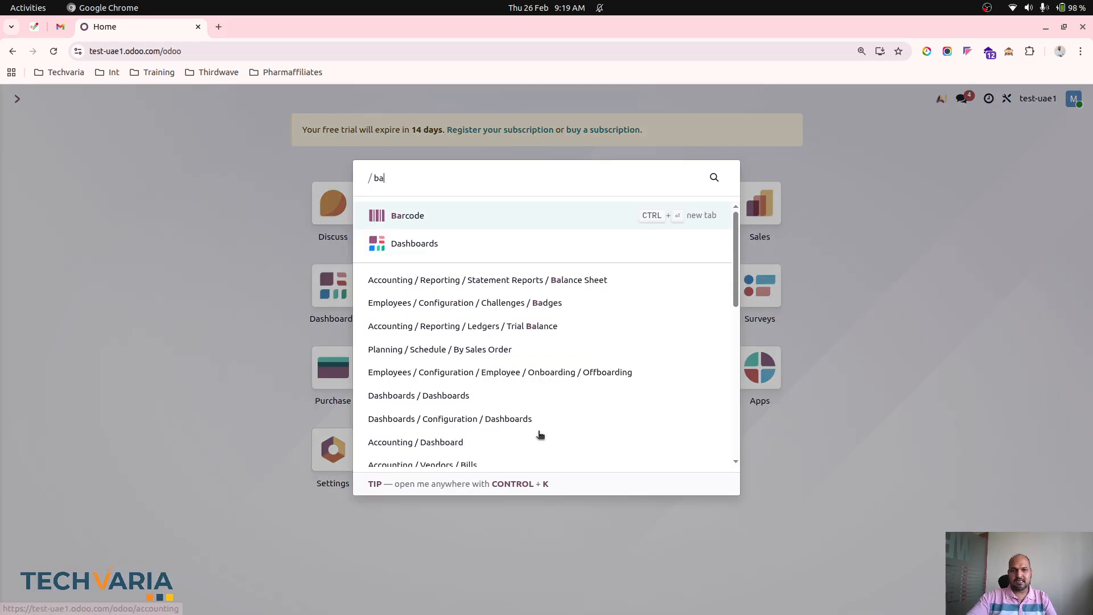
key("Return")
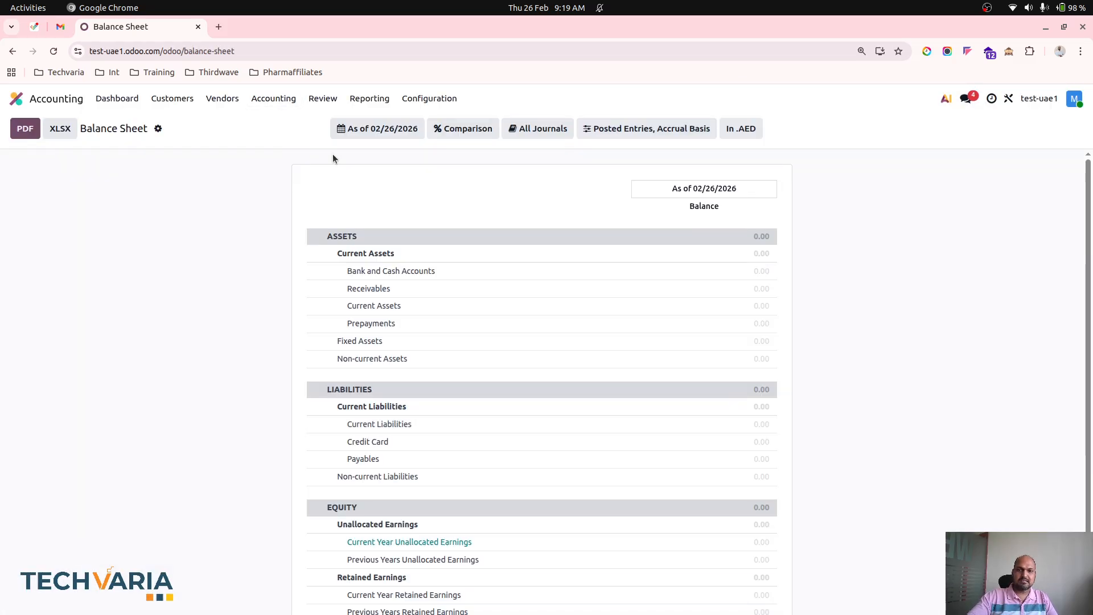
left_click(367, 130)
left_click(483, 215)
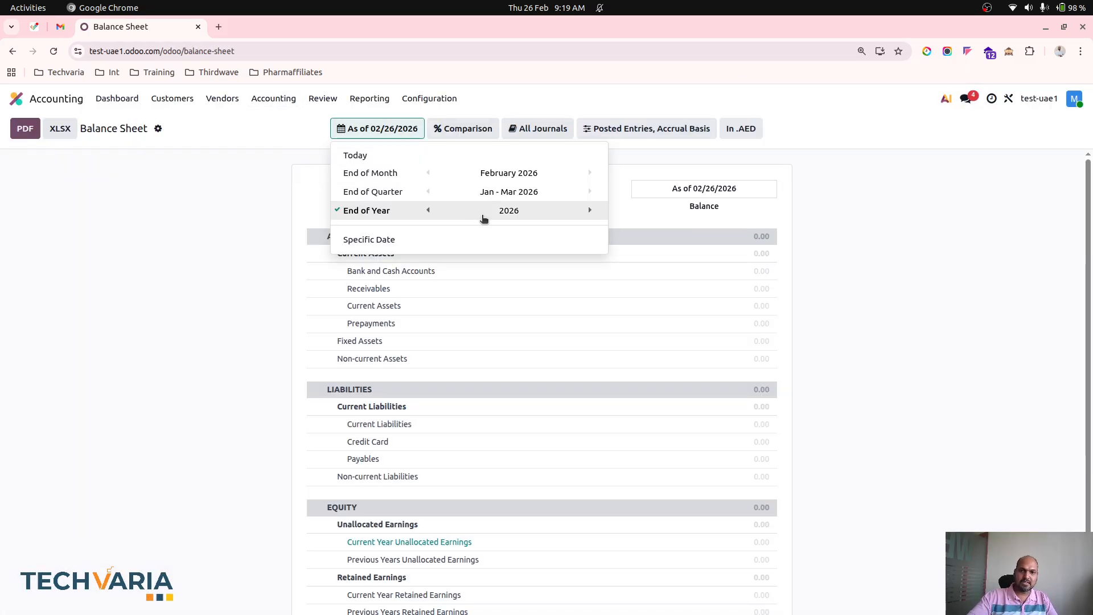
left_click(248, 247)
Open the product categories in Accounting and compare them with the workbook's Product Category sheet in LibreOffice Calc
left_click(435, 98)
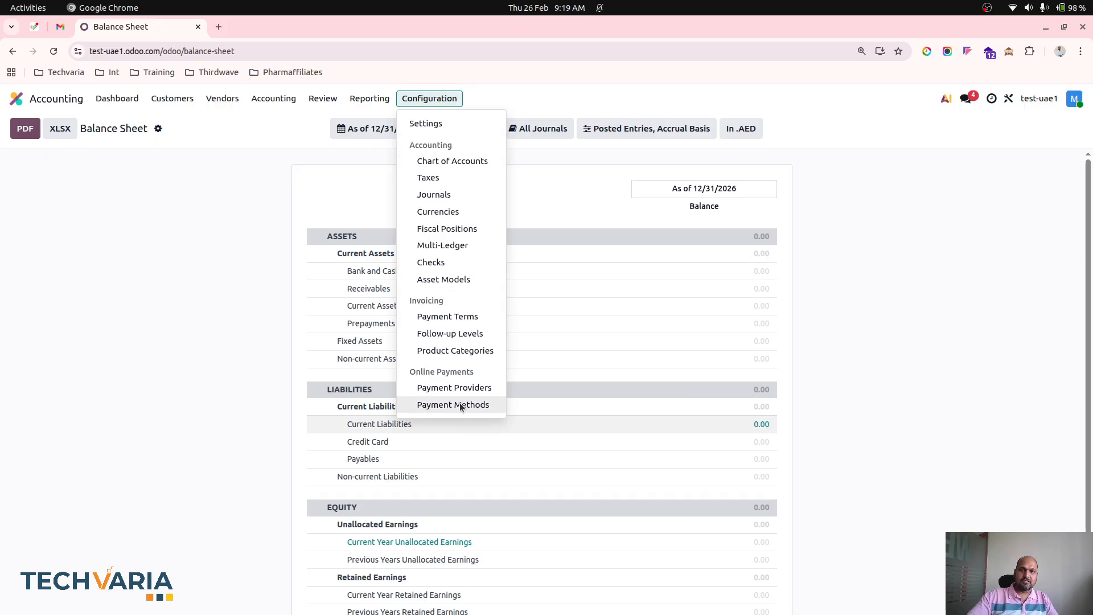
left_click(462, 351)
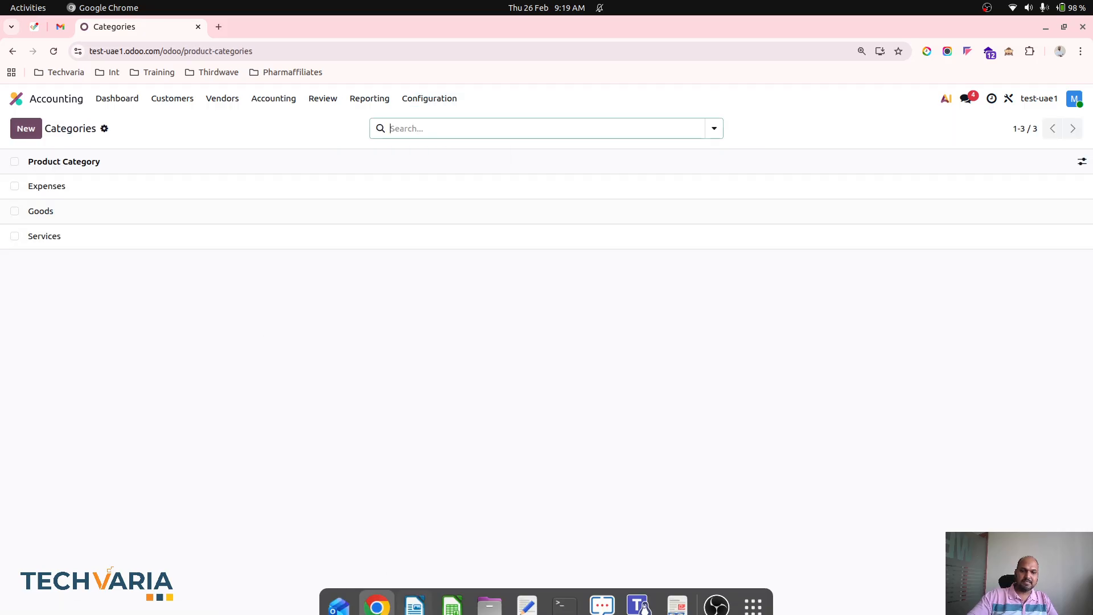
left_click(452, 593)
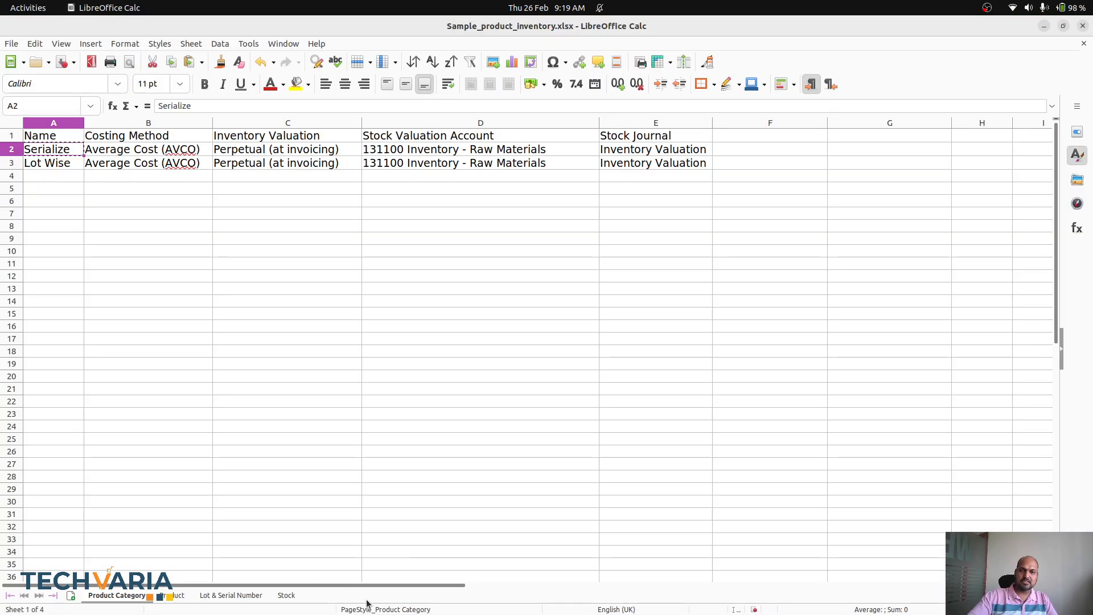
left_click(378, 593)
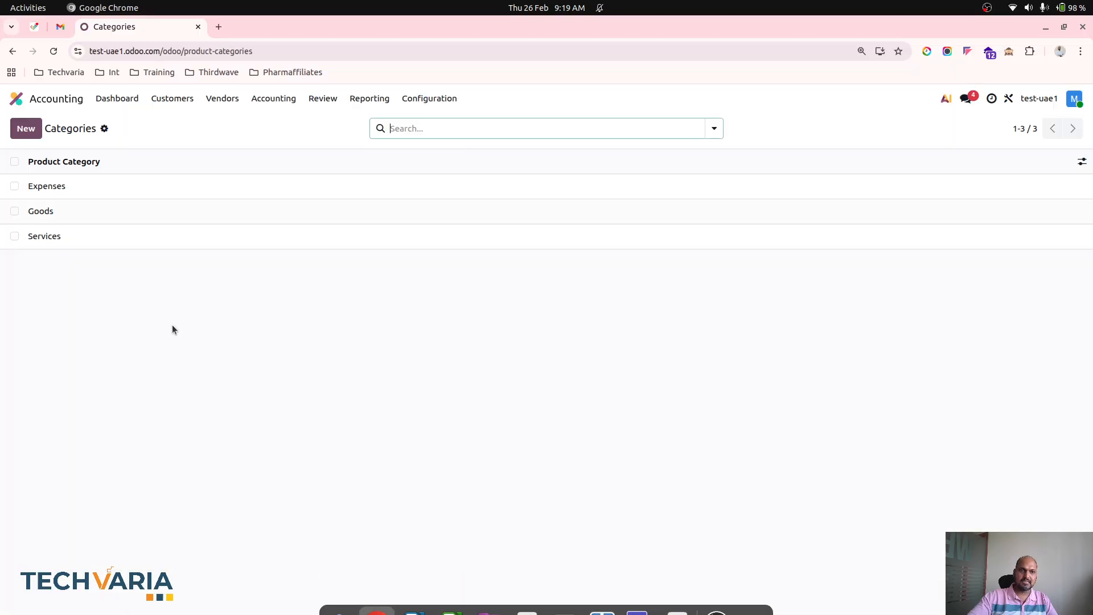
Open the Inventory app's settings and enable Multi-Step Routes for the warehouse
left_click(16, 98)
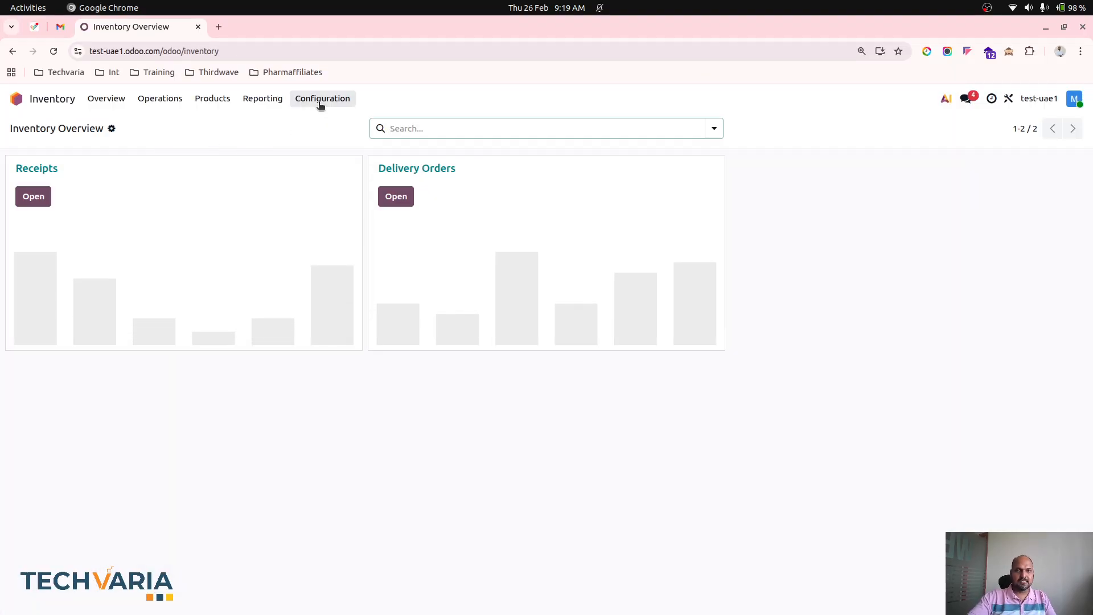
left_click(322, 99)
left_click(363, 128)
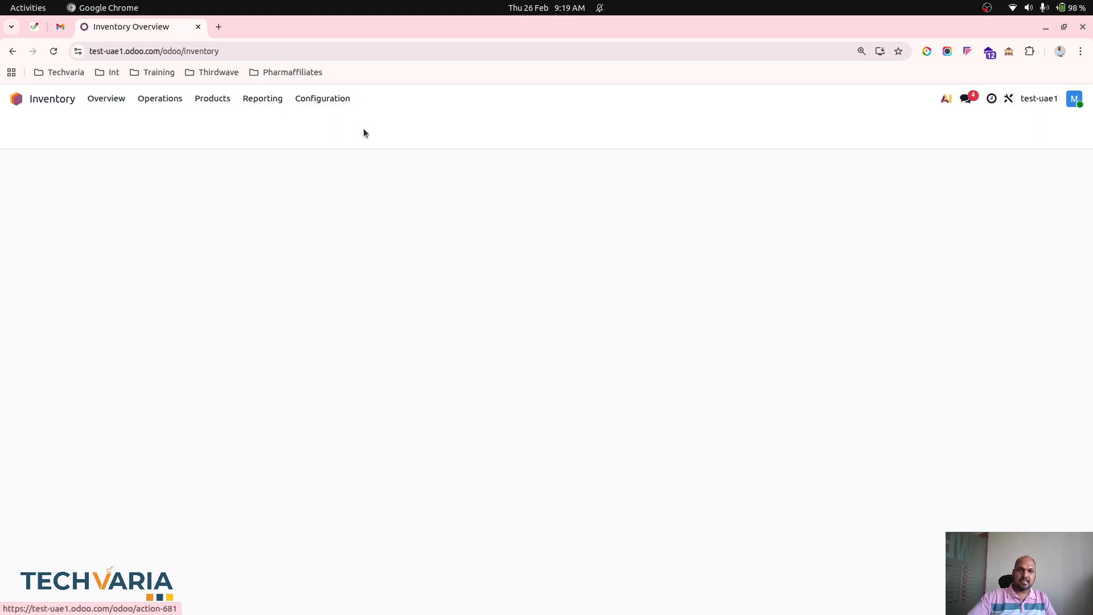
scroll(453, 357, "down", 10)
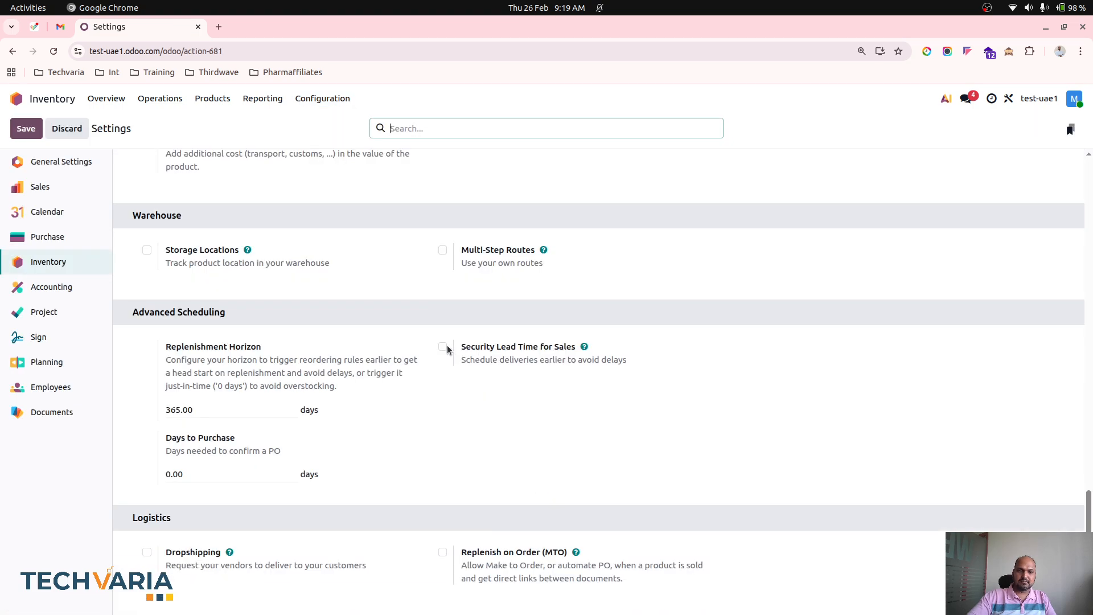
left_click(442, 251)
Enable Units of Measure & Packagings and Lots & Serial Numbers in the Inventory settings, and save the settings
scroll(352, 367, "down", 10)
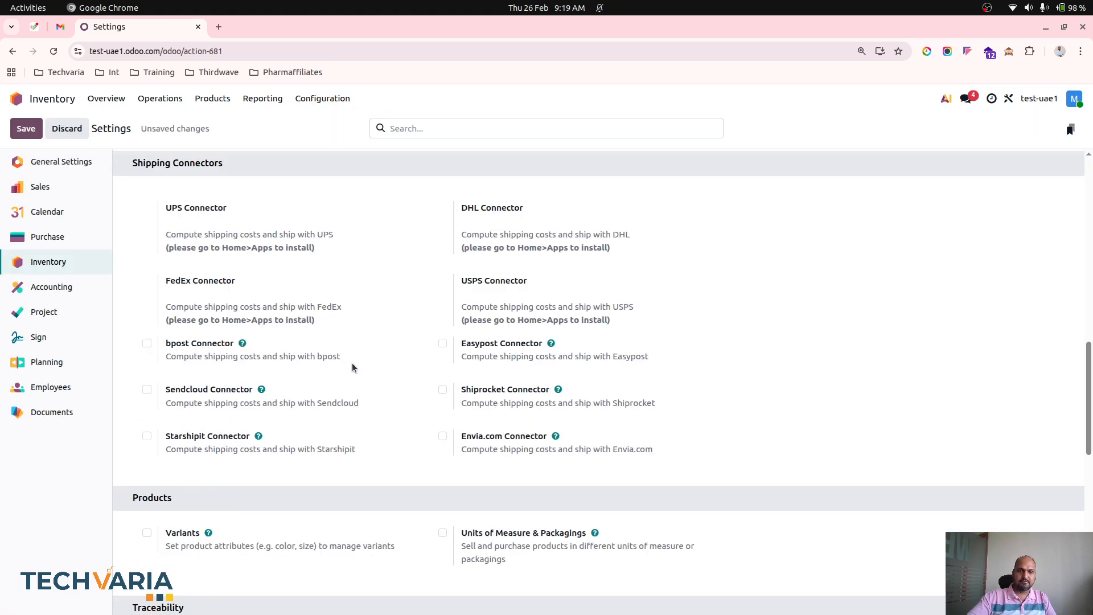
scroll(352, 367, "down", 1)
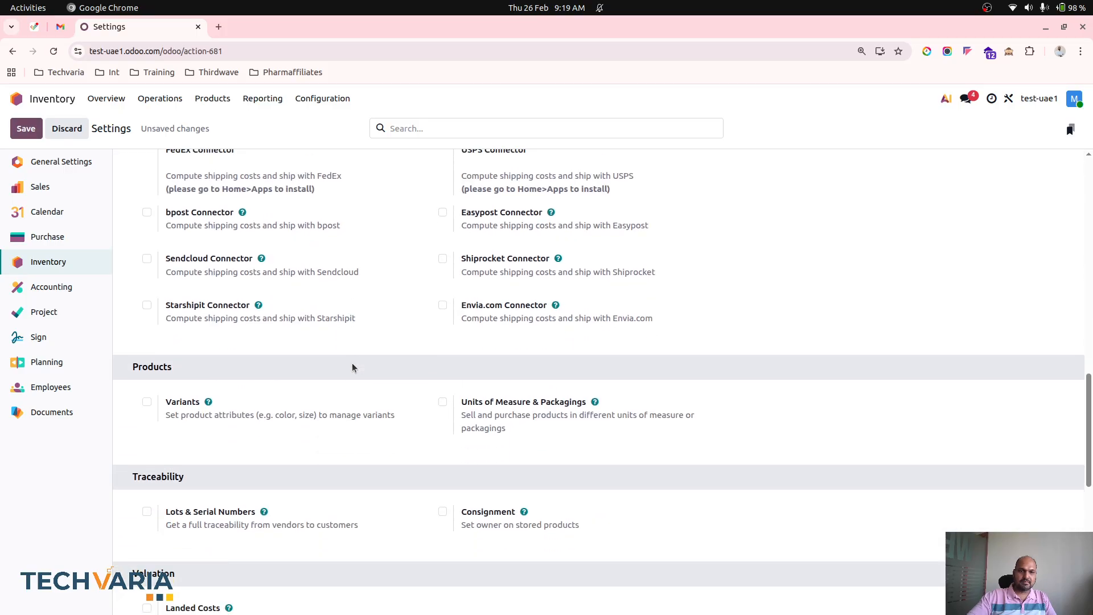
left_click(442, 401)
scroll(406, 456, "down", 1)
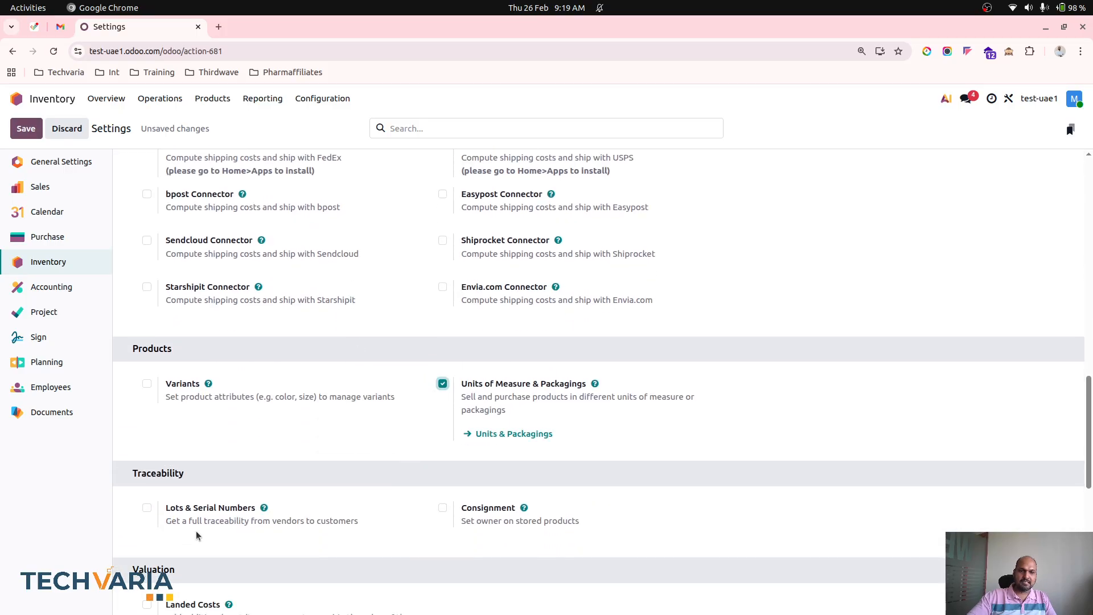
left_click(147, 507)
left_click(27, 128)
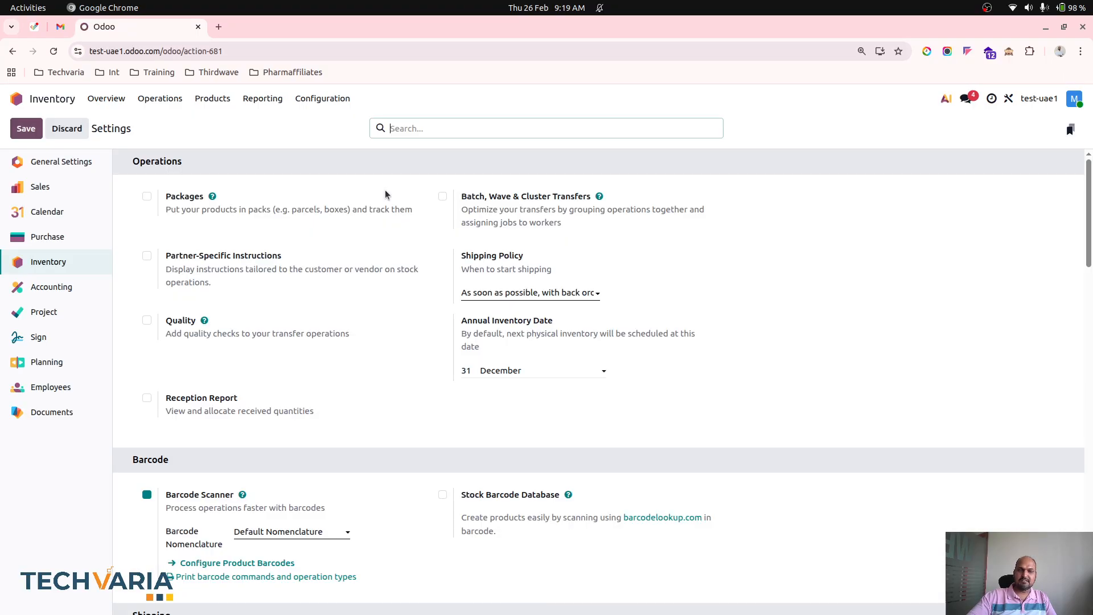
Set the Loss Account of the Inventory adjustment location to 400099 Inventory Adjustment, save it and return to the locations list
left_click(335, 103)
left_click(352, 195)
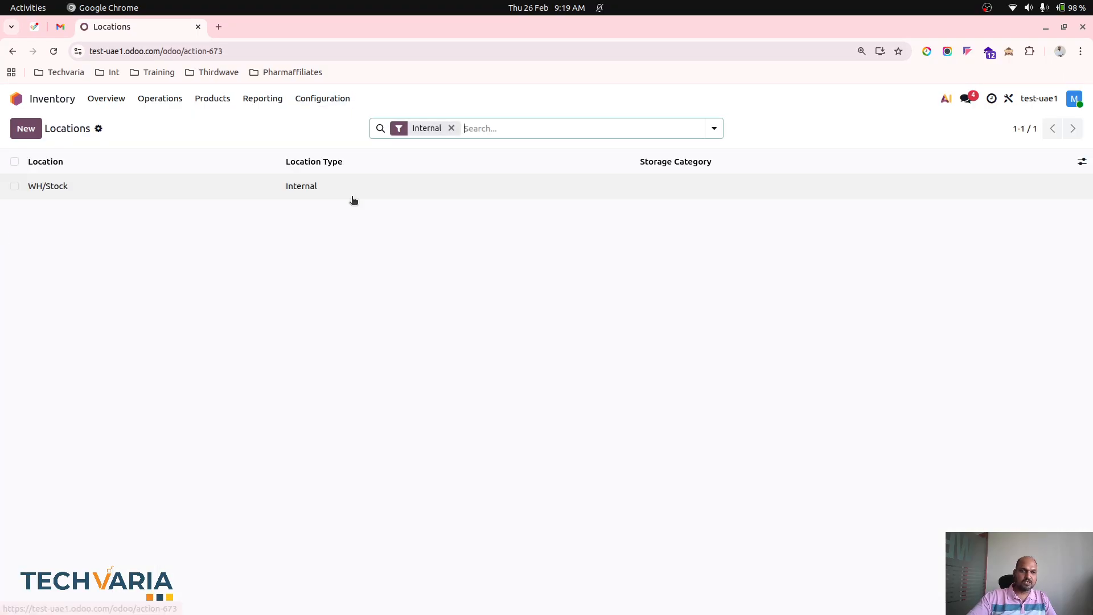
key("BackSpace")
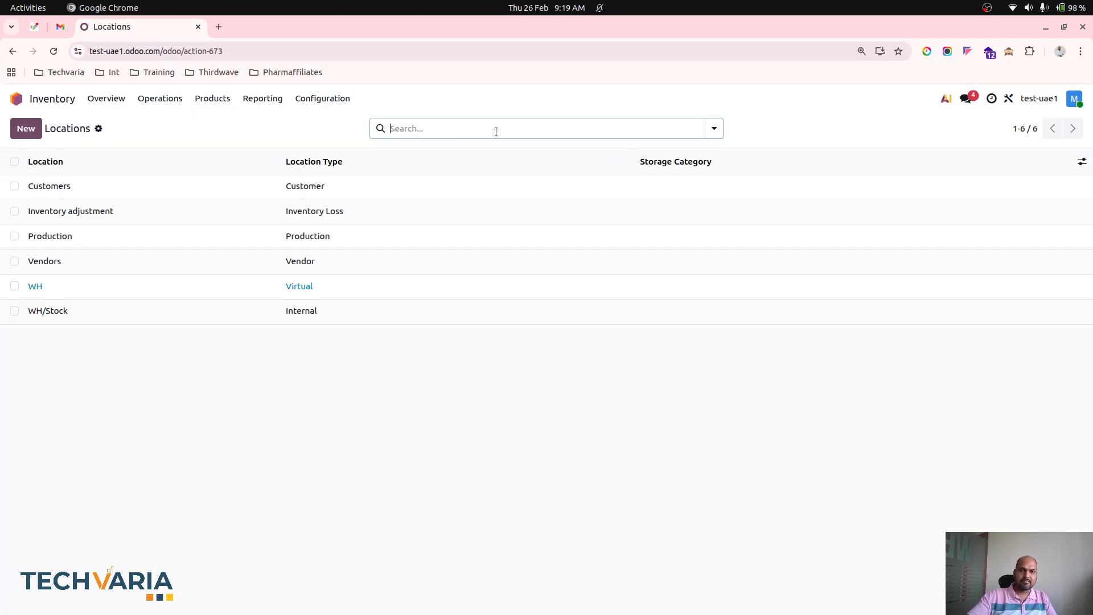
left_click(405, 219)
left_click(598, 301)
type("adj")
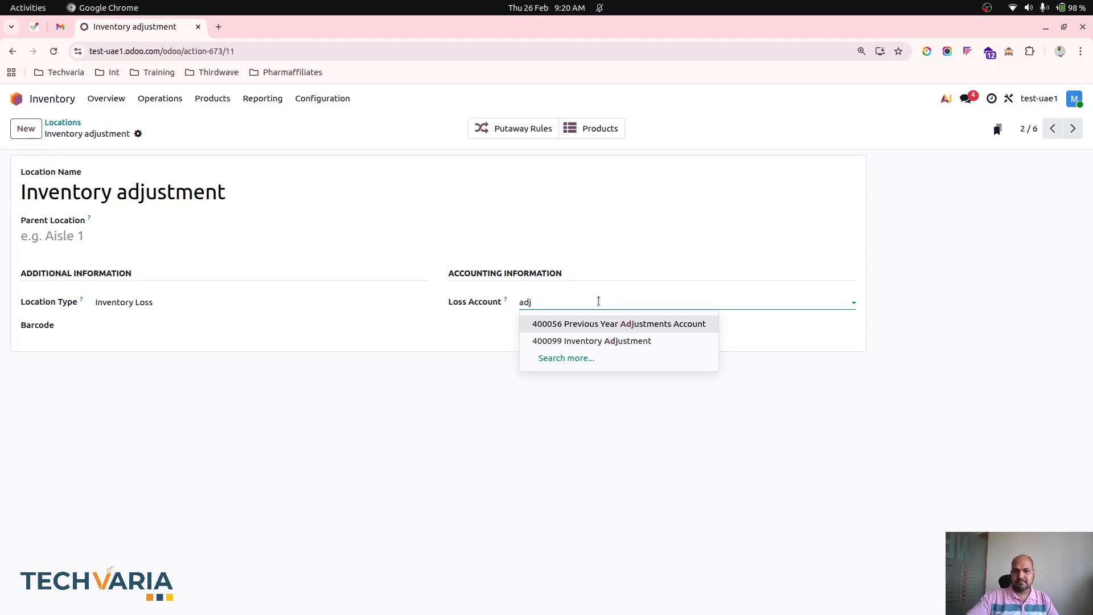
left_click(615, 340)
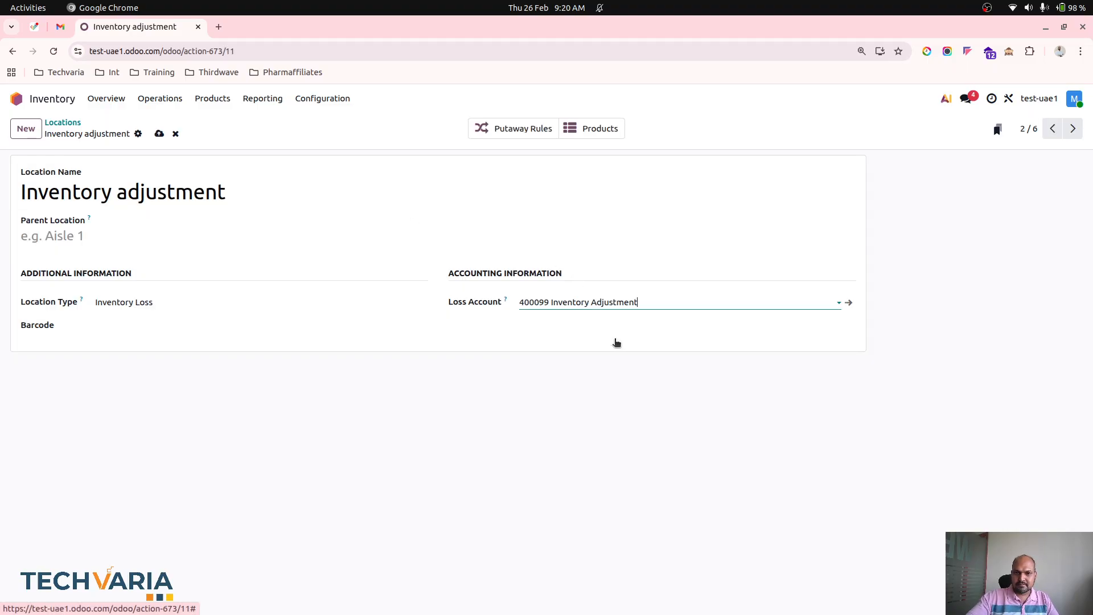
left_click(163, 136)
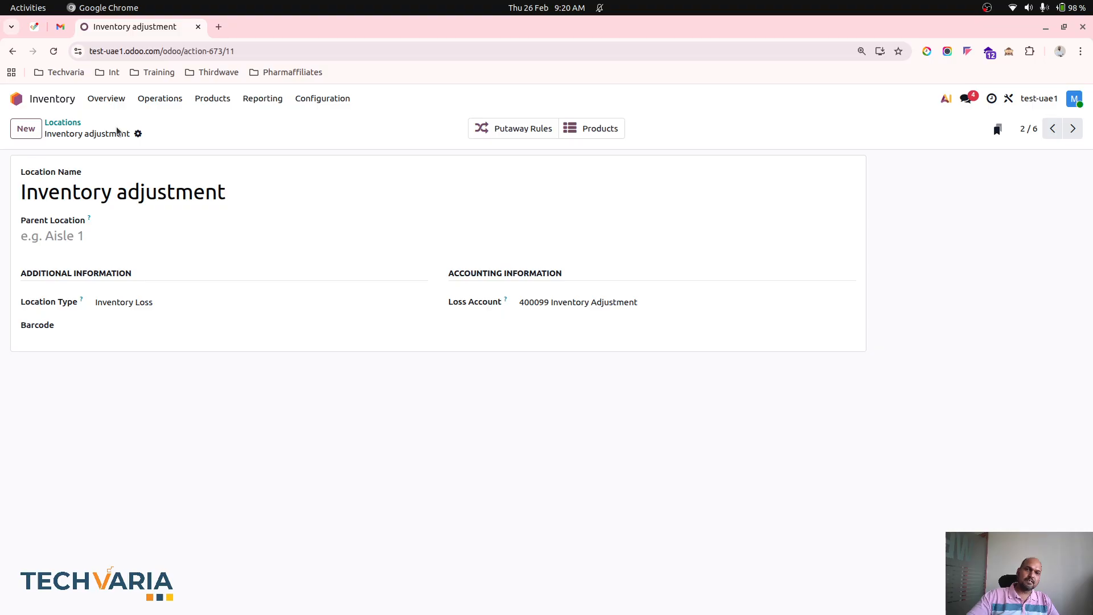
left_click(76, 125)
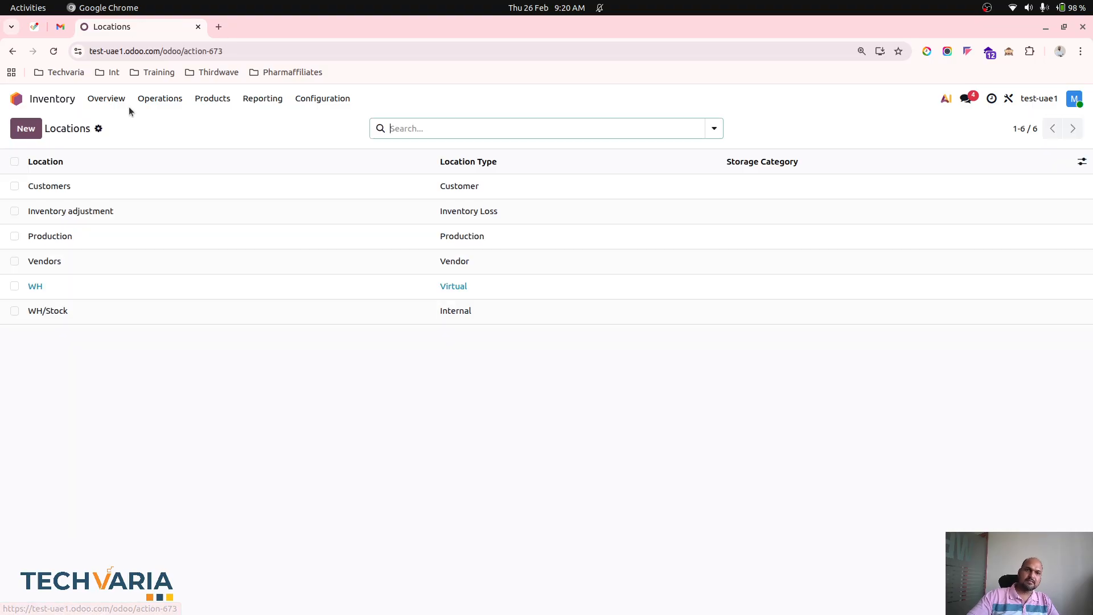
Review the product categories list and the Units record among the units and packagings in Inventory
left_click(309, 97)
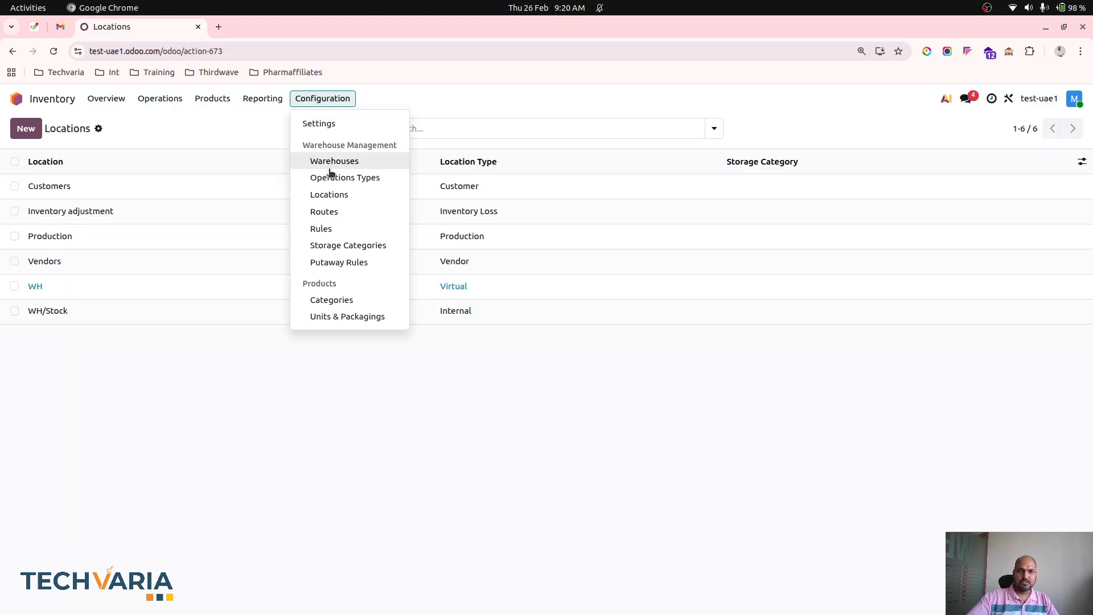
left_click(353, 300)
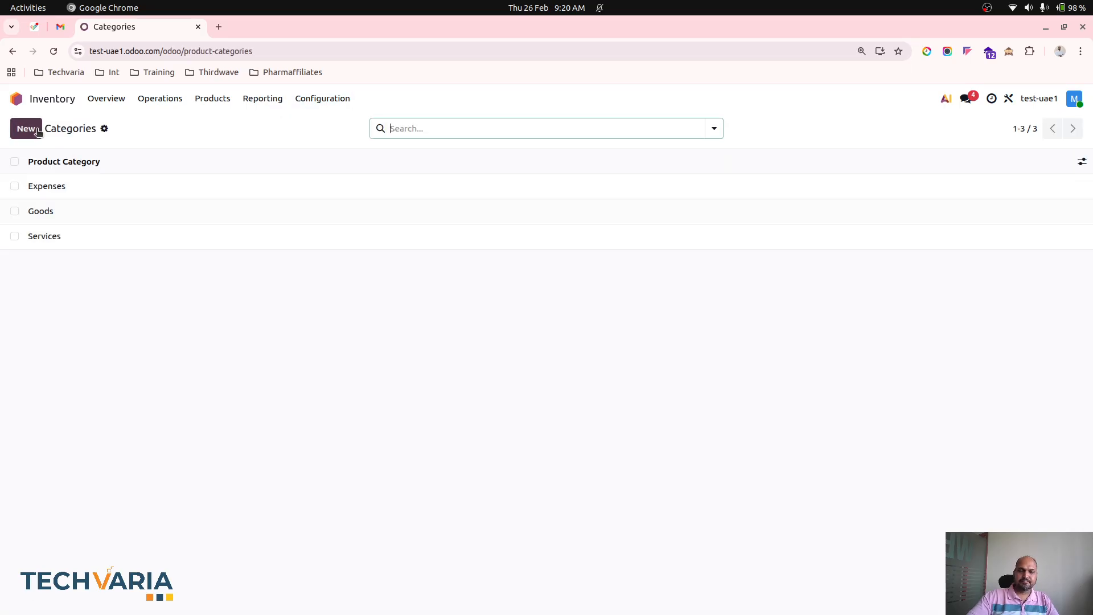
left_click(322, 98)
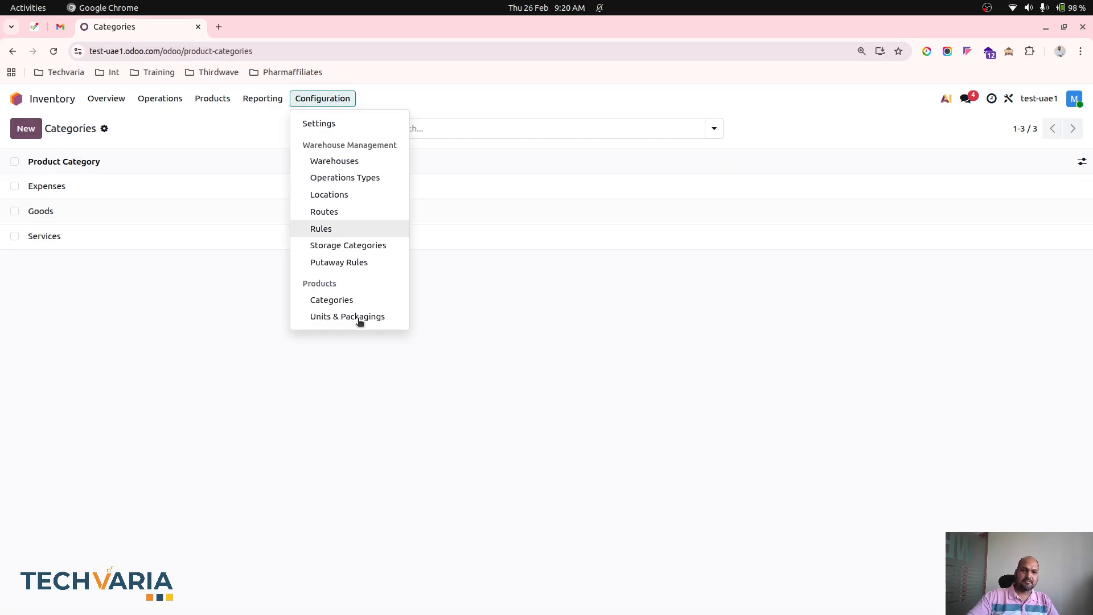
left_click(360, 318)
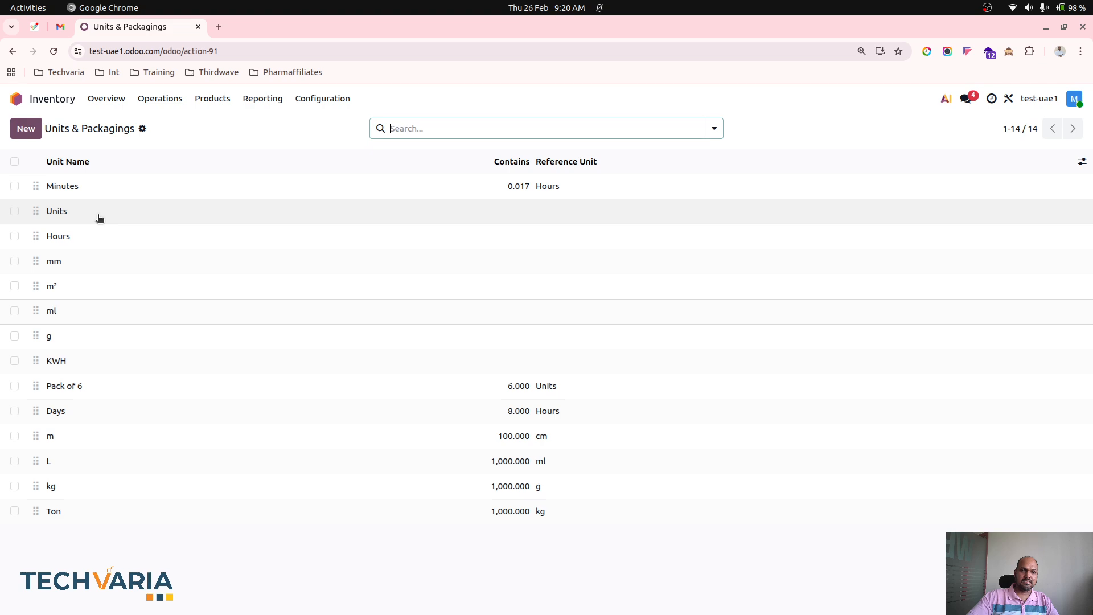
left_click(99, 218)
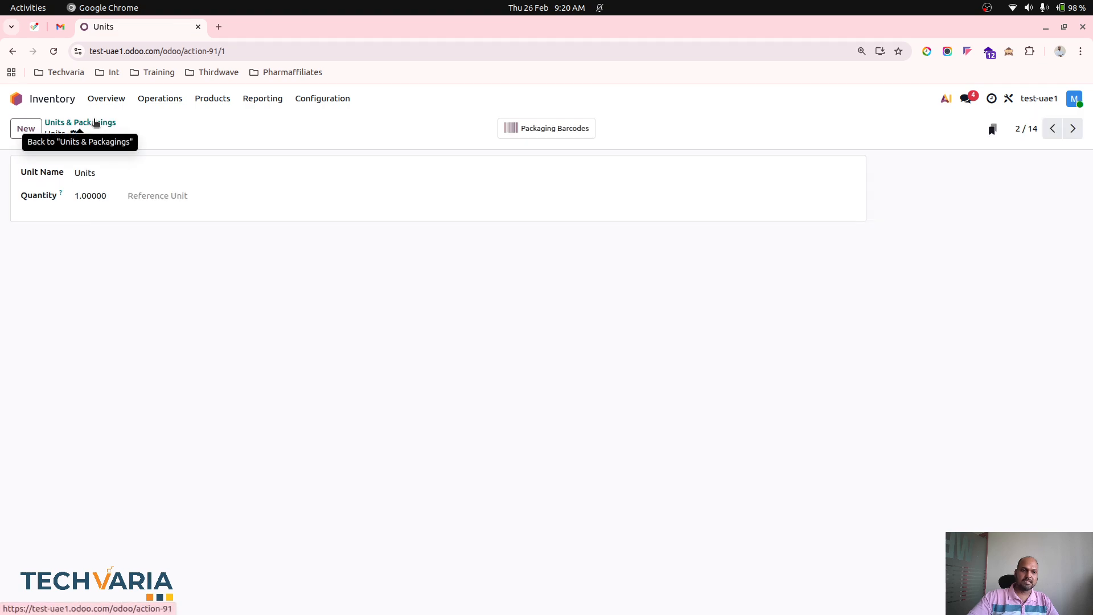
left_click(96, 122)
Start a record import for the product categories and load Sample_product_inventory.xlsx from the Demo Data folder
left_click(310, 98)
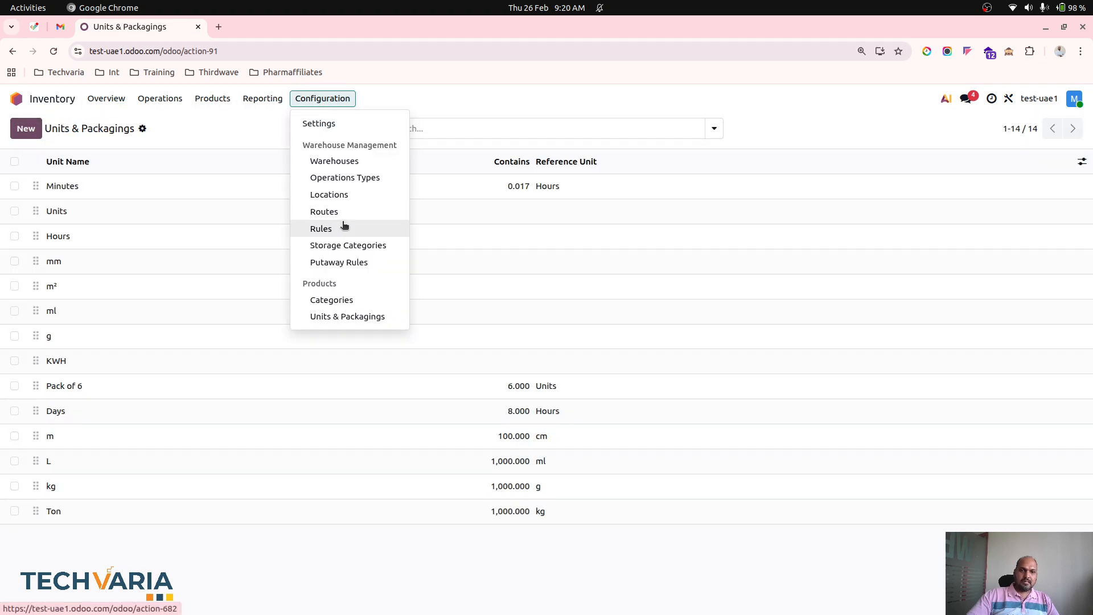
left_click(332, 299)
left_click(104, 128)
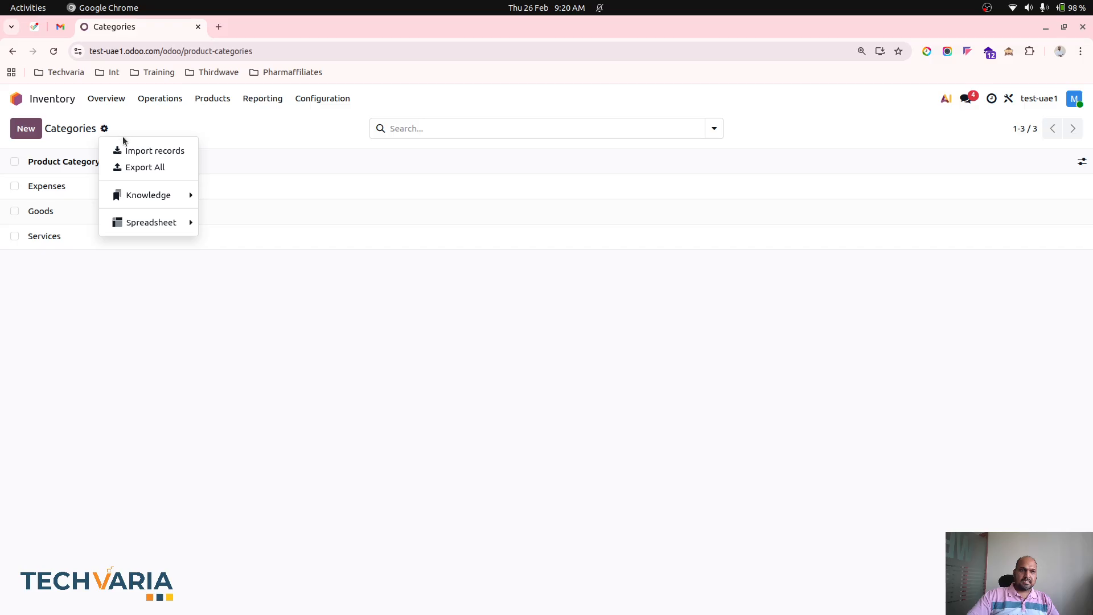
left_click(142, 150)
left_click(52, 129)
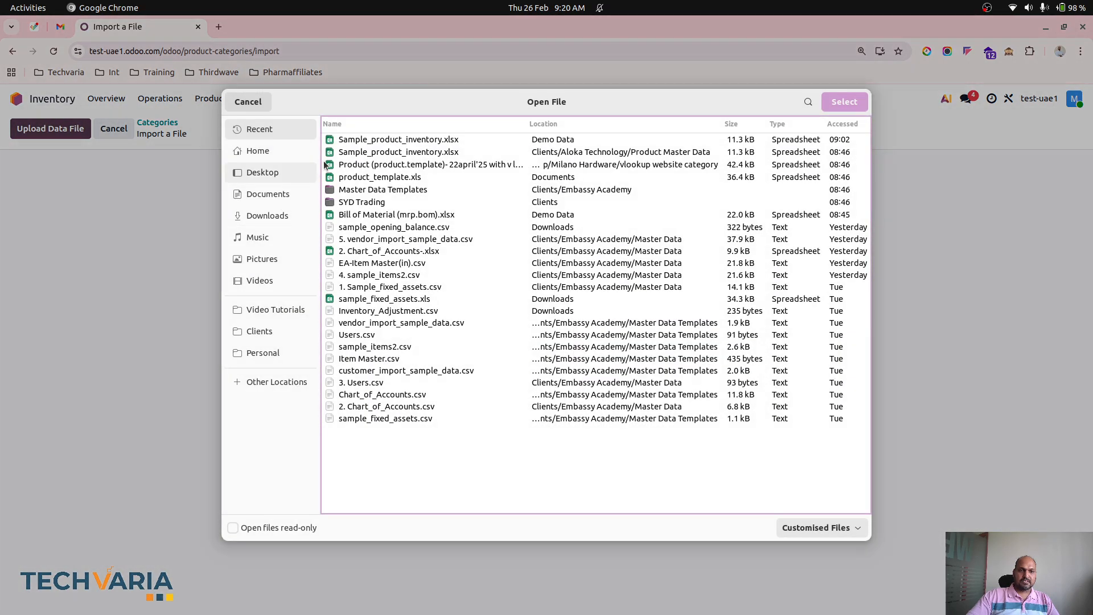
double_click(375, 139)
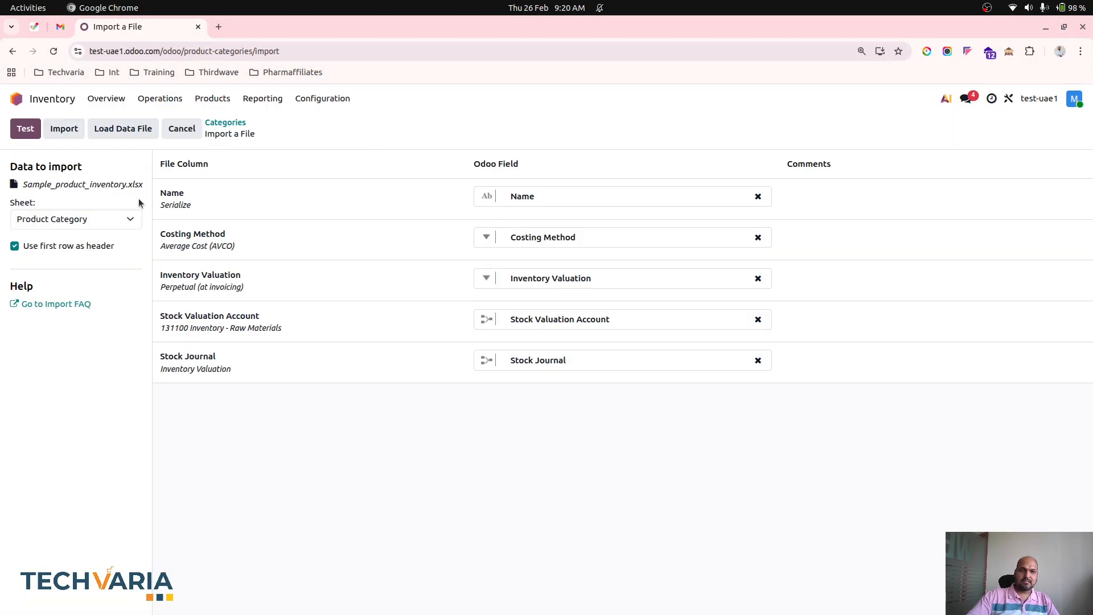
Keep the Product Category sheet with its mapped fields, test the import and import the category records
left_click(102, 222)
left_click(103, 222)
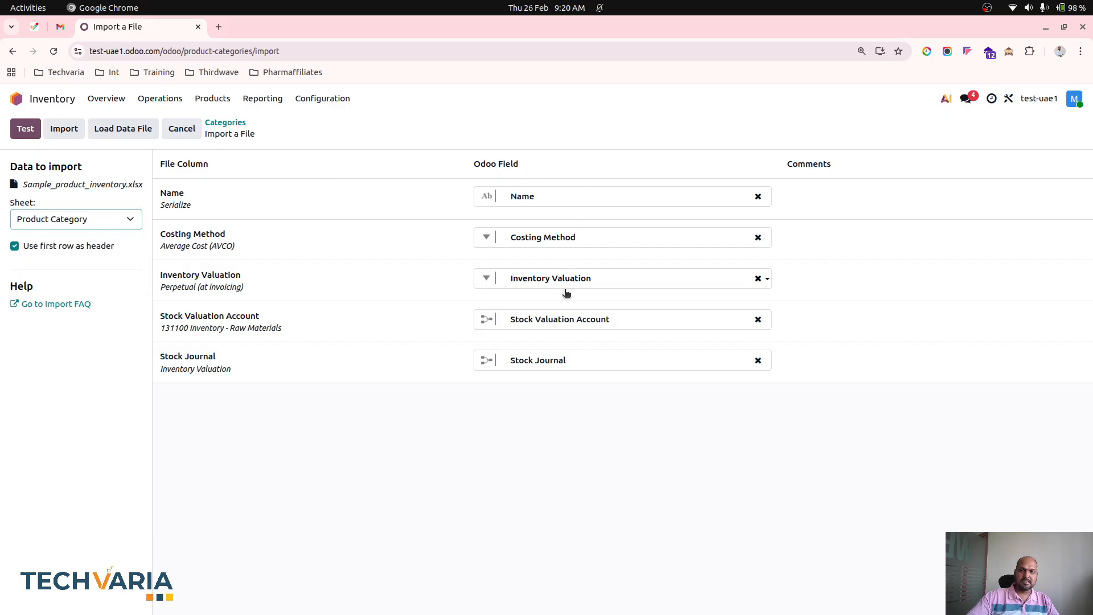
left_click(29, 128)
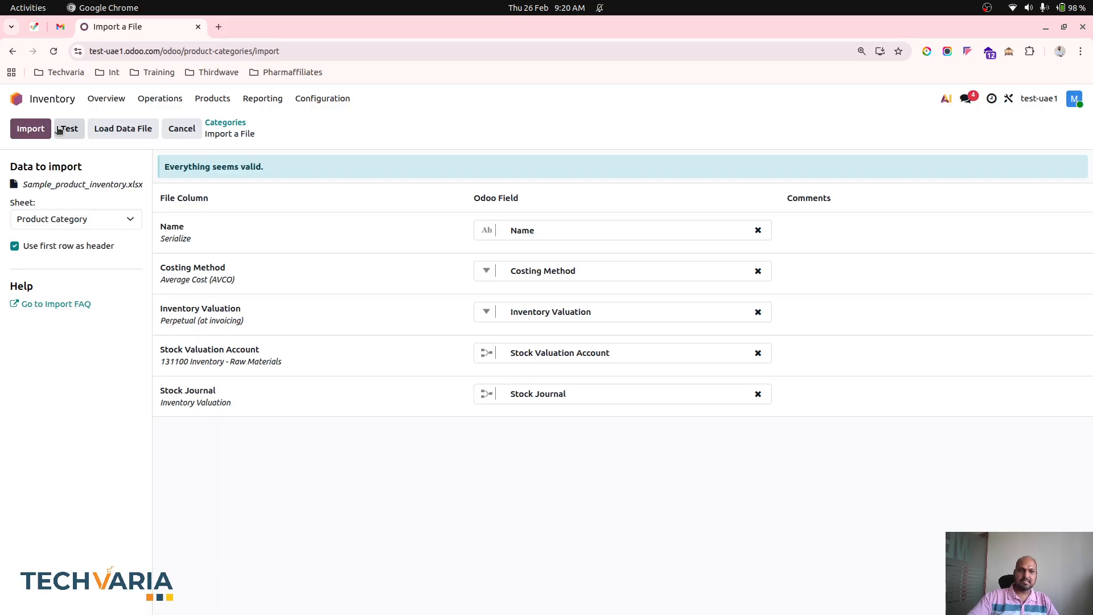
left_click(31, 129)
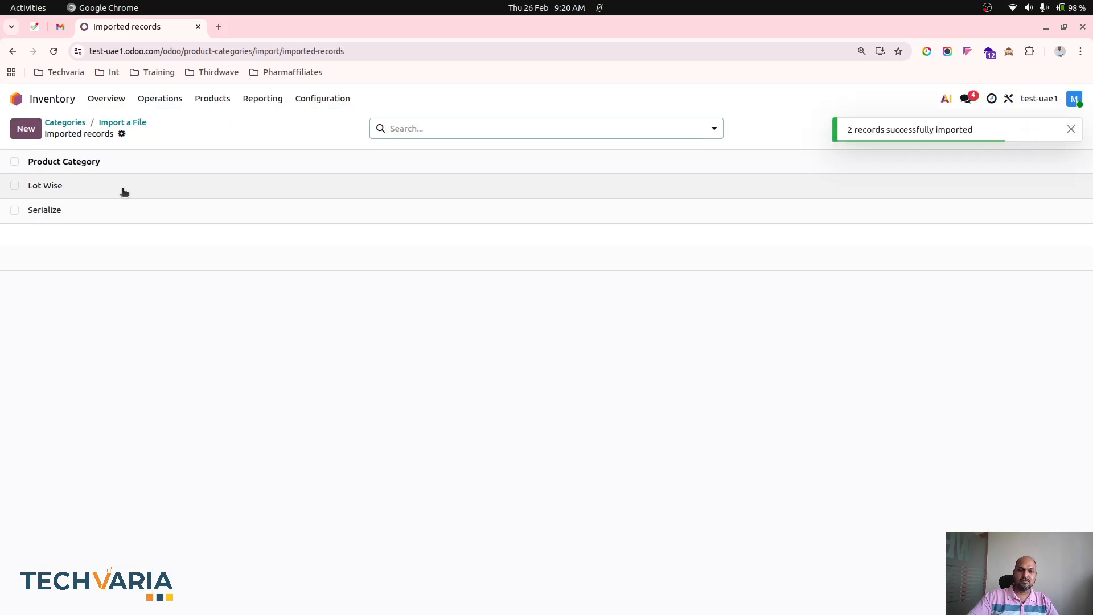
Check the valuation and account settings of the imported Lot Wise and Serialize categories, and return to the import page
left_click(124, 192)
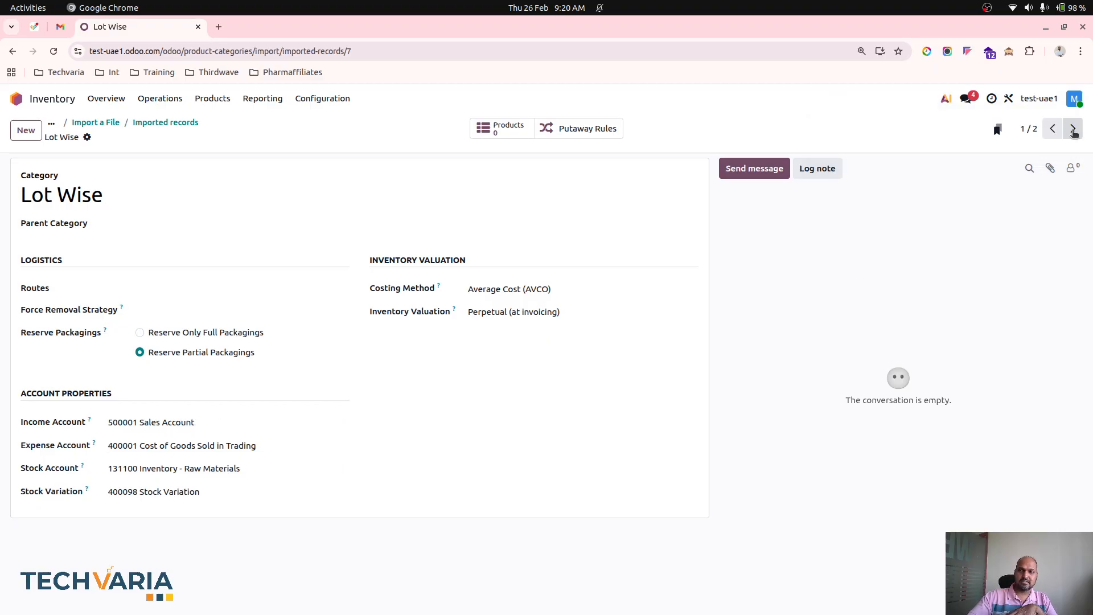
left_click(1072, 129)
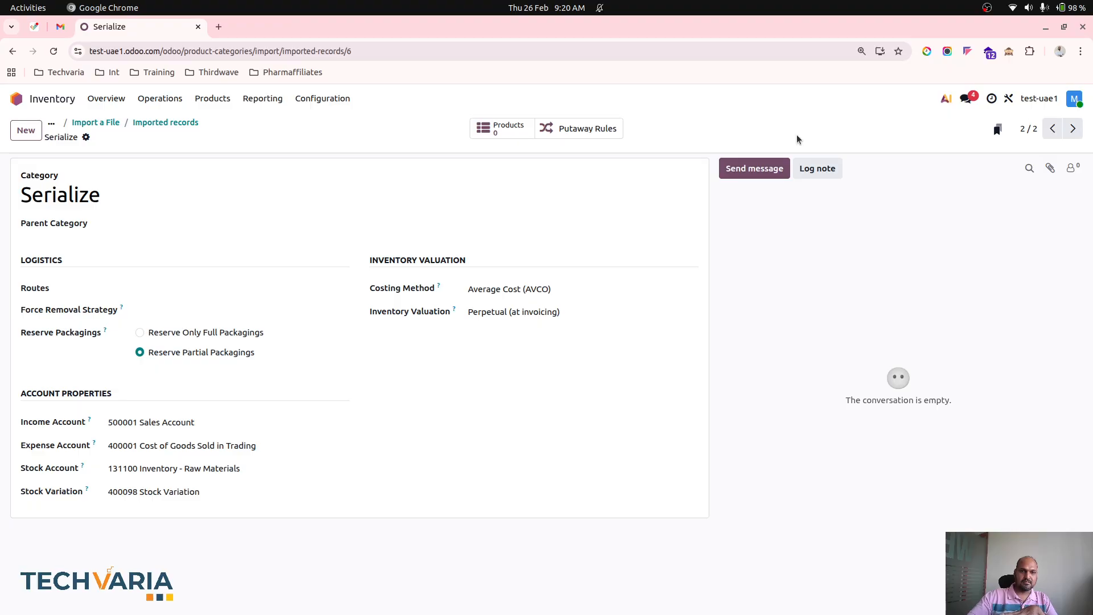
left_click(138, 124)
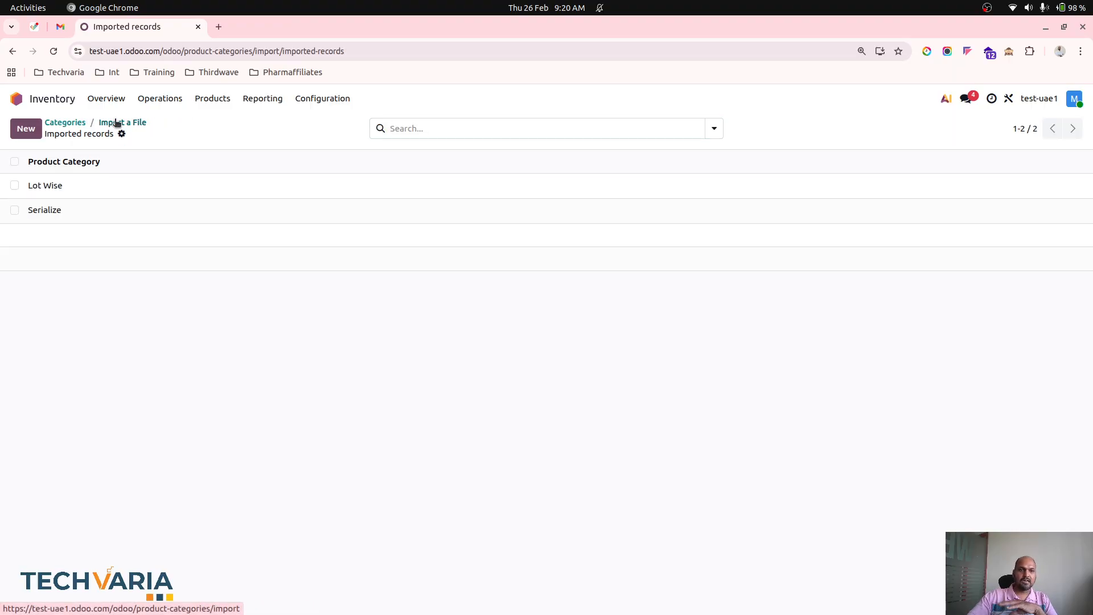
left_click(116, 123)
Switch to LibreOffice Calc, review the columns of the workbook's Product sheet and return to Odoo in Chrome
left_click(451, 595)
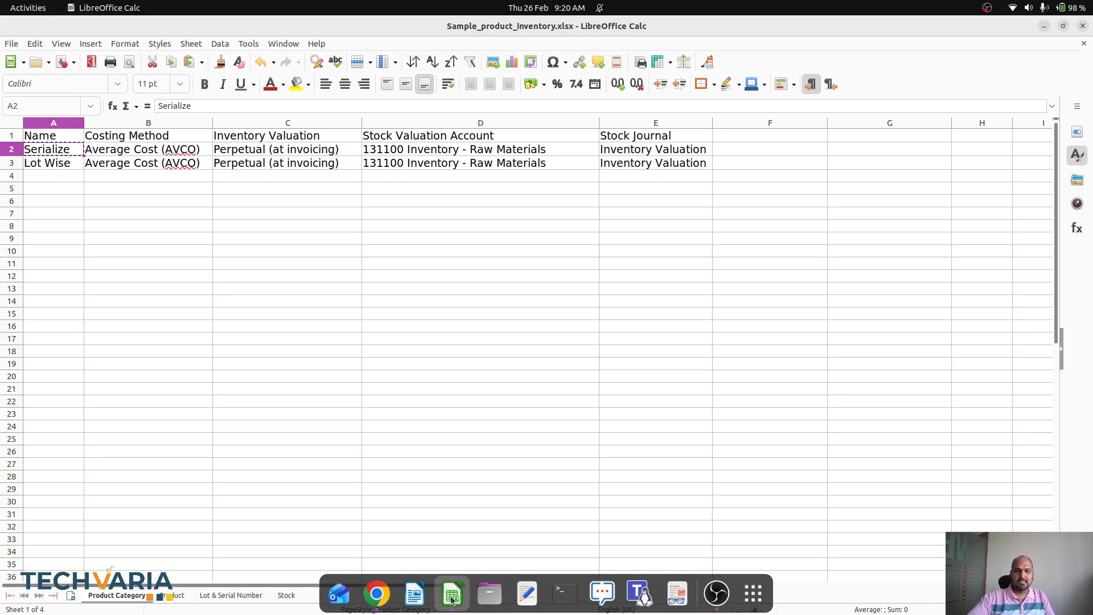
left_click(171, 595)
scroll(366, 436, "left", 5)
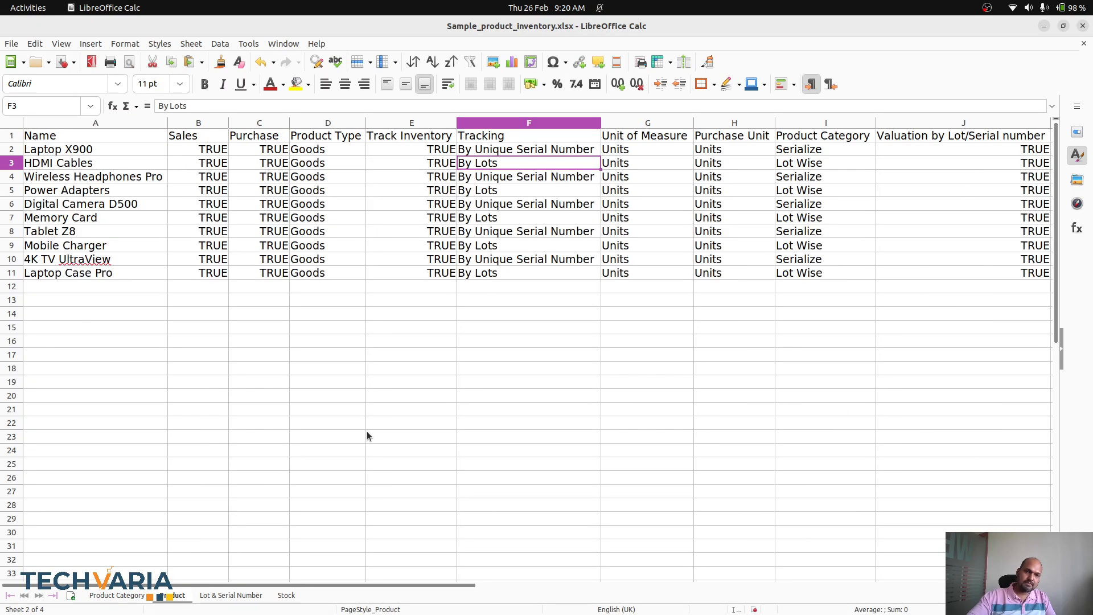
left_click(376, 595)
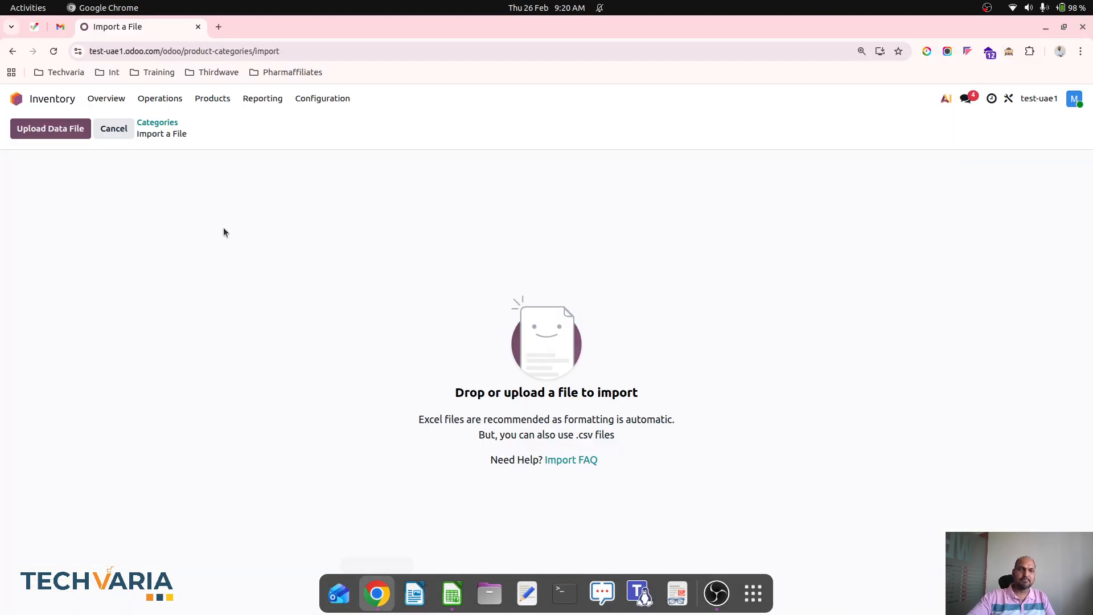
Start a record import for products, load Sample_product_inventory.xlsx from Demo Data and select its Product sheet
left_click(212, 99)
left_click(228, 123)
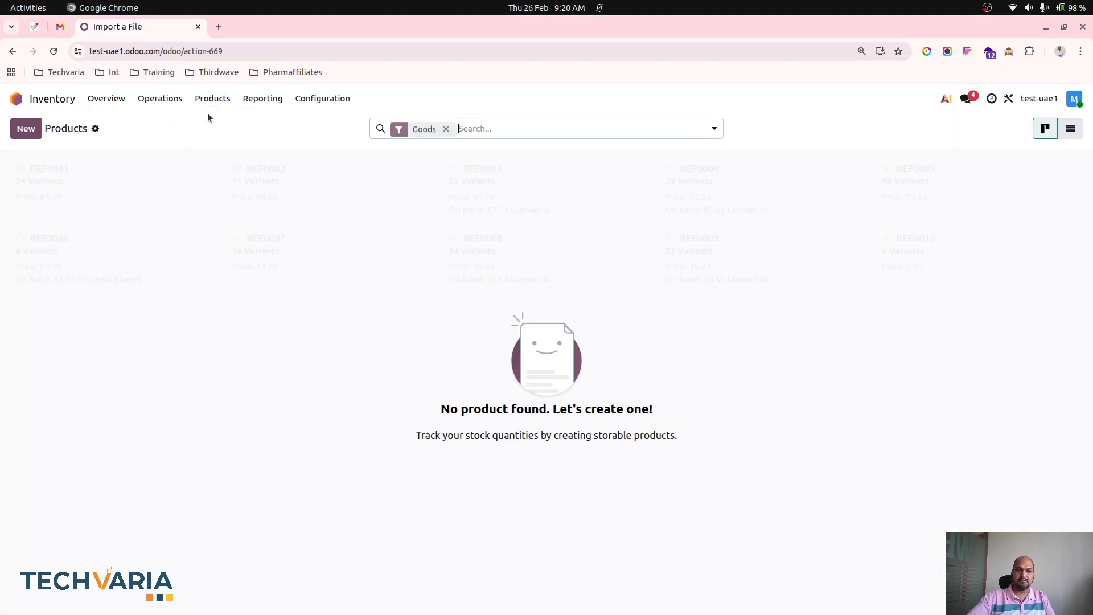
left_click(95, 129)
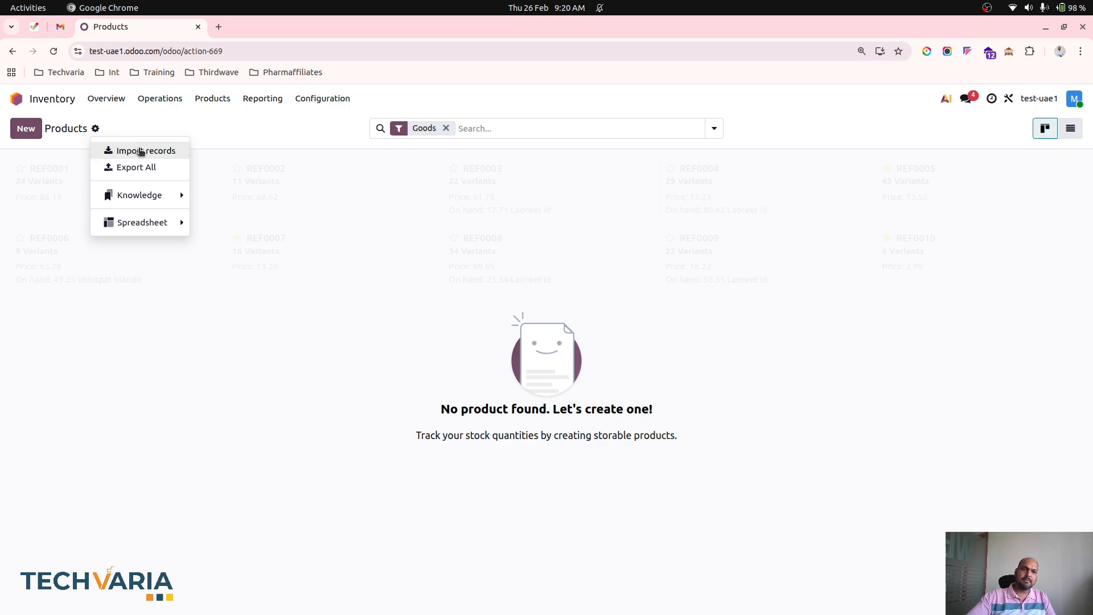
left_click(139, 151)
left_click(50, 128)
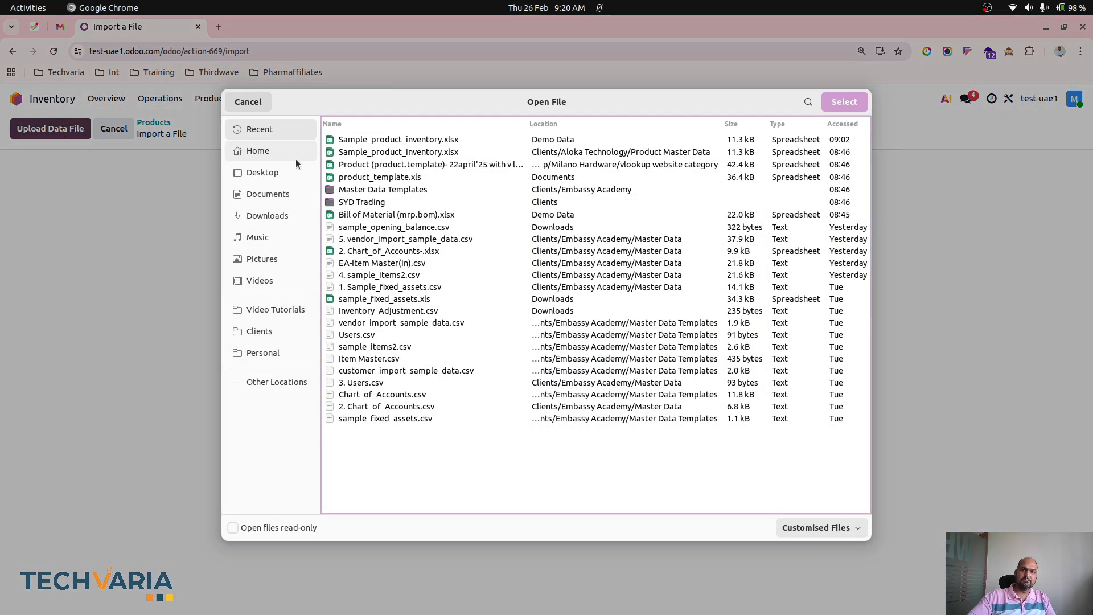
double_click(384, 140)
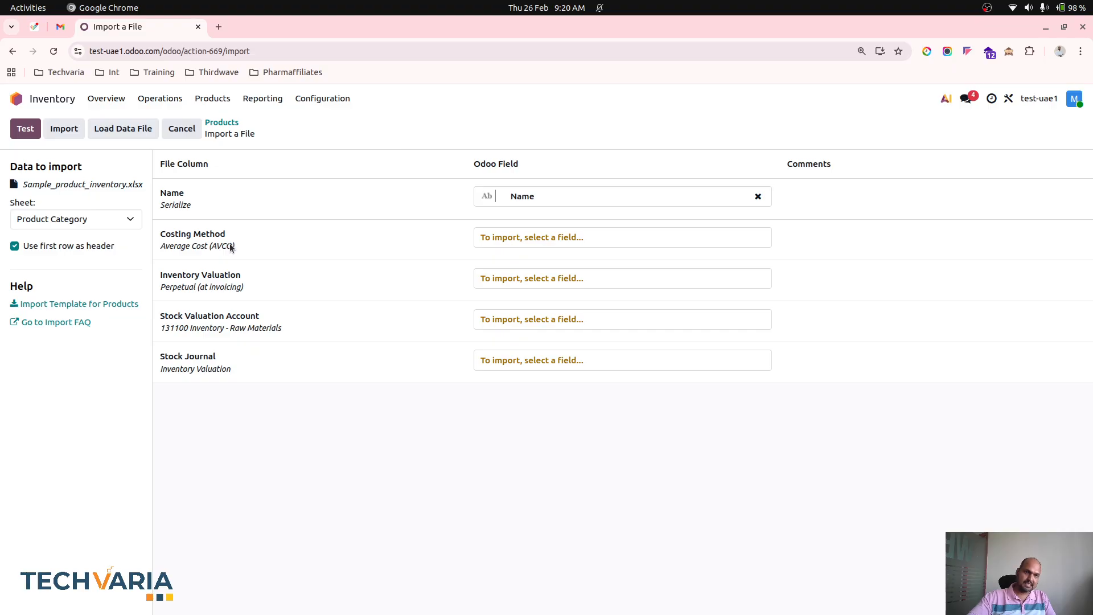
left_click(91, 219)
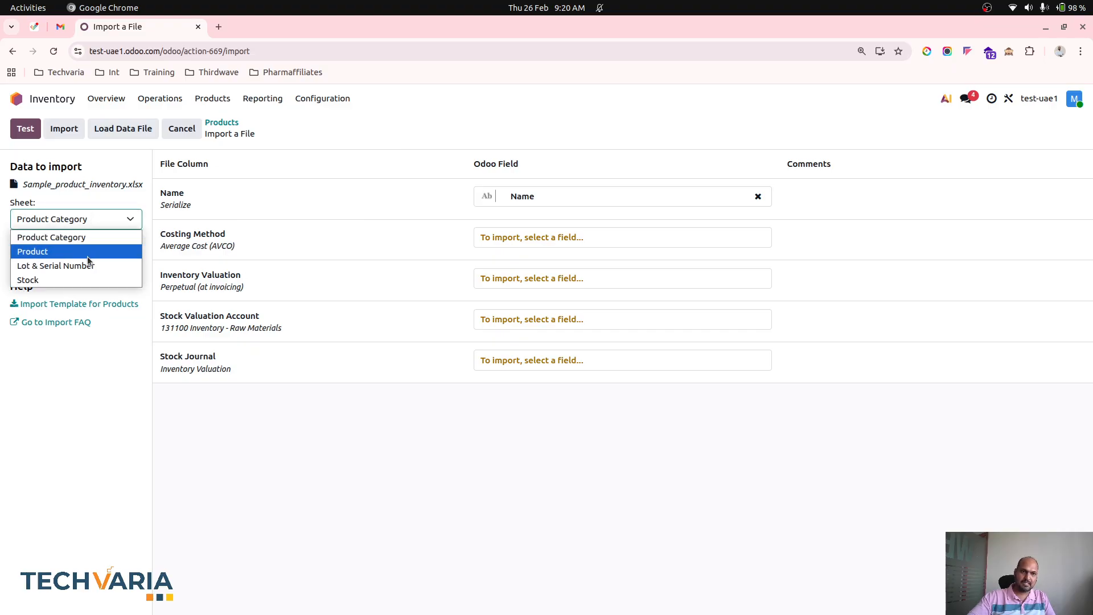
left_click(87, 249)
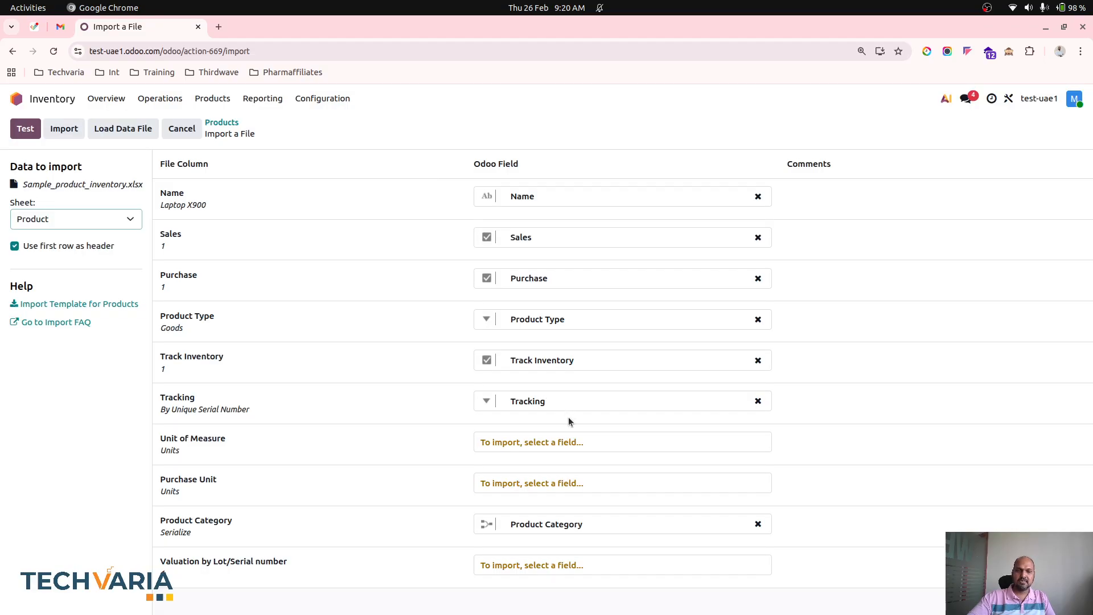
Search the Odoo fields available for the Unit of Measure column using "sale un" and "unit"
left_click(603, 443)
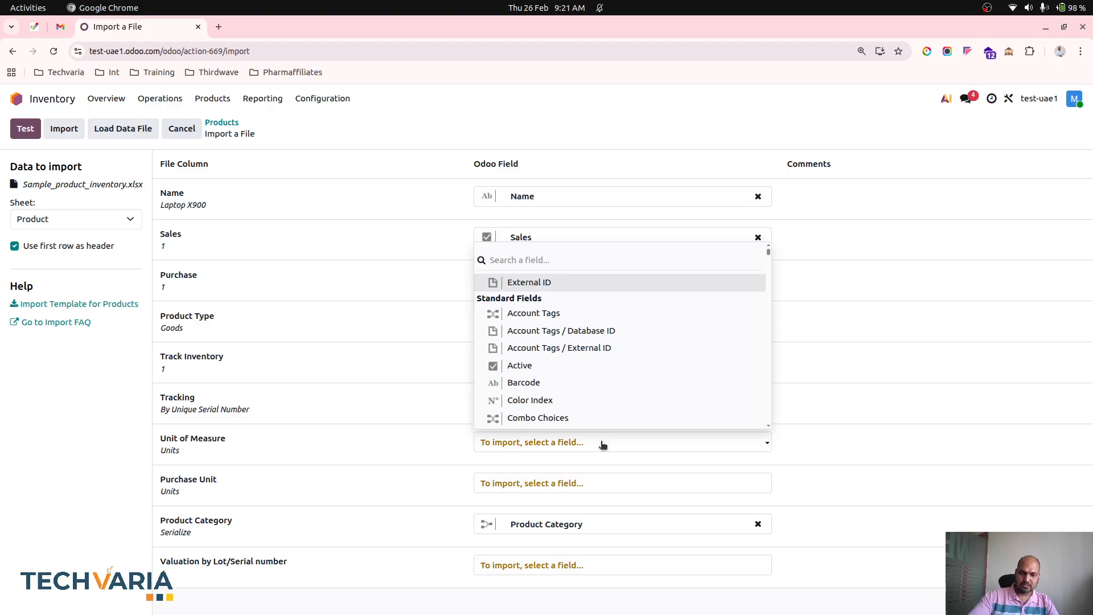
type("sal")
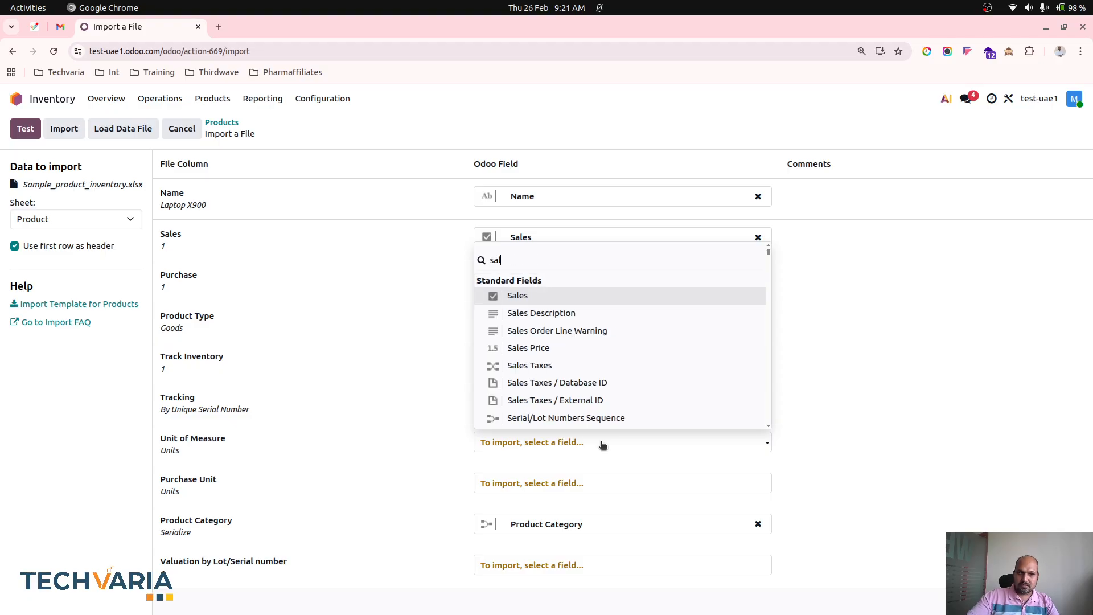
type("e un")
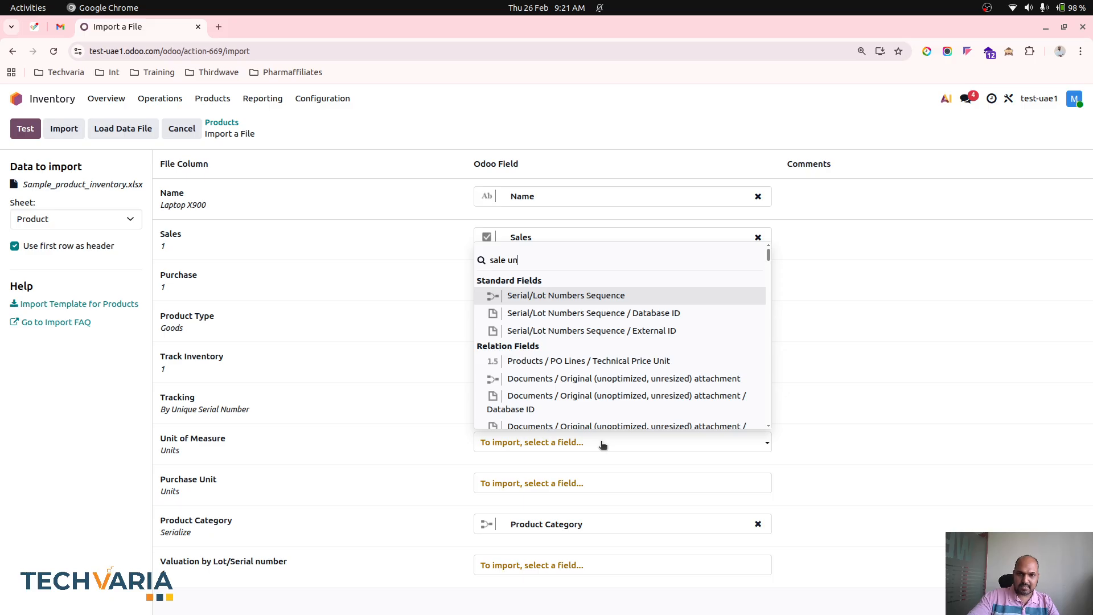
key("BackSpace")
key("BackSpace")
key("BackSpace")
key("BackSpace")
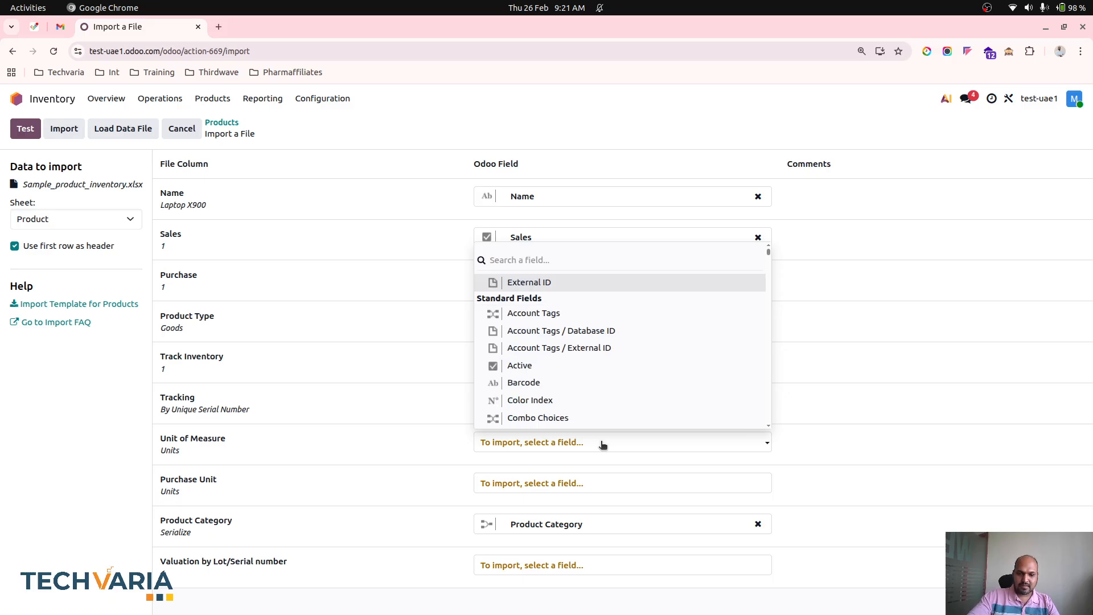
type("unit")
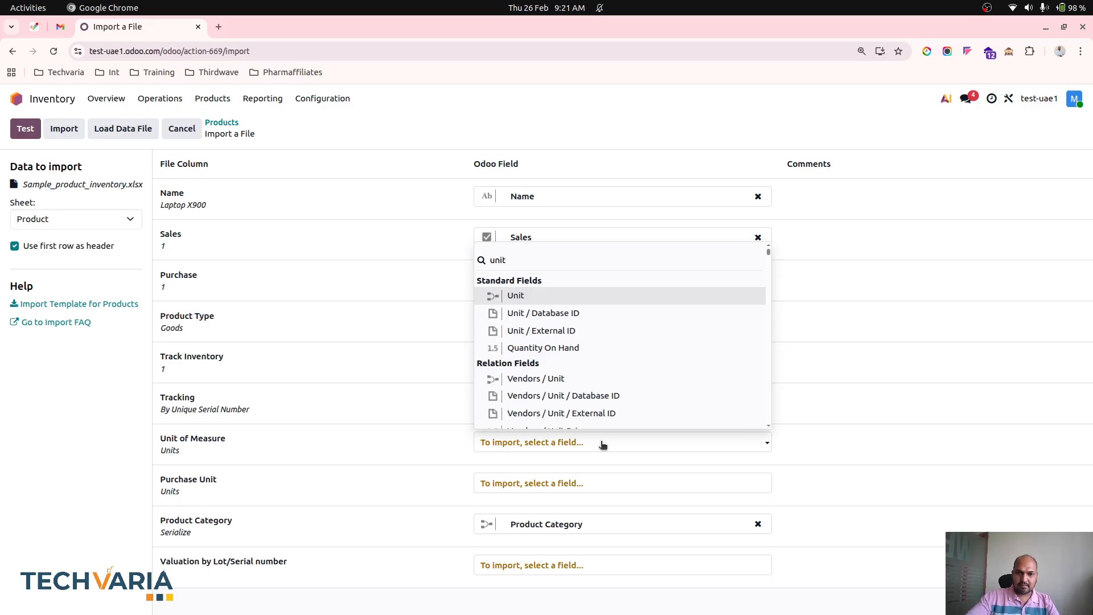
Duplicate the product import page in a second browser tab and close the extra blank tab
left_click(217, 27)
left_click(176, 27)
right_click(176, 27)
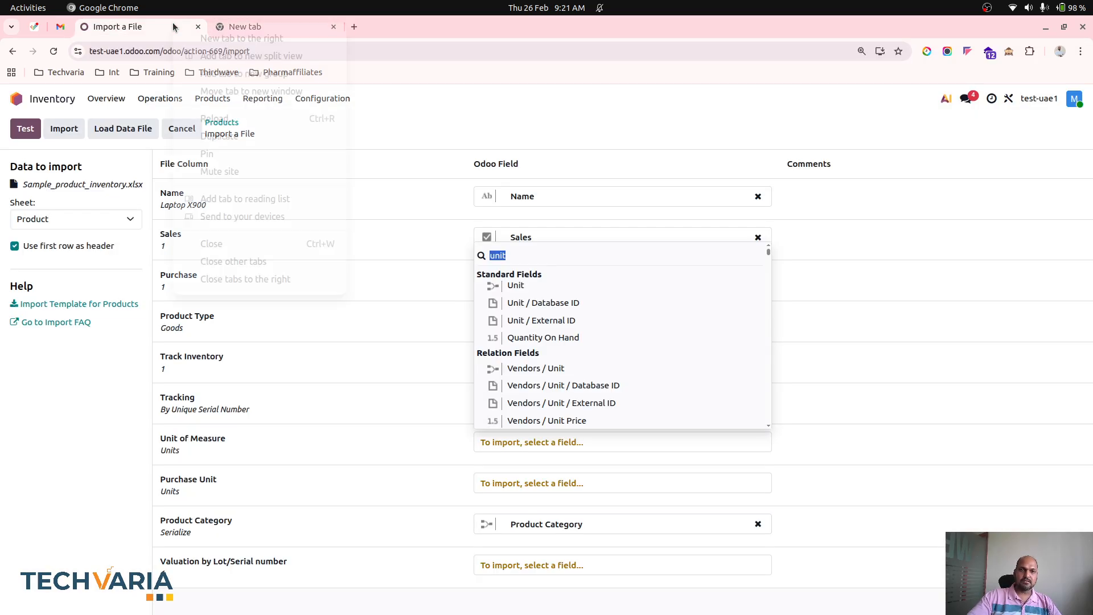
left_click(230, 136)
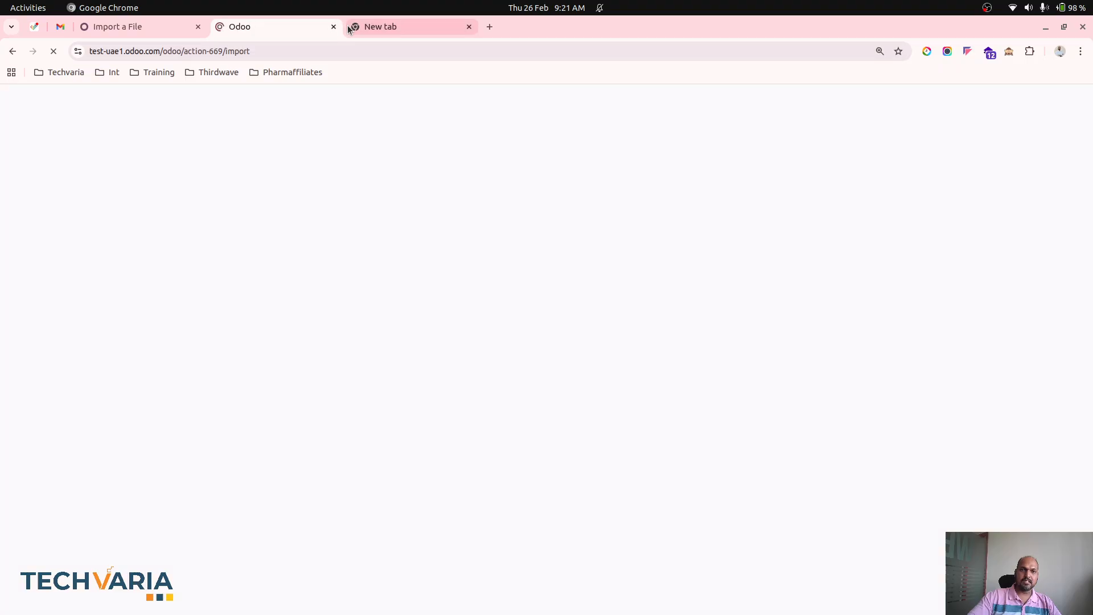
left_click(468, 26)
Start a new product record in the second browser tab and examine the unit options of its sales Packagings field
left_click(219, 98)
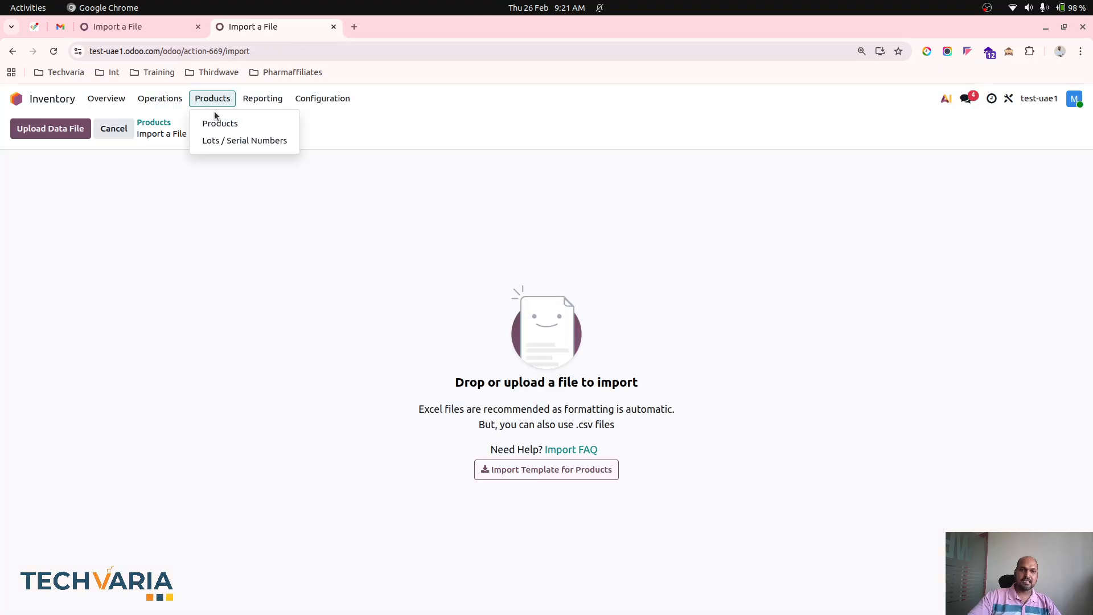
left_click(227, 123)
left_click(32, 137)
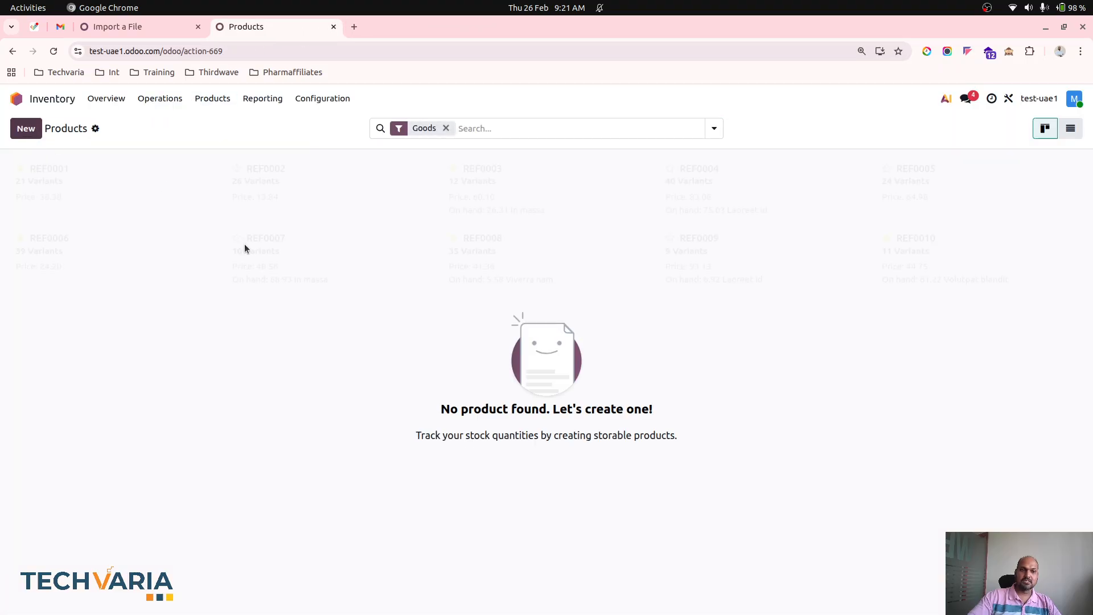
left_click(141, 253)
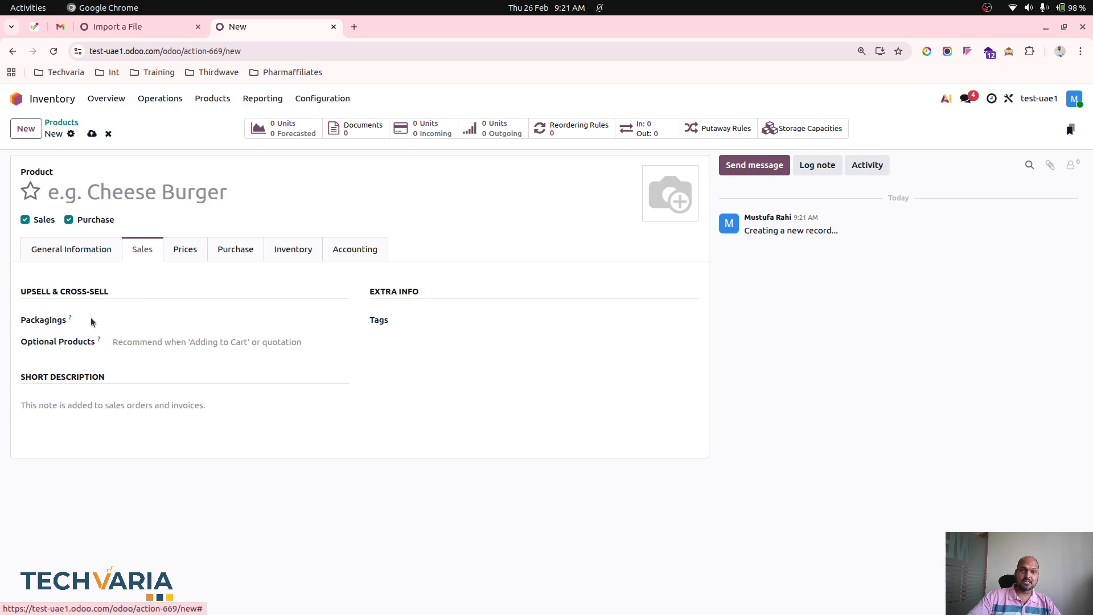
left_click(134, 318)
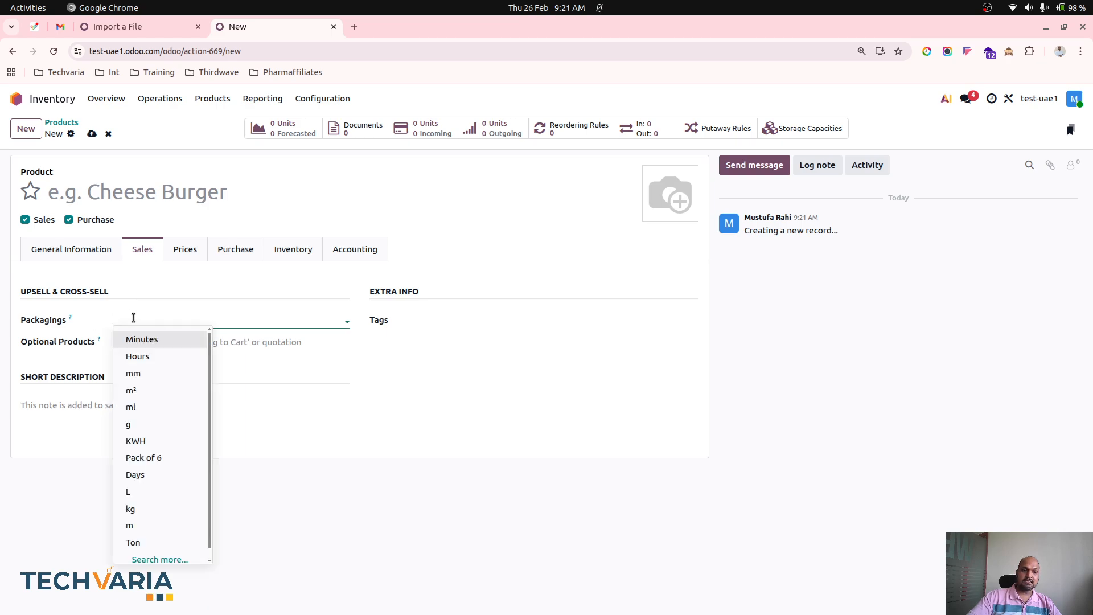
Return to the product import and map the Unit of Measure column to the Packagings field
left_click(158, 29)
left_click(410, 456)
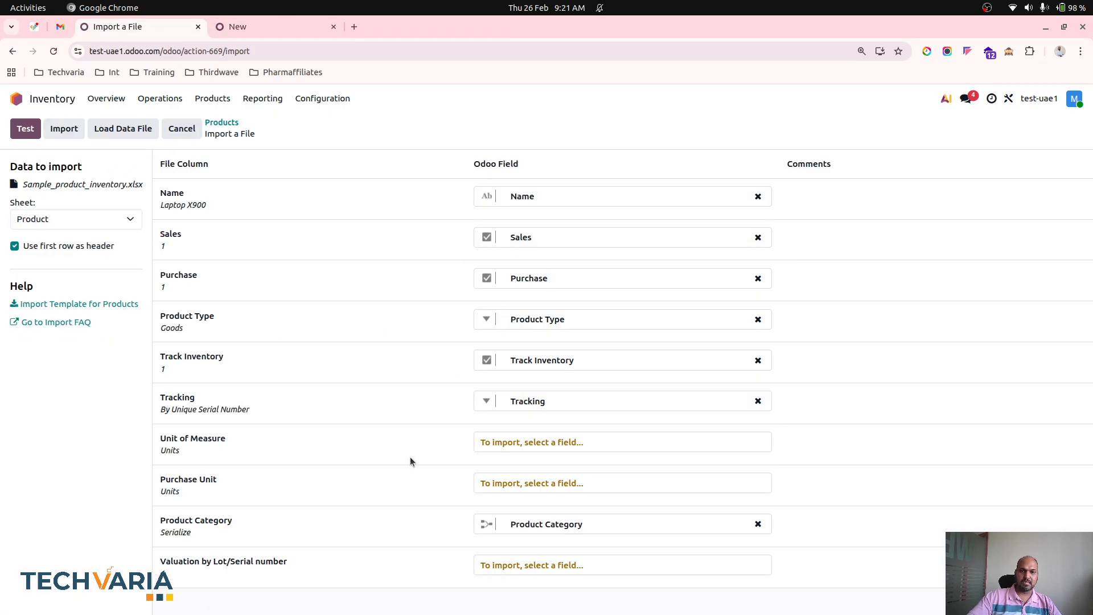
left_click(524, 446)
type("packa")
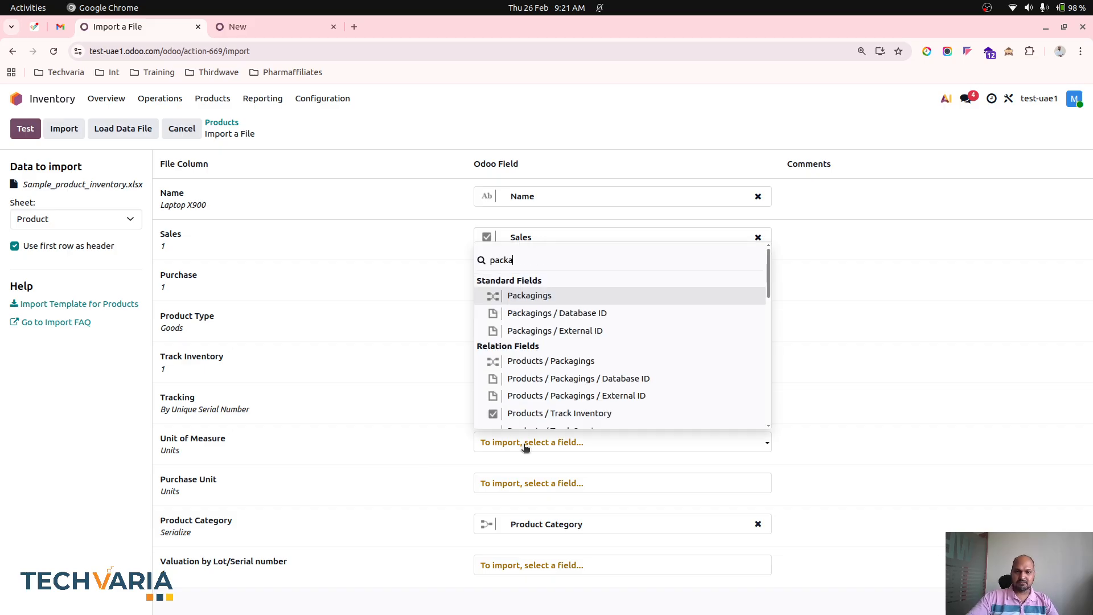
left_click(569, 287)
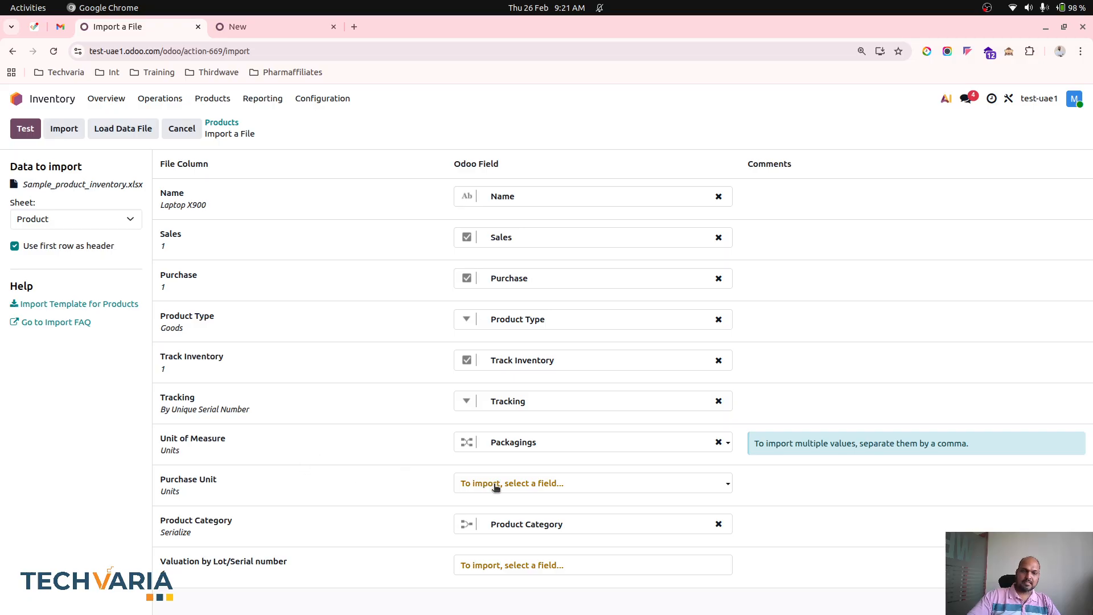
Inspect the purchase details and cost unit of measure on the blank product form, and activate debug mode there
left_click(238, 27)
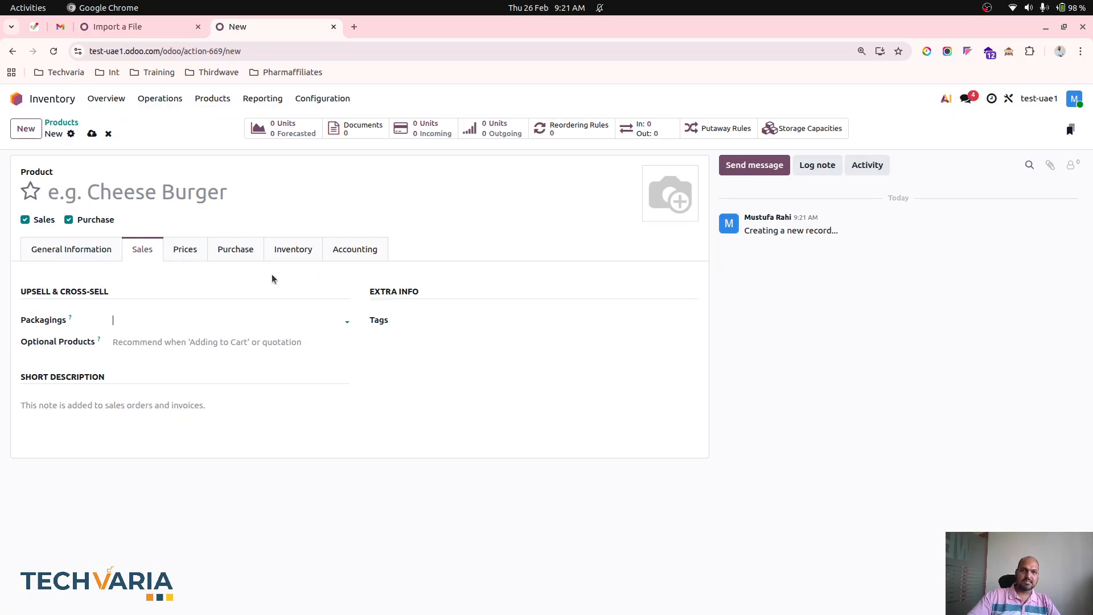
left_click(235, 250)
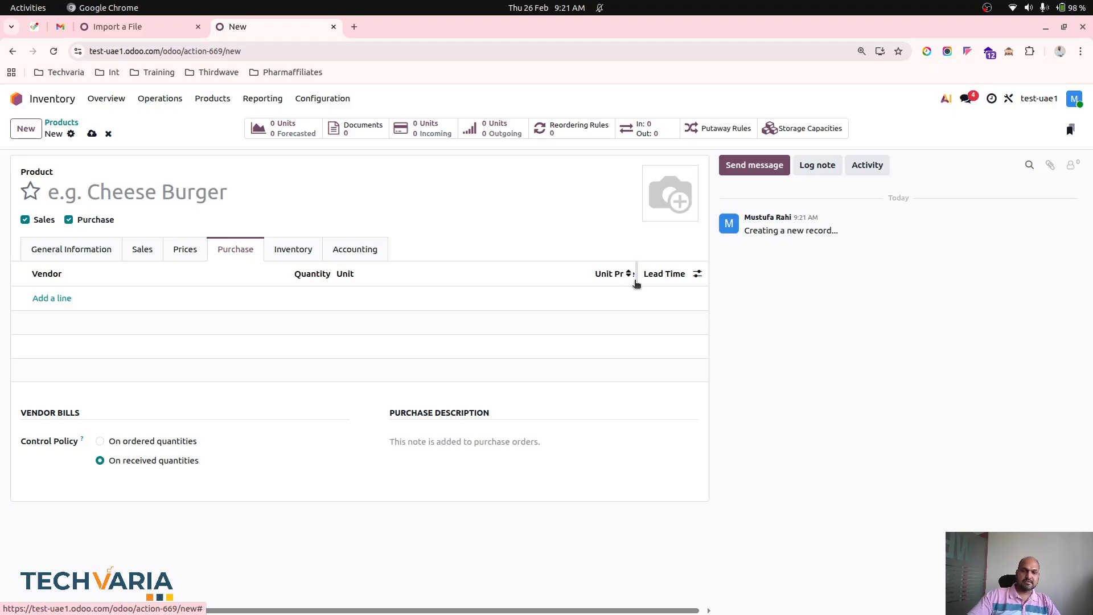
left_click(79, 249)
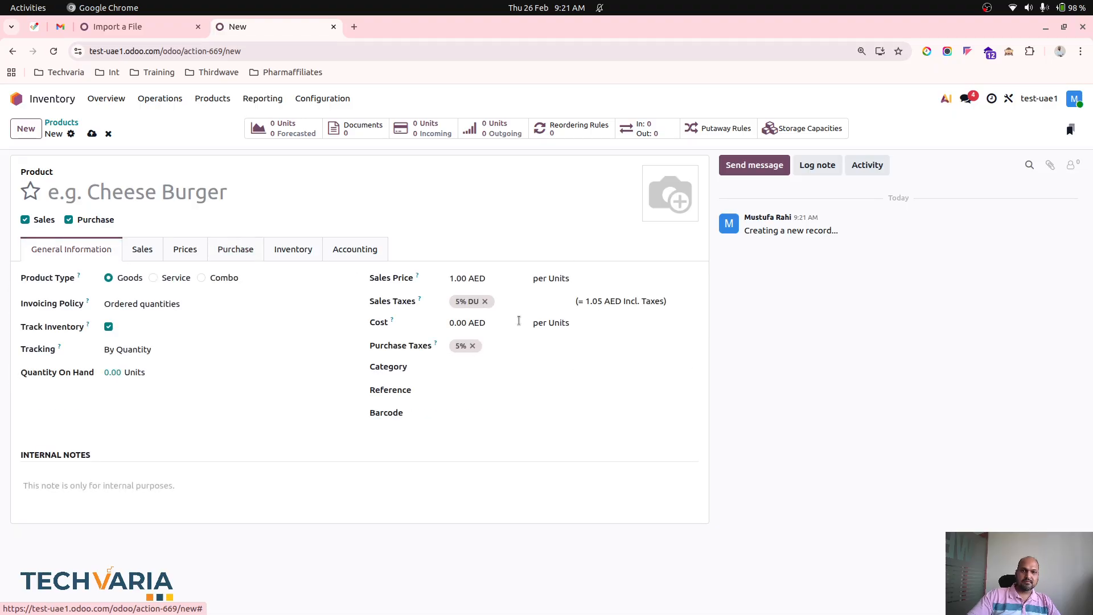
left_click(559, 323)
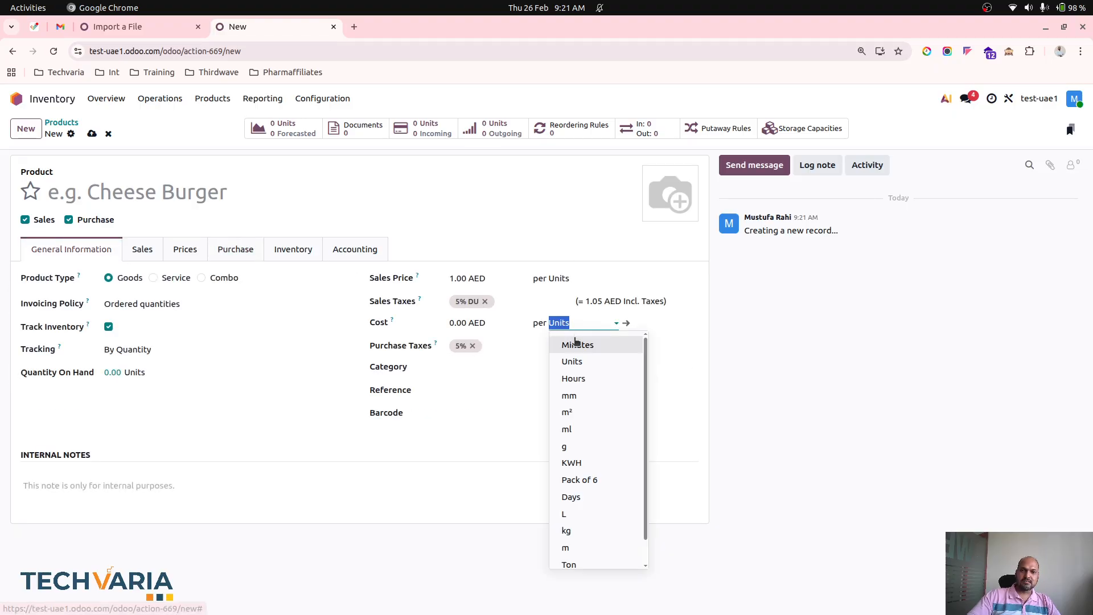
left_click(590, 223)
left_click(1010, 52)
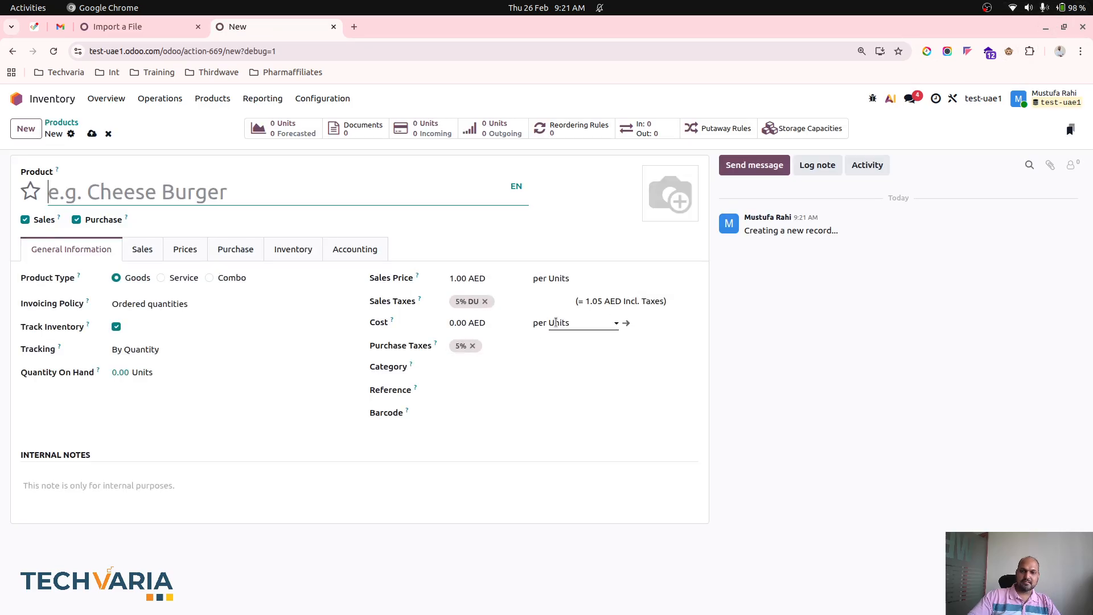
Return to the product import and map the Purchase Unit column to the standard Unit field
left_click(170, 26)
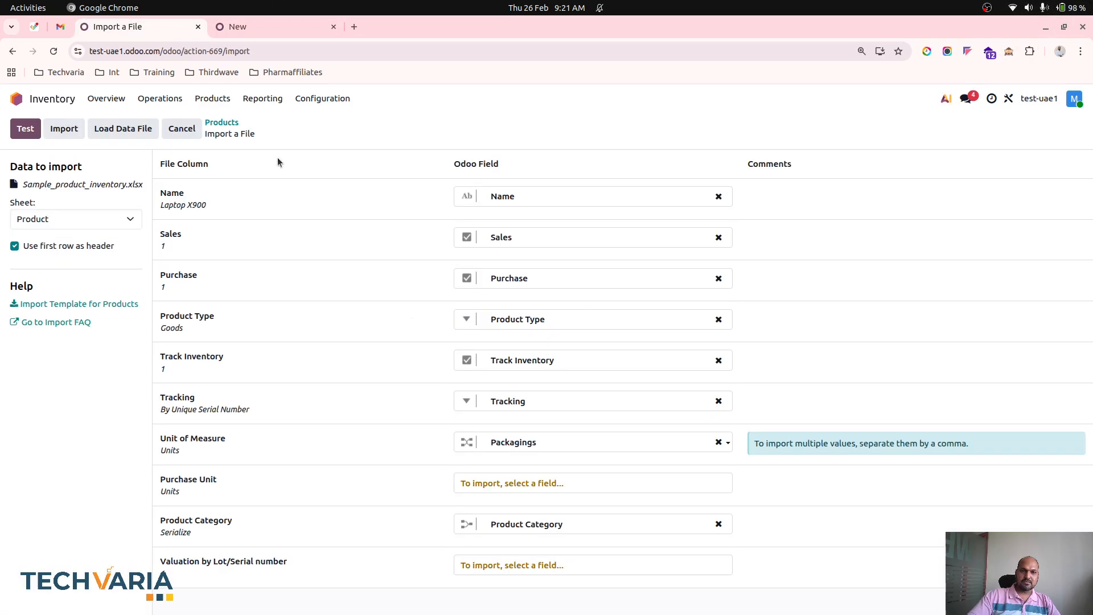
left_click(518, 483)
type("unit")
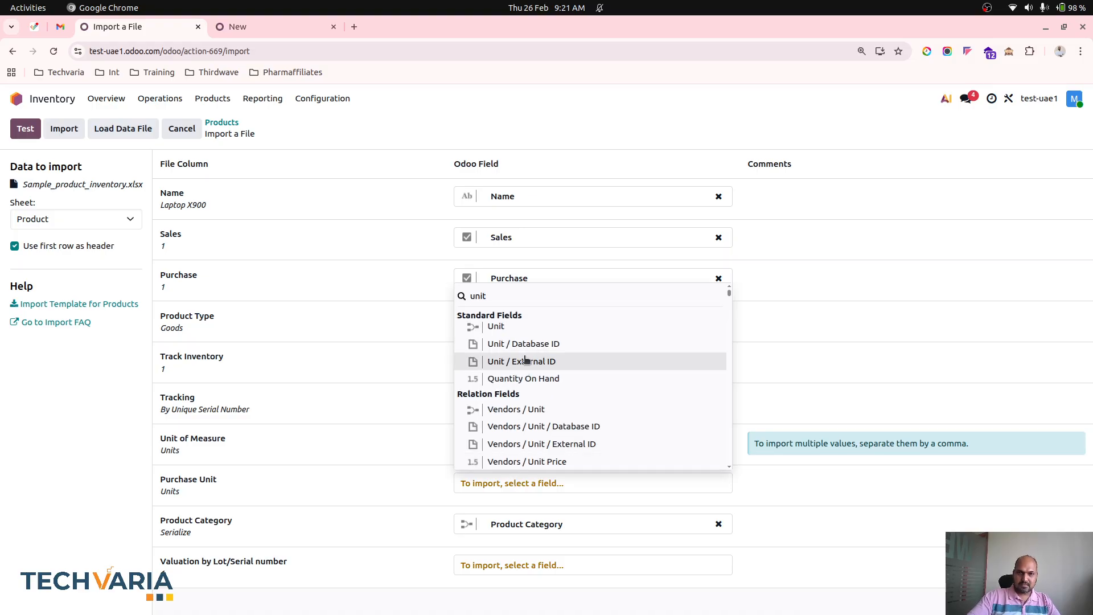
left_click(528, 333)
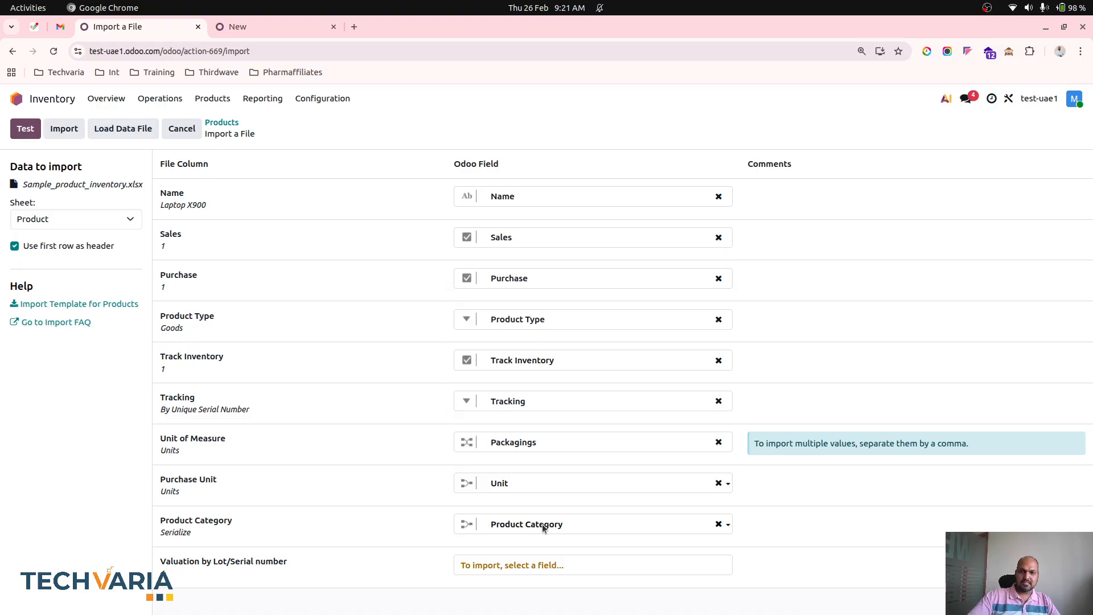
Map the Valuation by Lot/Serial number column to the Valuation by Lot/Serial field
left_click(549, 566)
type("lot")
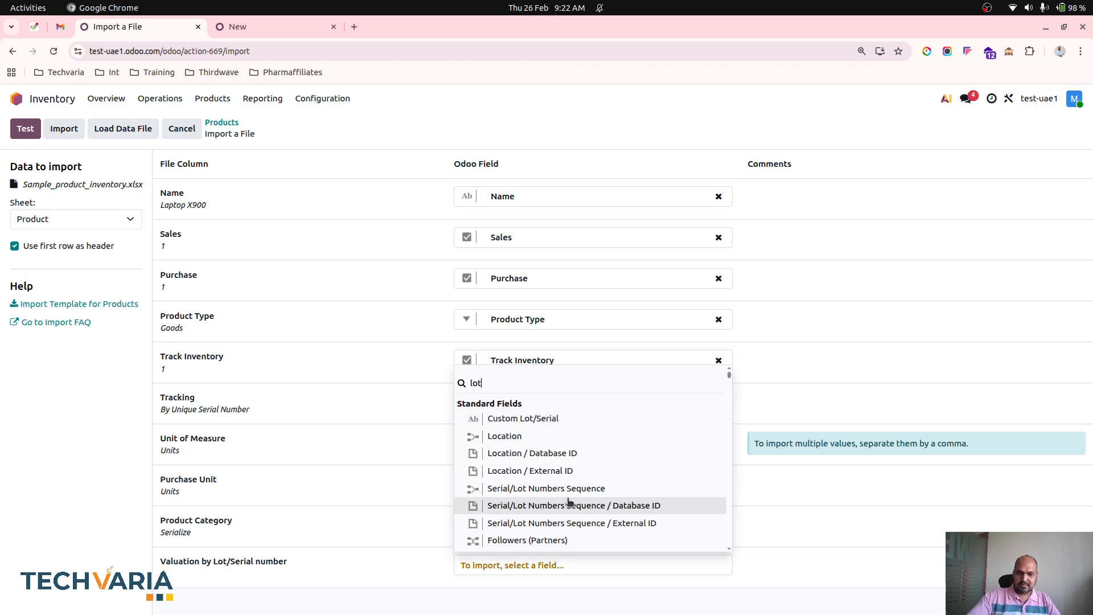
scroll(598, 494, "down", 3)
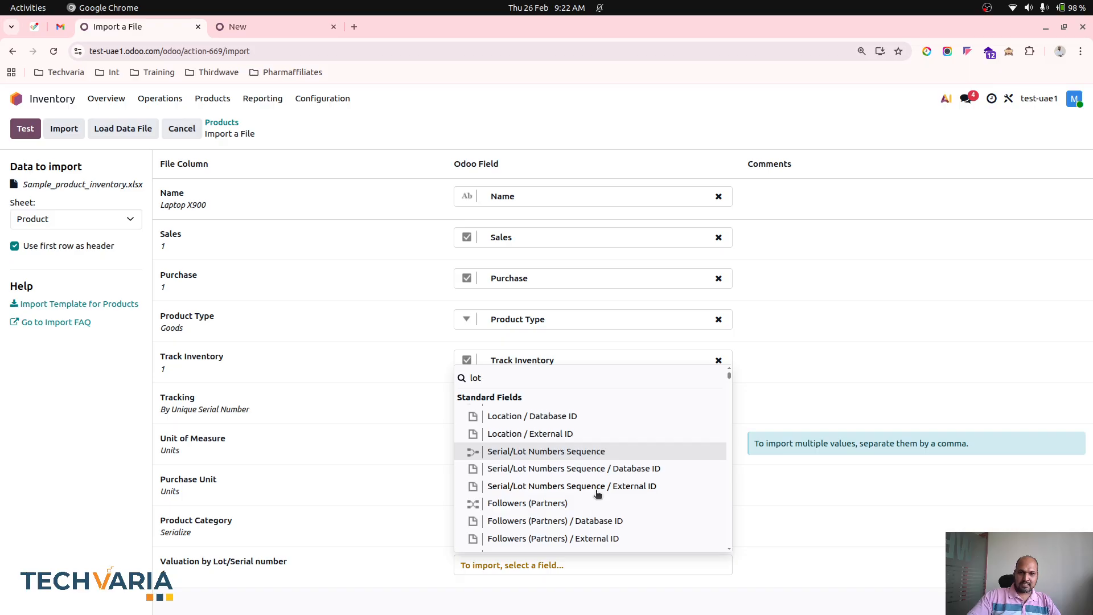
scroll(598, 493, "down", 1)
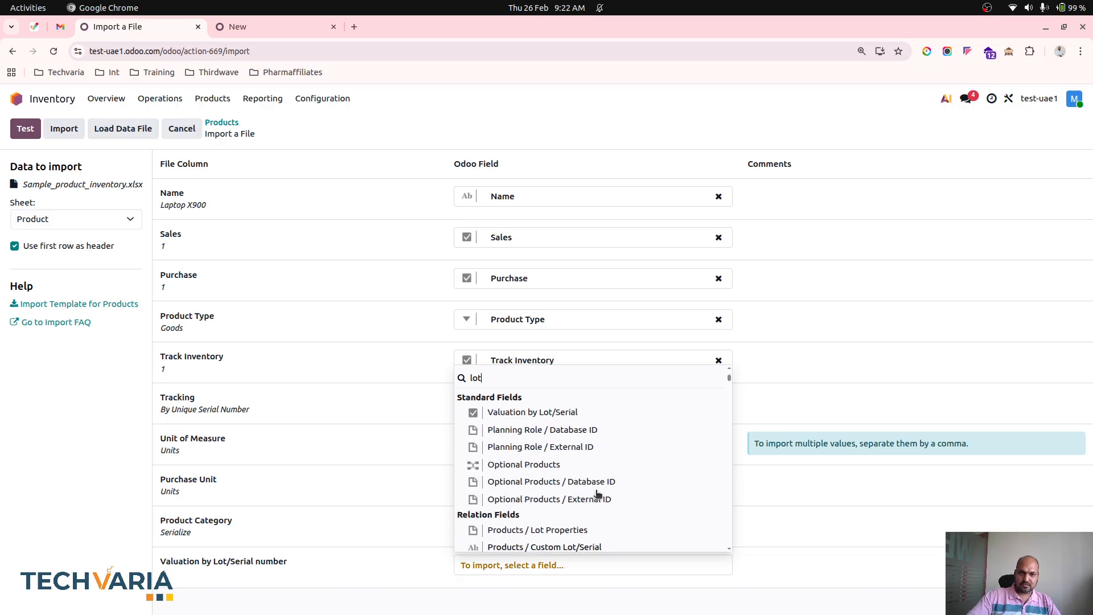
scroll(598, 493, "up", 5)
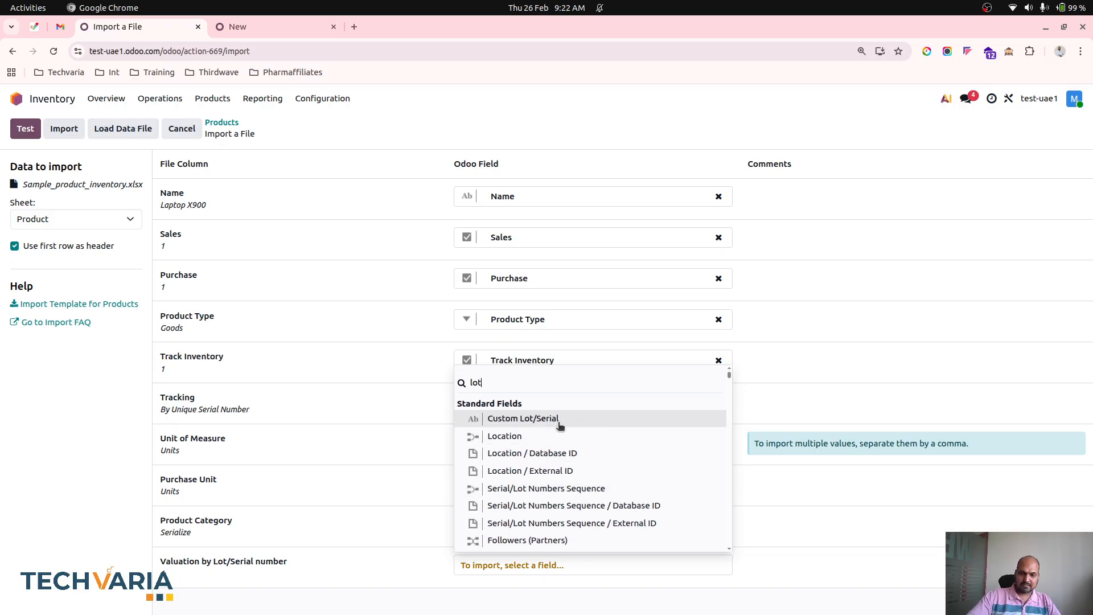
scroll(579, 472, "down", 3)
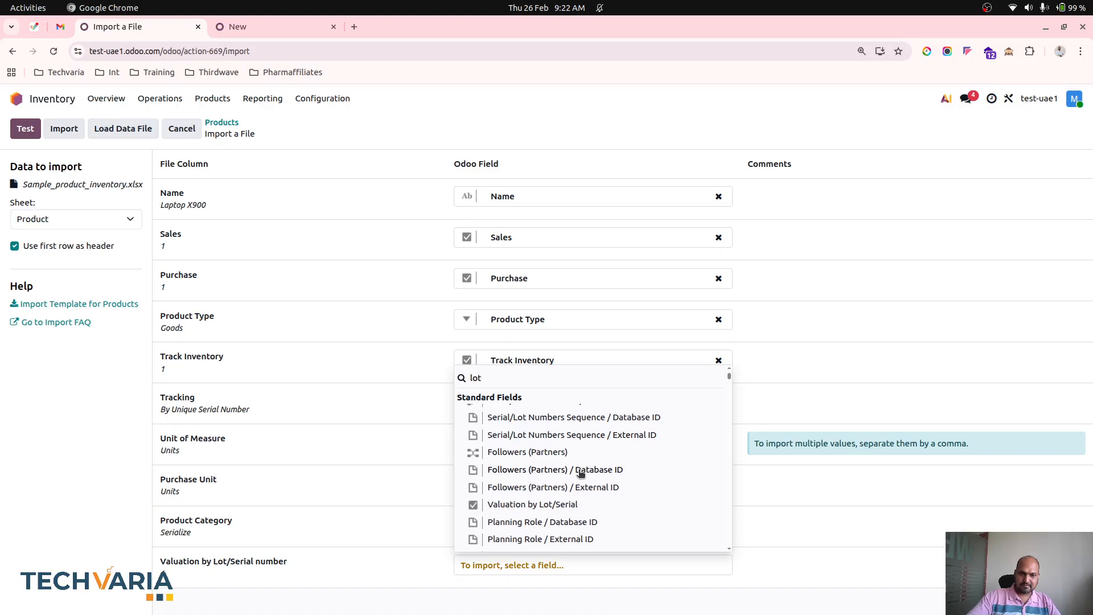
left_click(566, 505)
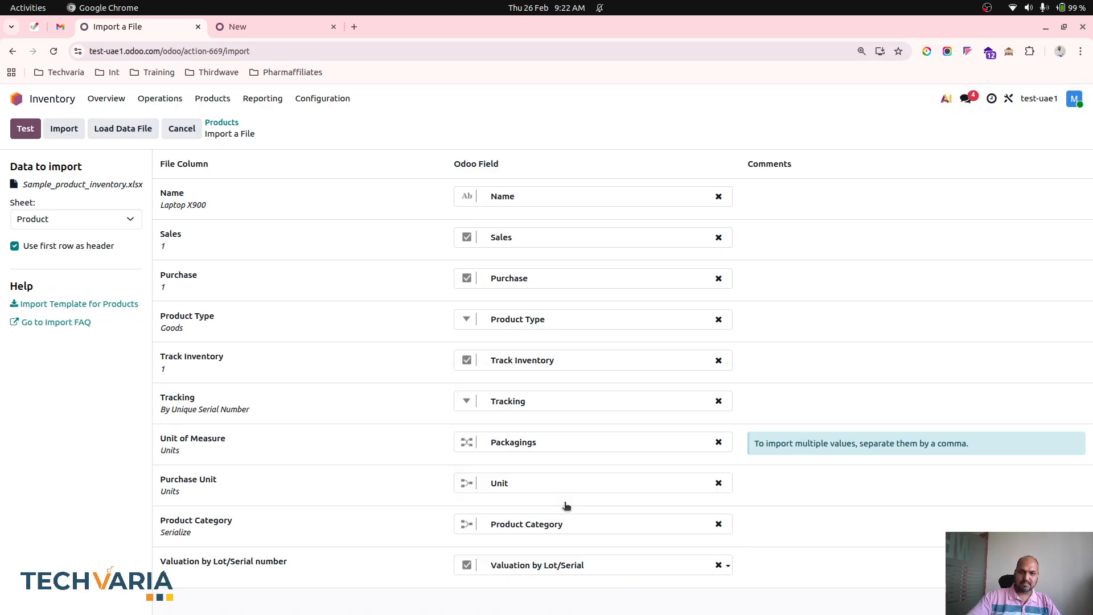
Test the product import with the completed field mapping and import the records
left_click(25, 128)
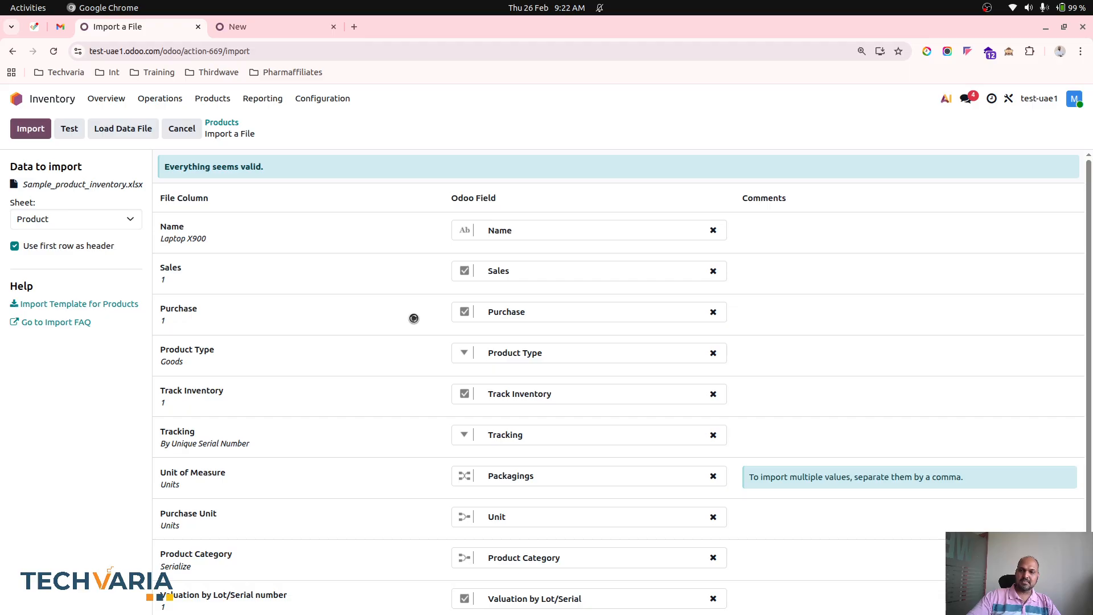
scroll(414, 318, "down", 1)
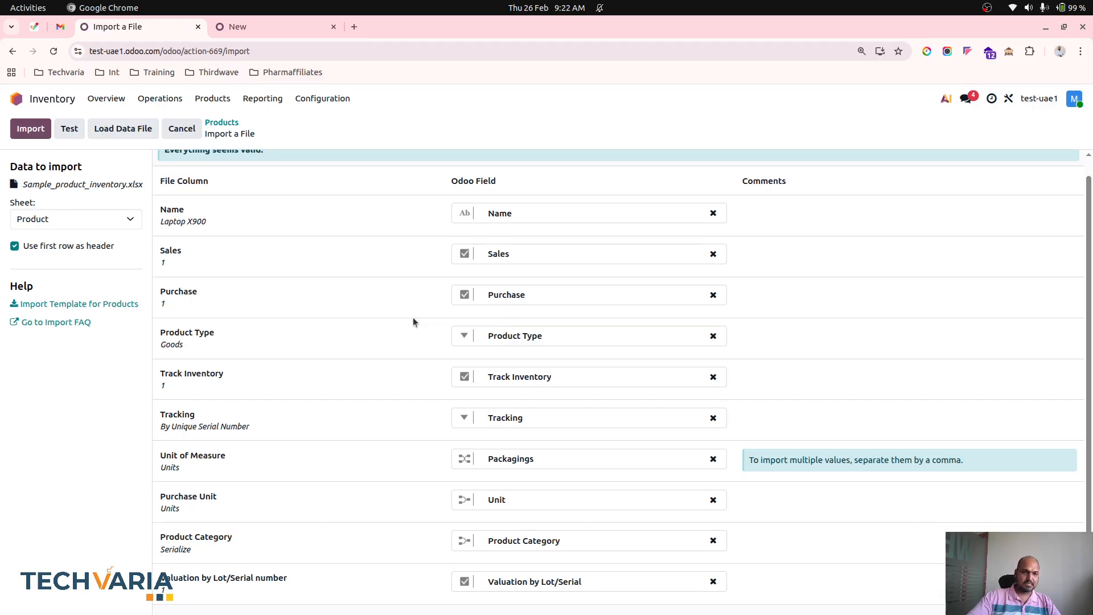
left_click(30, 128)
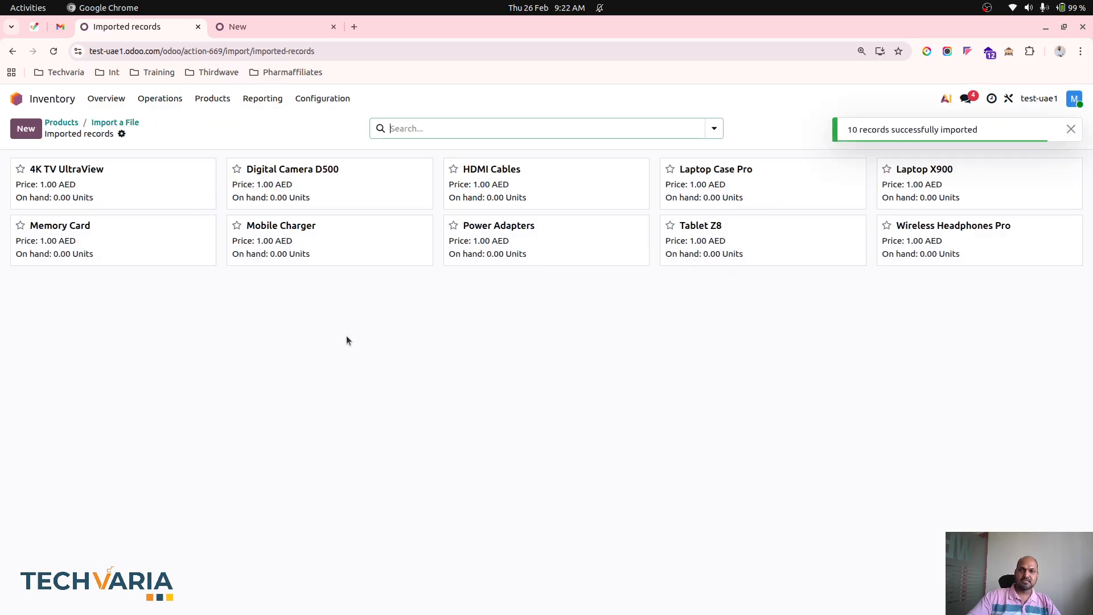
Switch to LibreOffice Calc and check the tracking method of Wireless Headphones Pro in the Product sheet
left_click(452, 593)
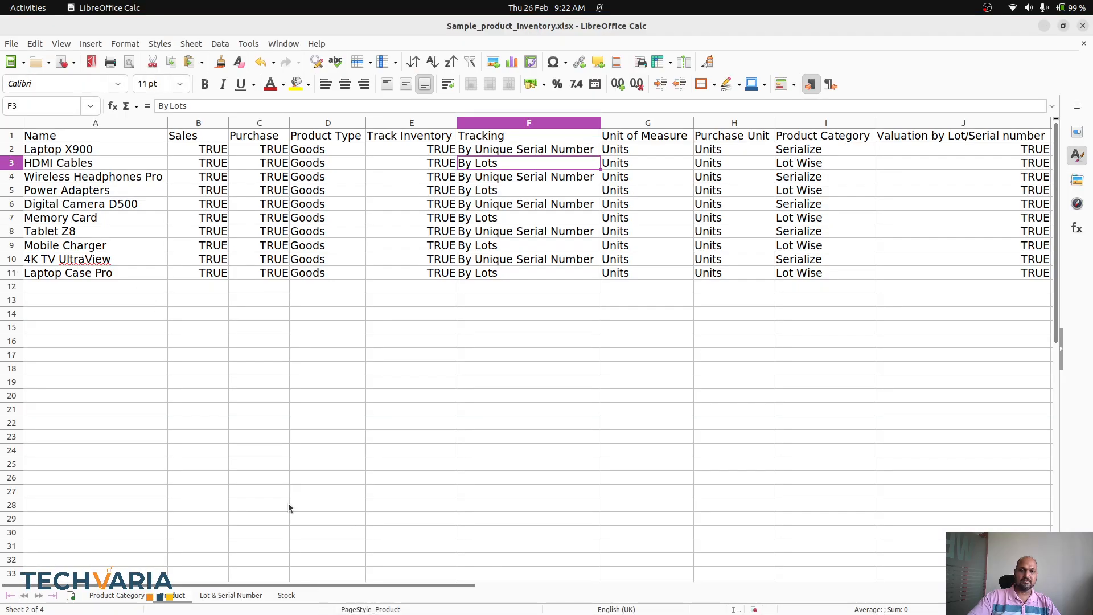
left_click(109, 180)
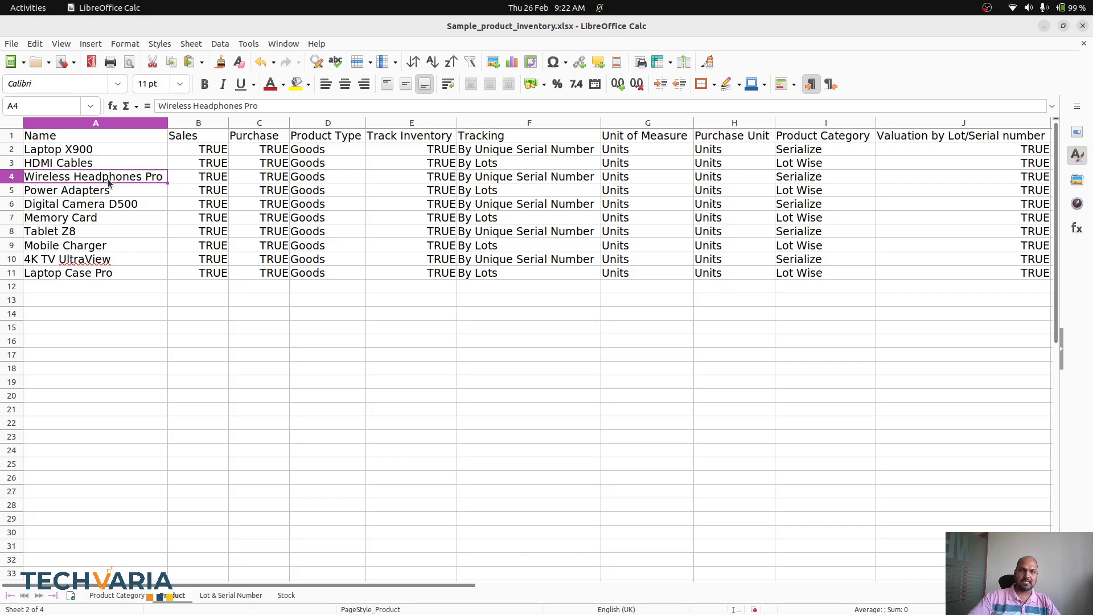
left_click(499, 178)
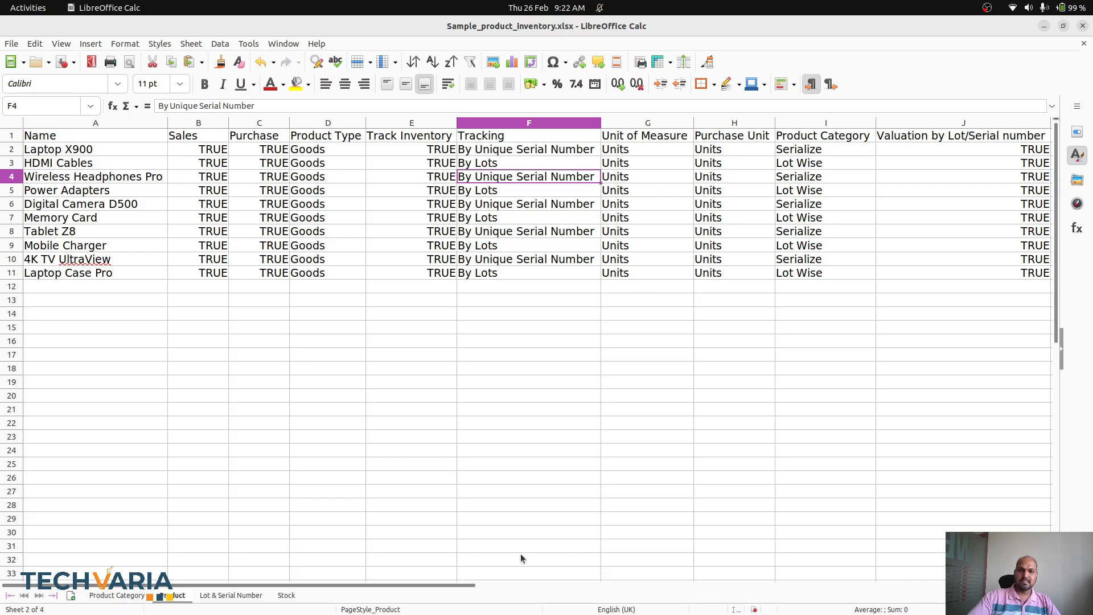
Switch back to Odoo in Chrome, open the imported Wireless Headphones Pro and review its general, inventory and sales details
left_click(377, 609)
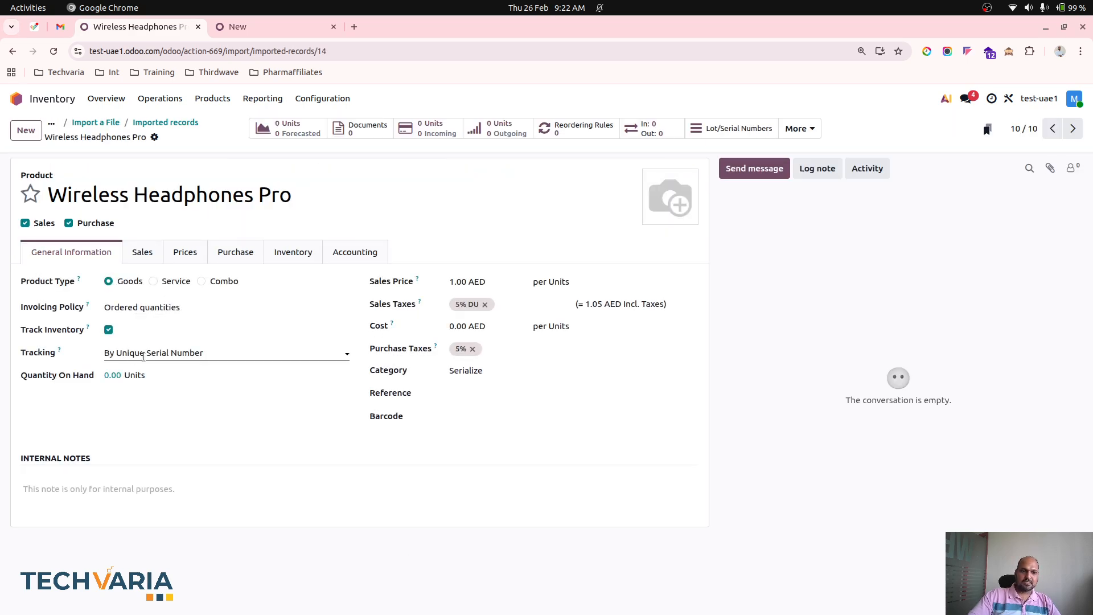
left_click(293, 252)
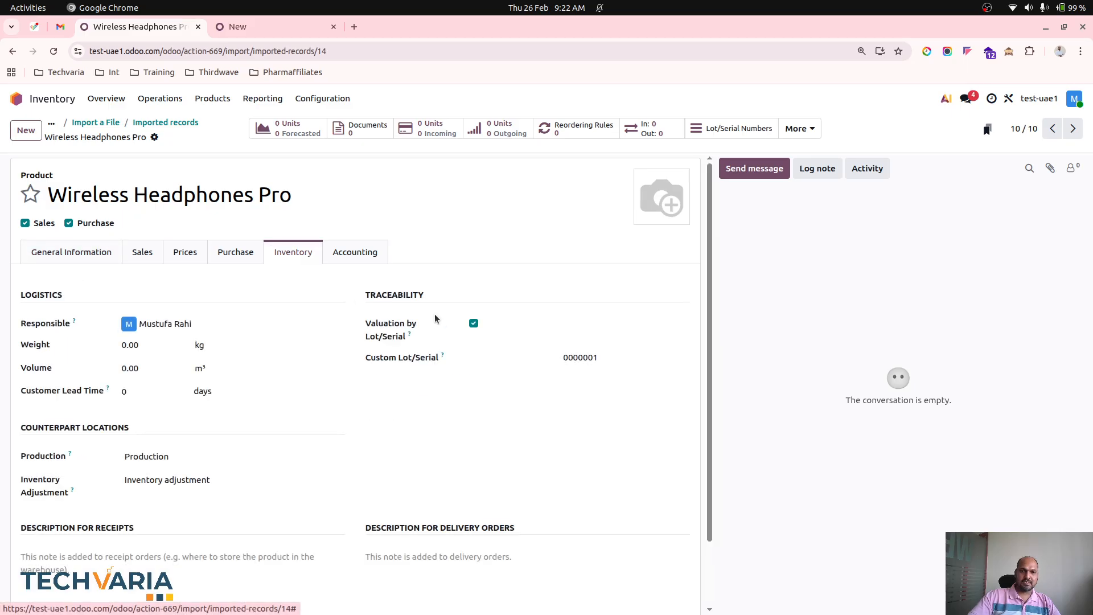
left_click(96, 254)
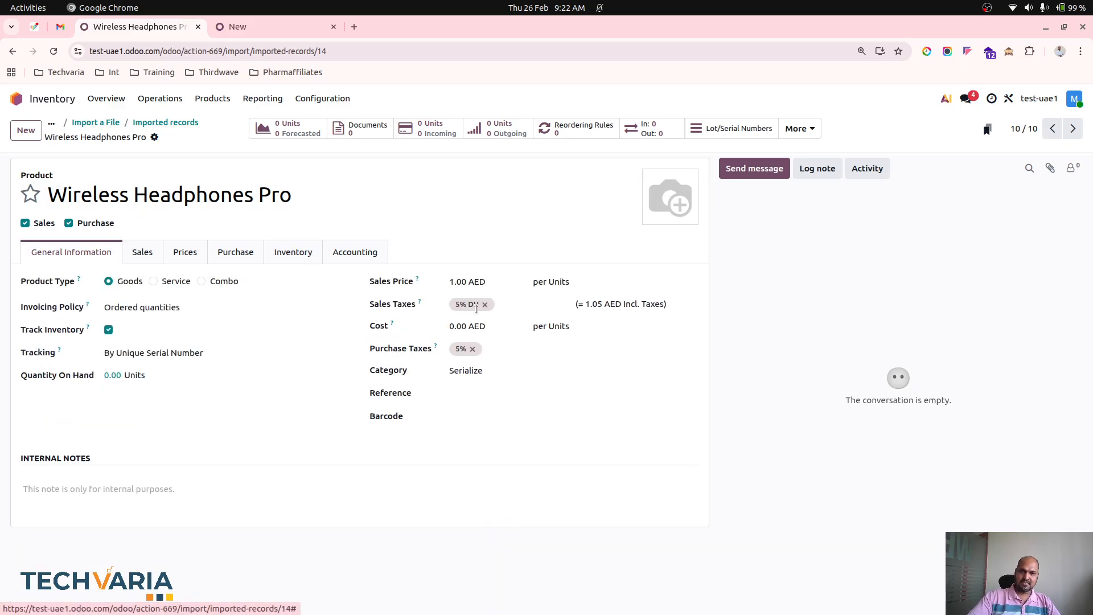
left_click(143, 254)
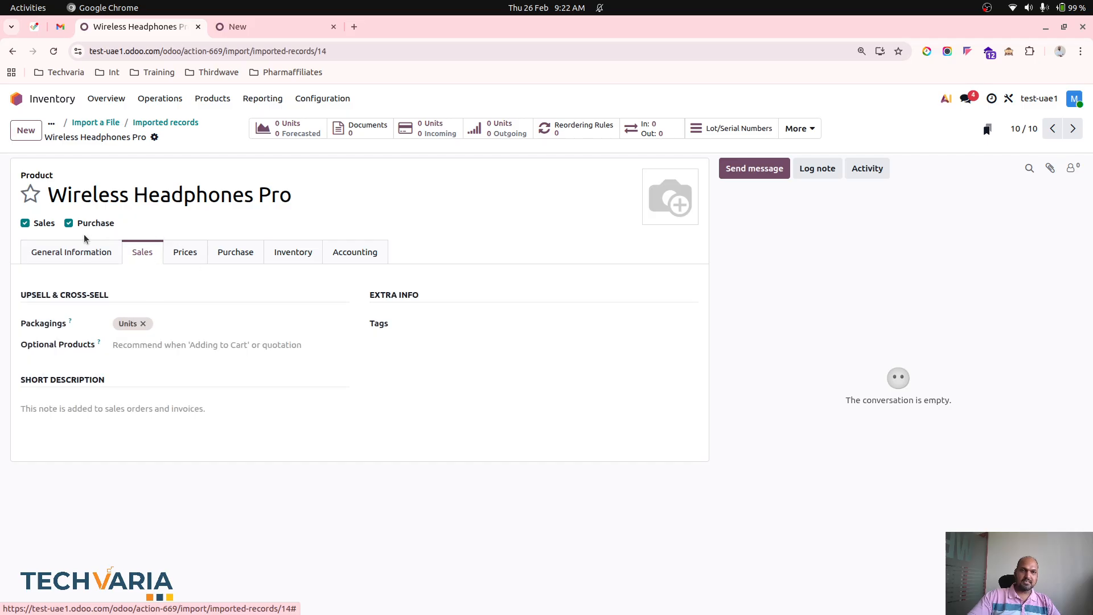
left_click(81, 254)
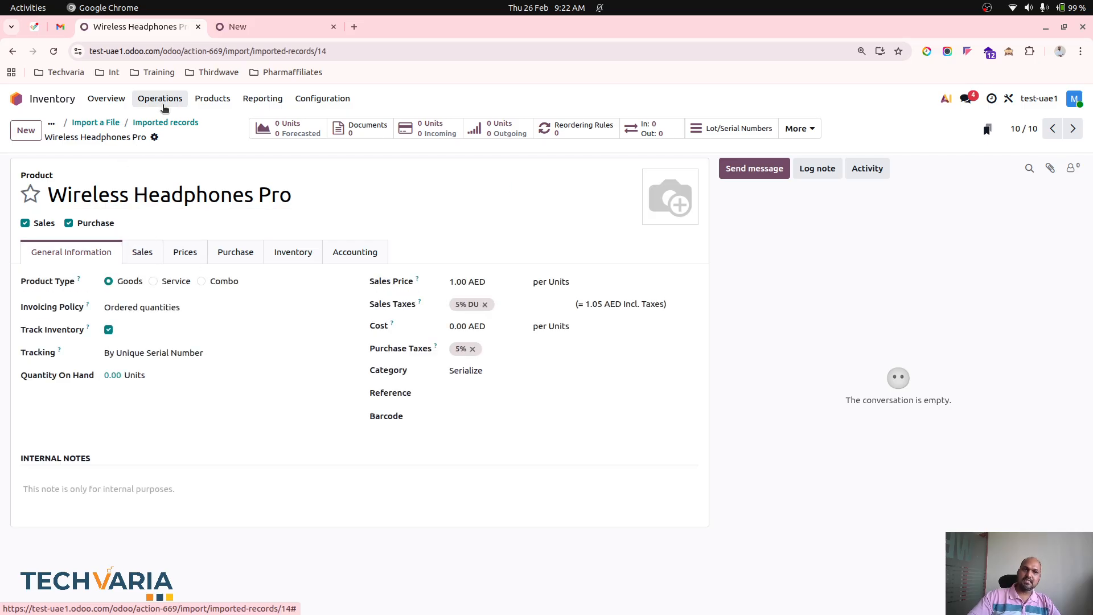
Go back to the product import page, switch to LibreOffice Calc and view the workbook's Lot & Serial Number sheet
left_click(174, 122)
left_click(108, 122)
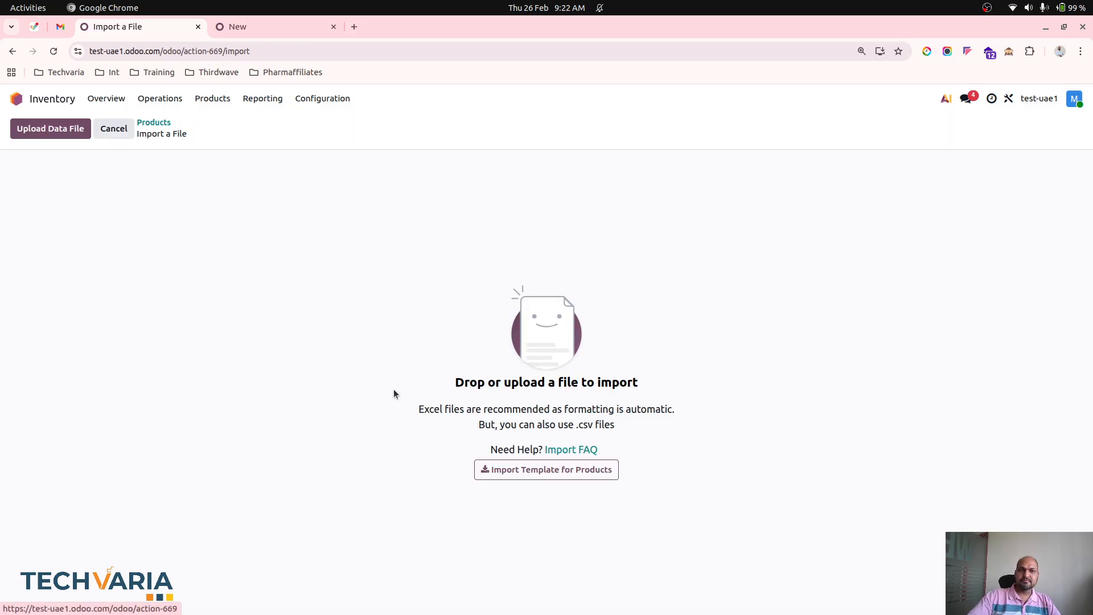
left_click(457, 607)
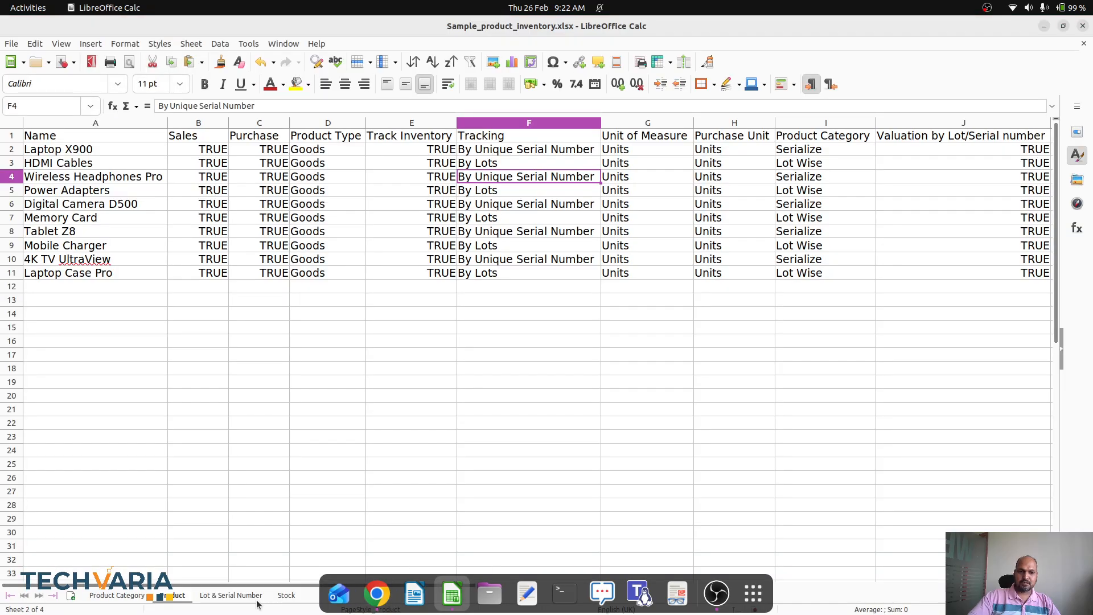
left_click(228, 596)
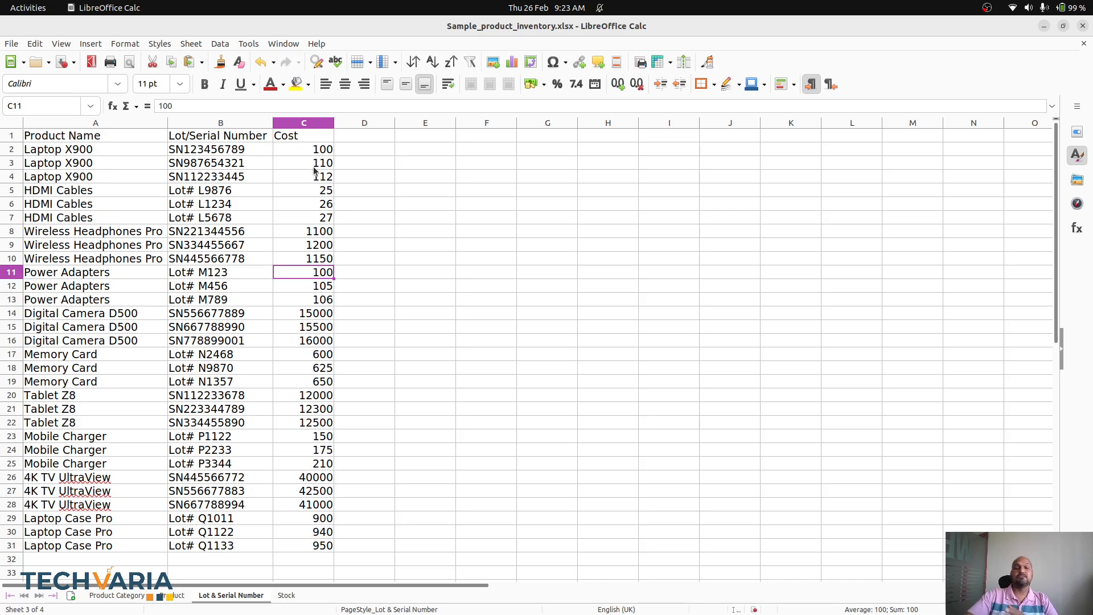
left_click(290, 596)
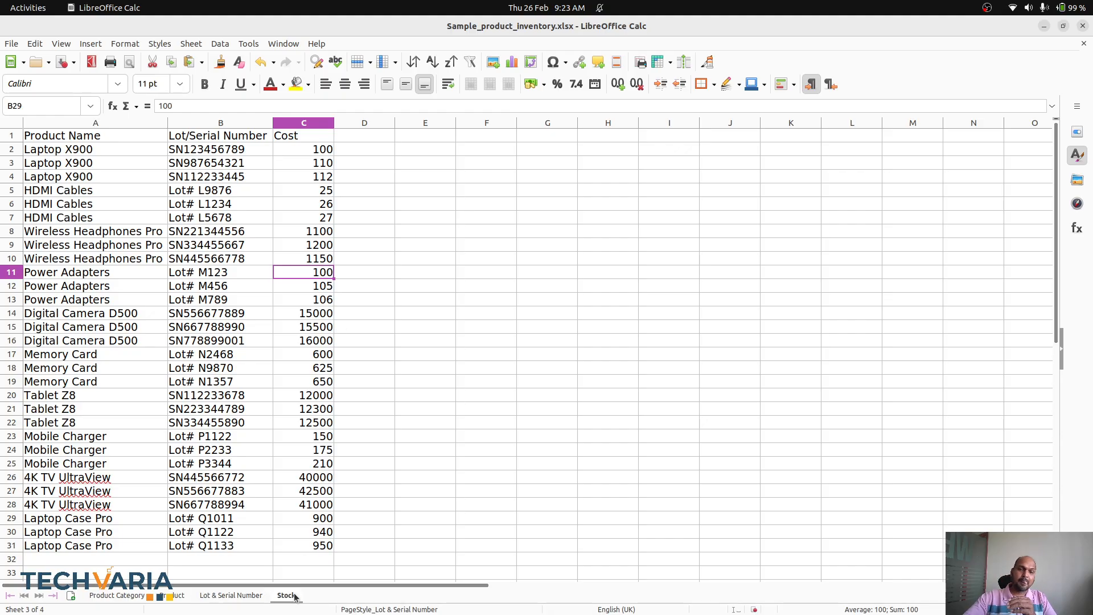
left_click(249, 596)
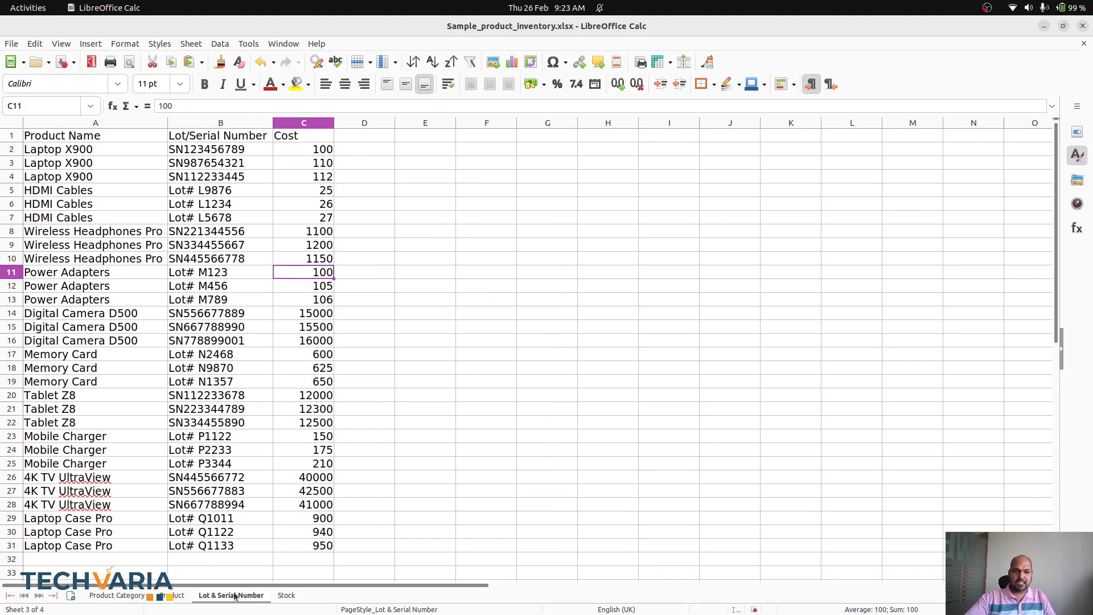
Switch to Odoo in Chrome and open the record import page for Lots / Serial Numbers
mouse_move(393, 609)
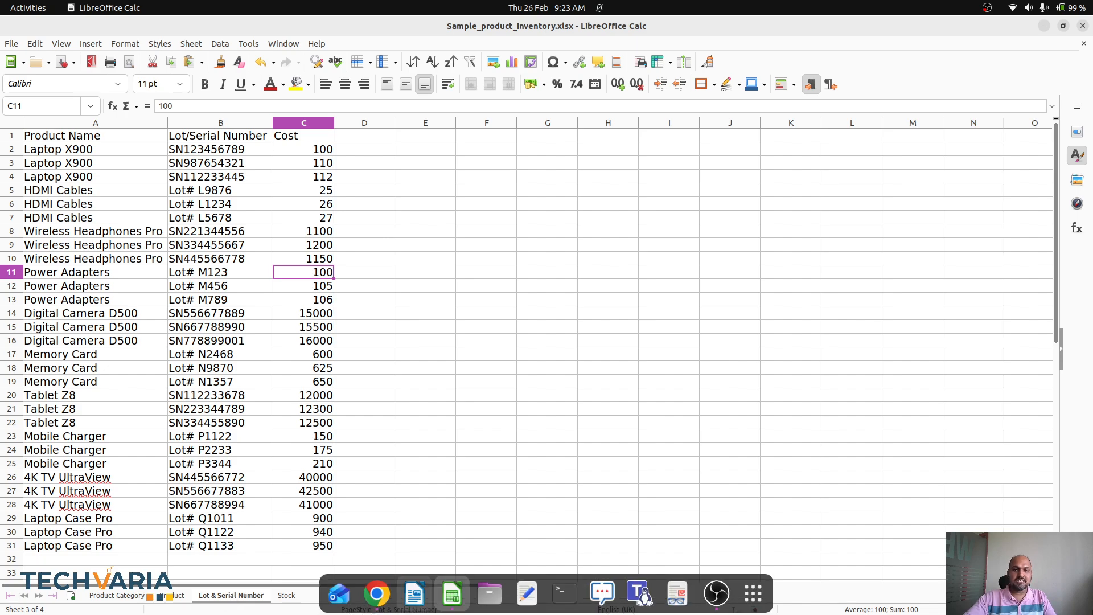
left_click(375, 591)
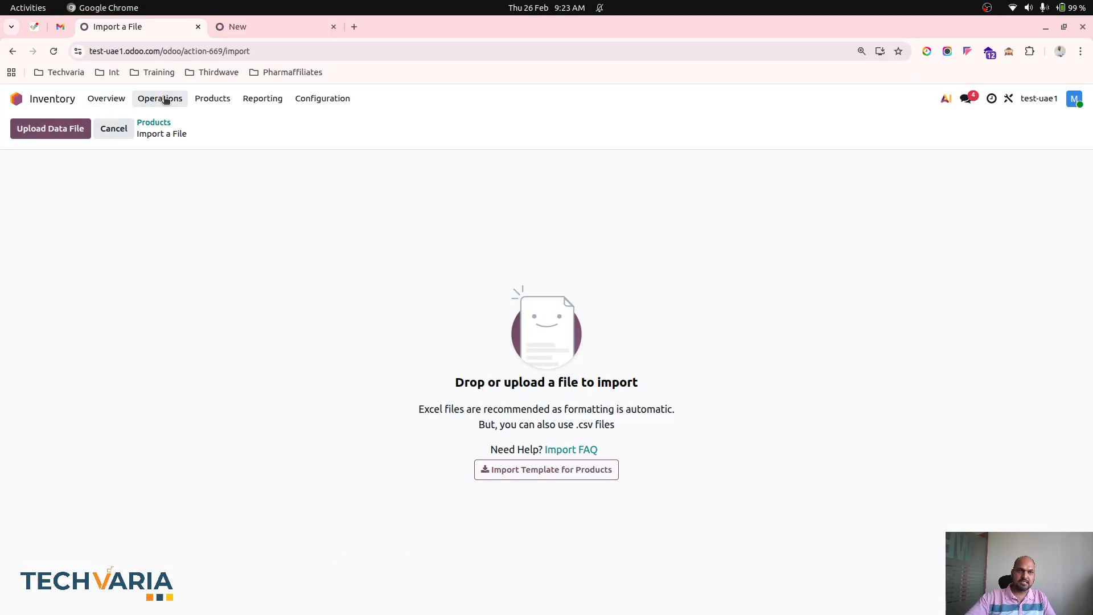
left_click(212, 98)
left_click(230, 141)
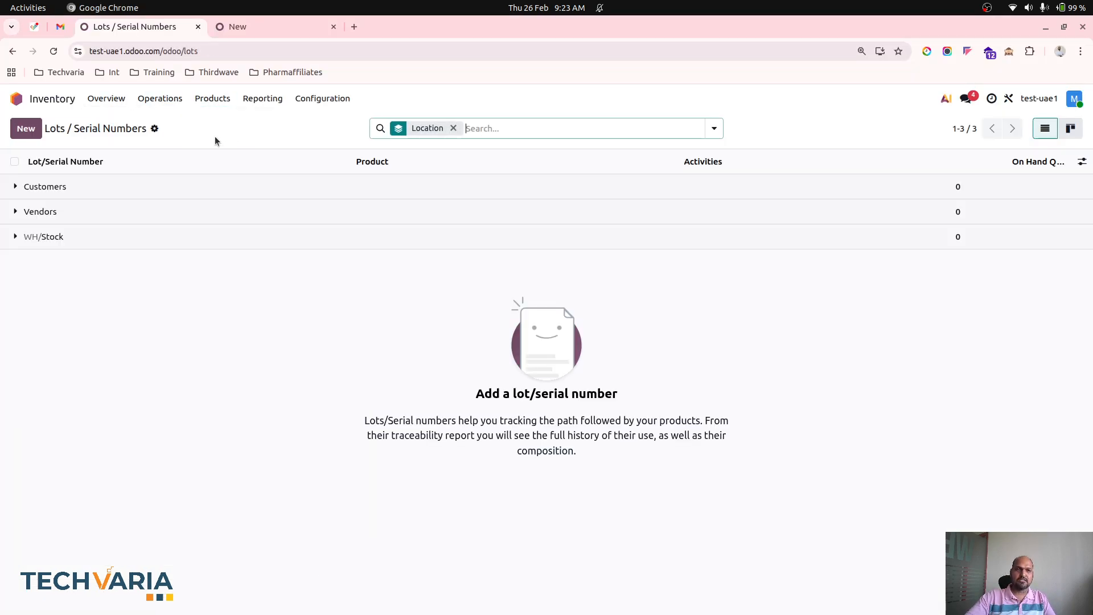
left_click(154, 128)
left_click(185, 150)
Upload Sample_product_inventory.xlsx from Demo Data and choose its Lot & Serial Number sheet as the data to import
left_click(50, 128)
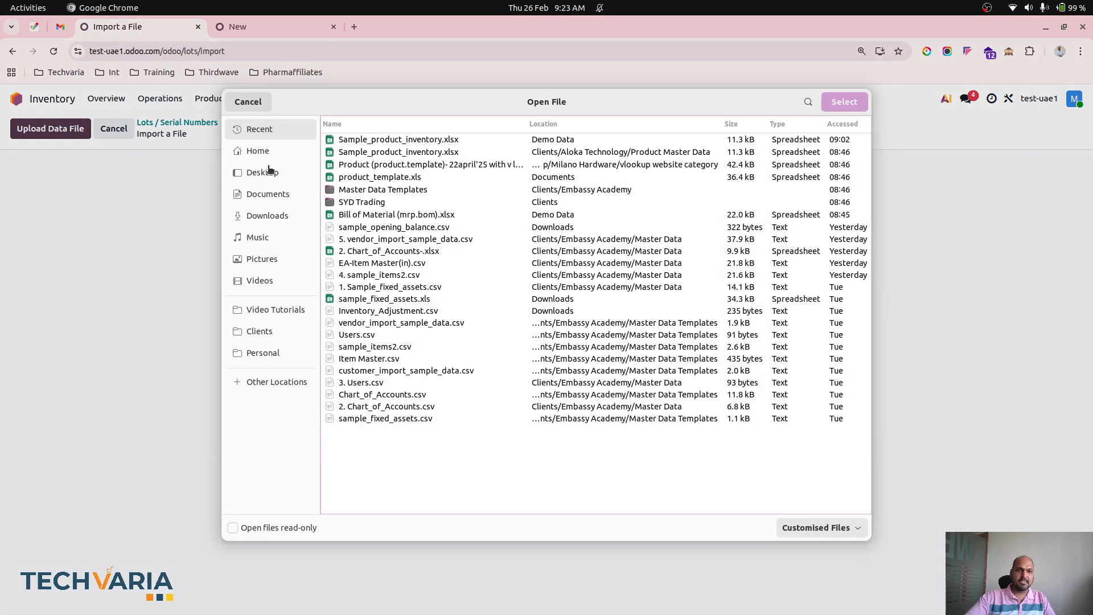
double_click(412, 146)
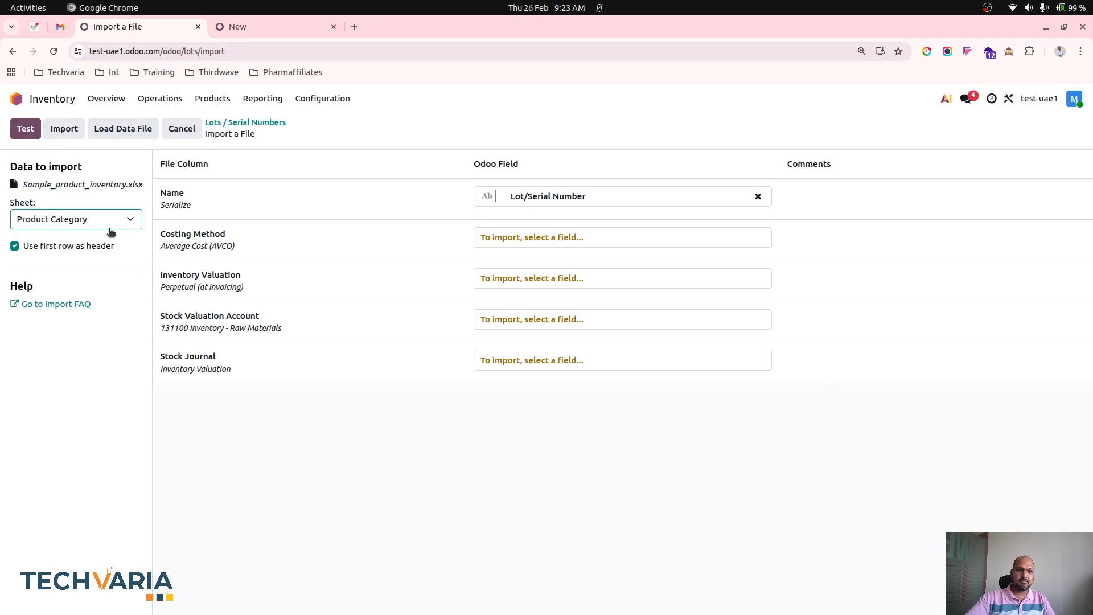
left_click(105, 220)
left_click(110, 266)
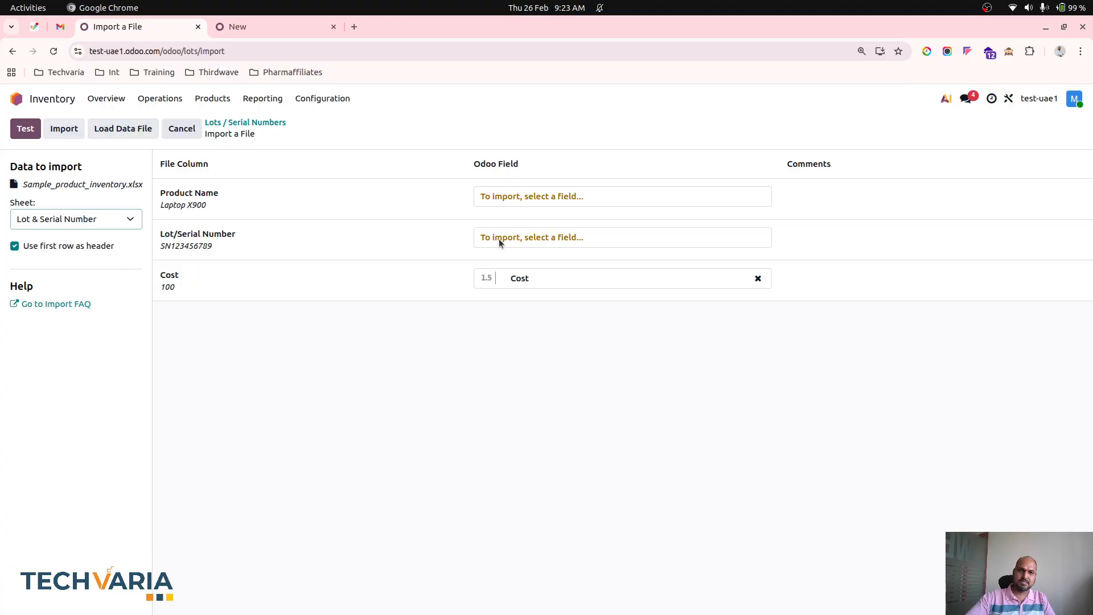
Map the Product Name column to the Product field and the Lot/Serial Number column to the Lot/Serial Number field
left_click(559, 196)
type("prod")
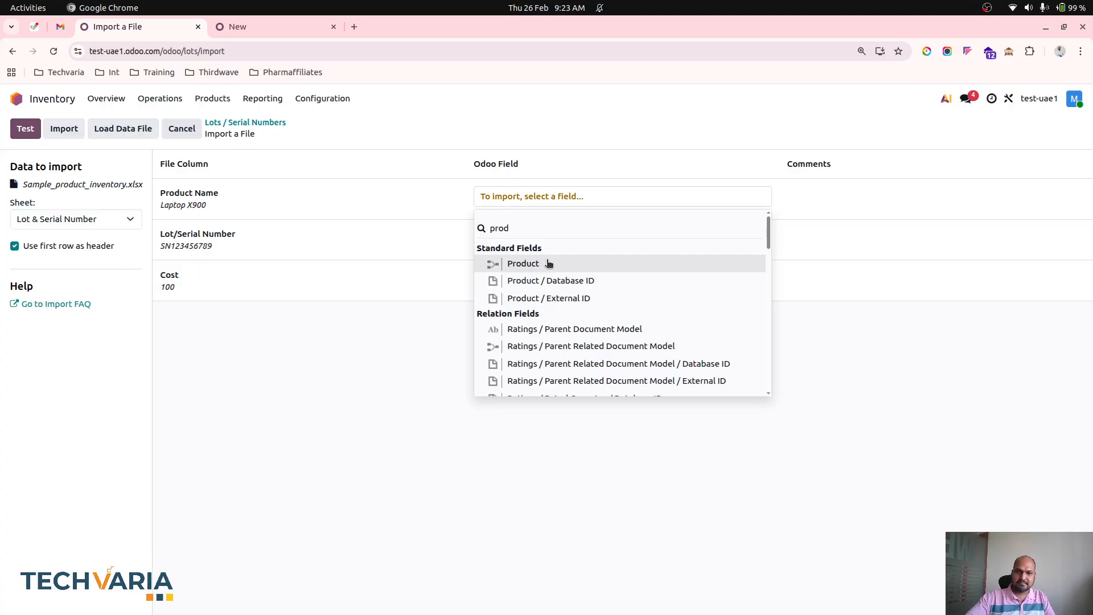
left_click(548, 263)
left_click(527, 237)
type("lot")
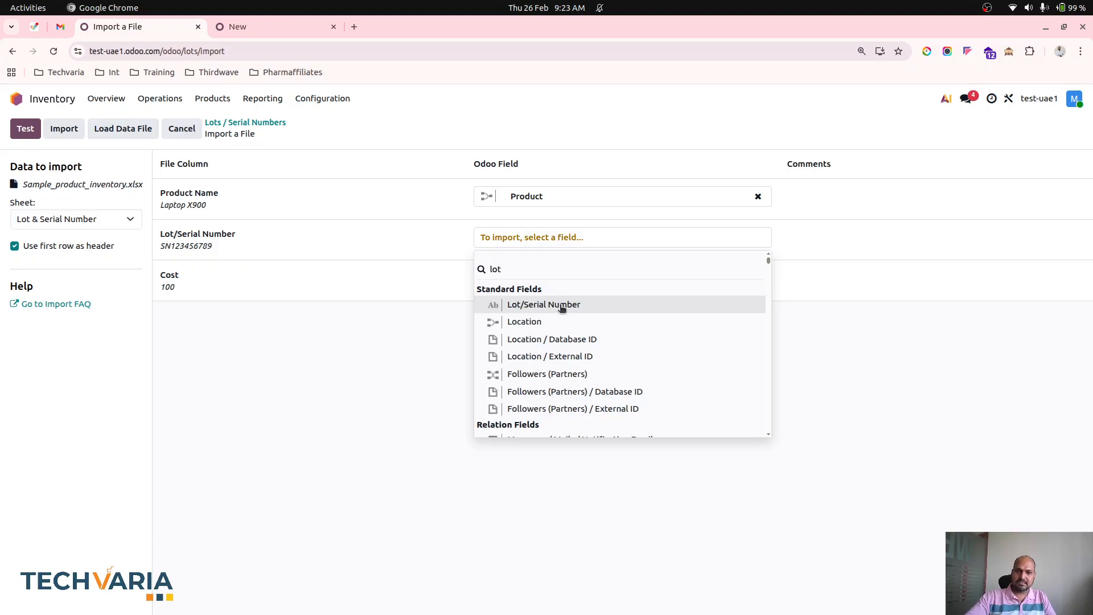
scroll(562, 308, "down", 3)
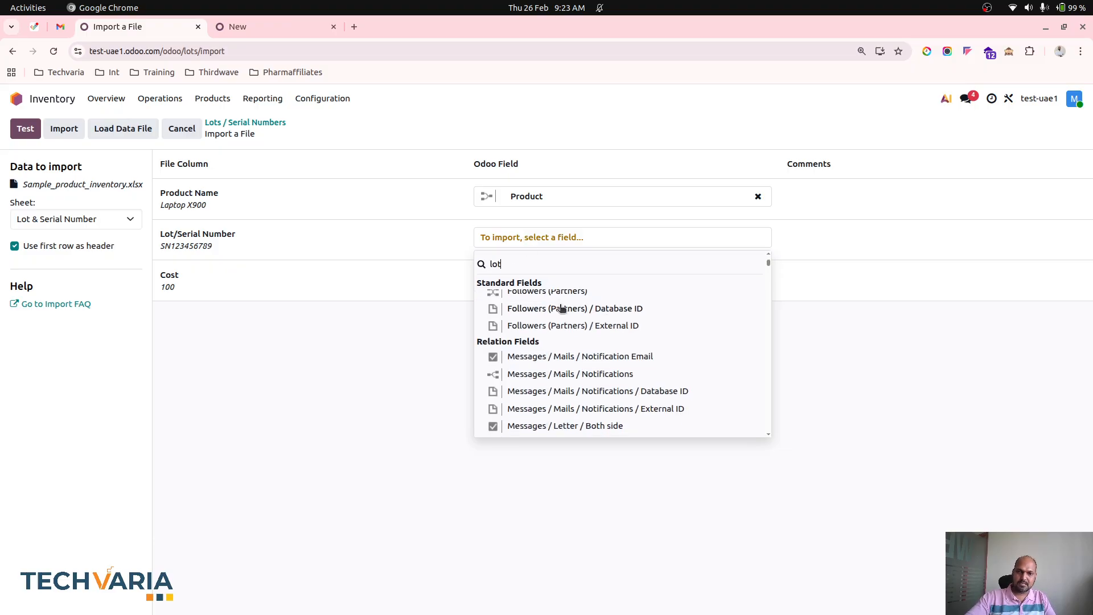
scroll(561, 308, "down", 3)
scroll(598, 378, "down", 3)
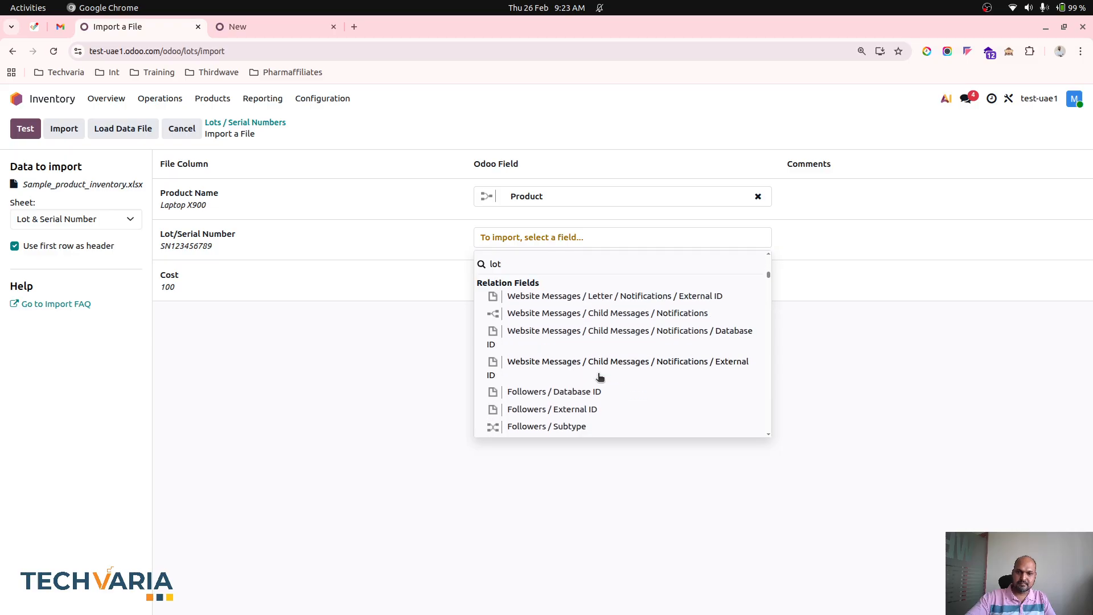
scroll(597, 378, "up", 10)
left_click(587, 310)
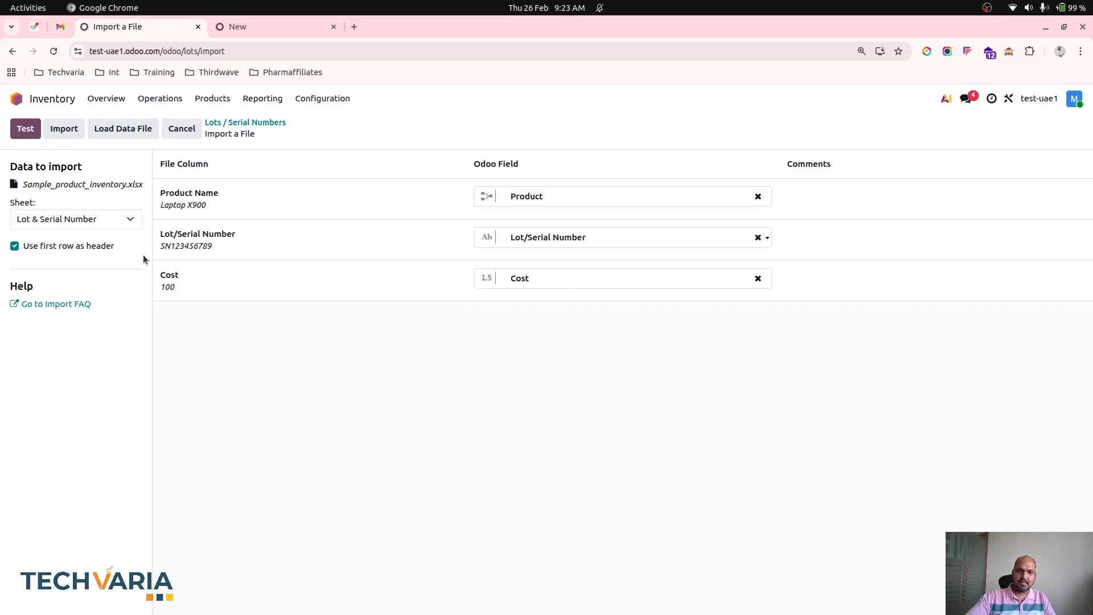
Test the lot and serial number import and import the records
left_click(25, 128)
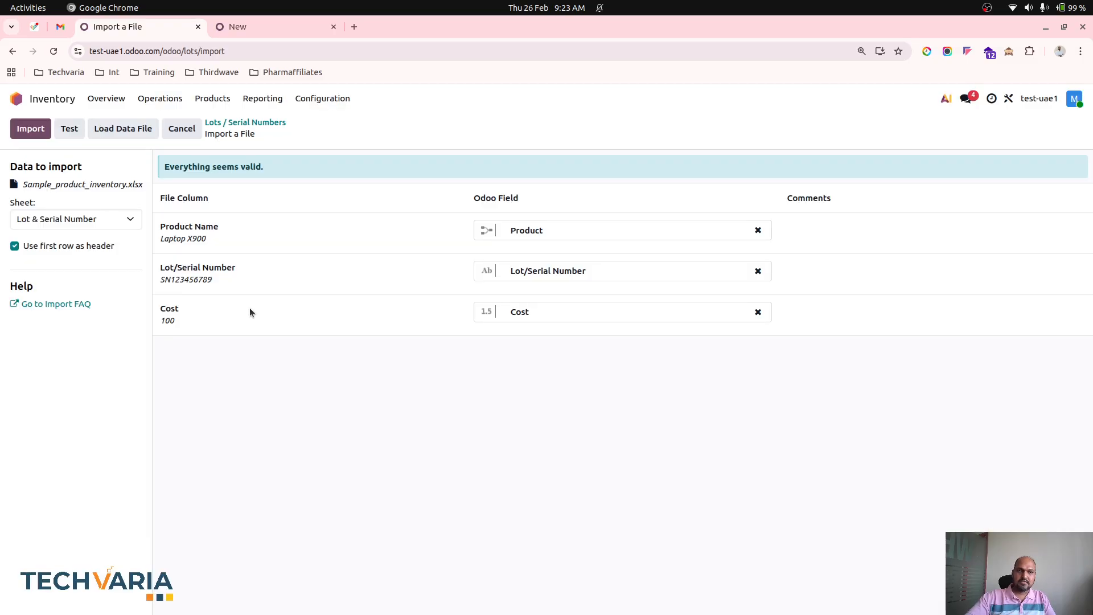
left_click(30, 128)
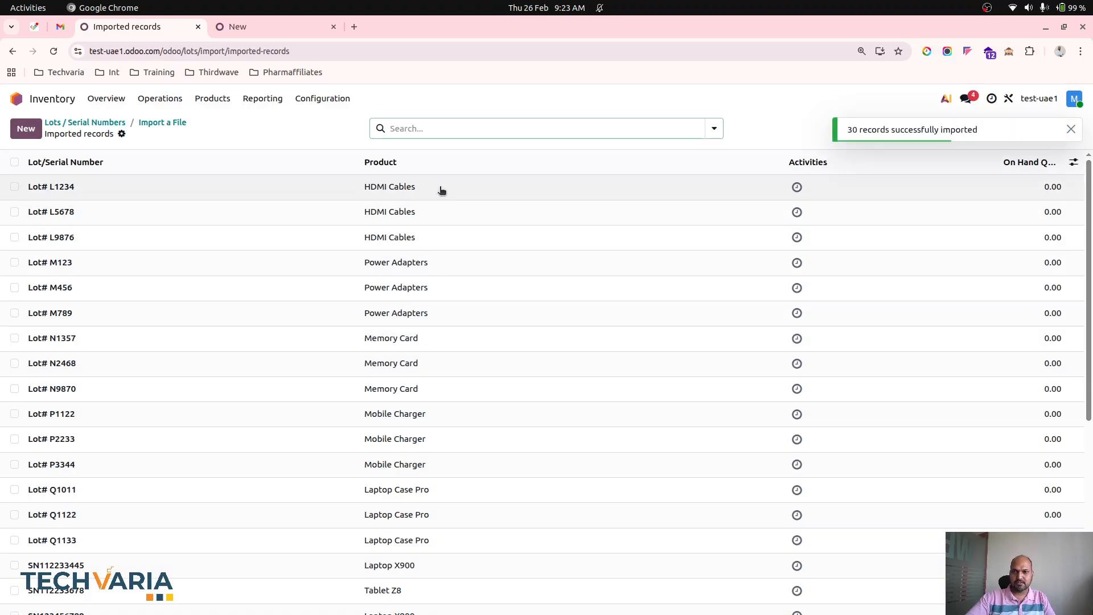
Open the imported Lot# L1234 and compare it with its HDMI Cables row in the LibreOffice Calc workbook
left_click(441, 190)
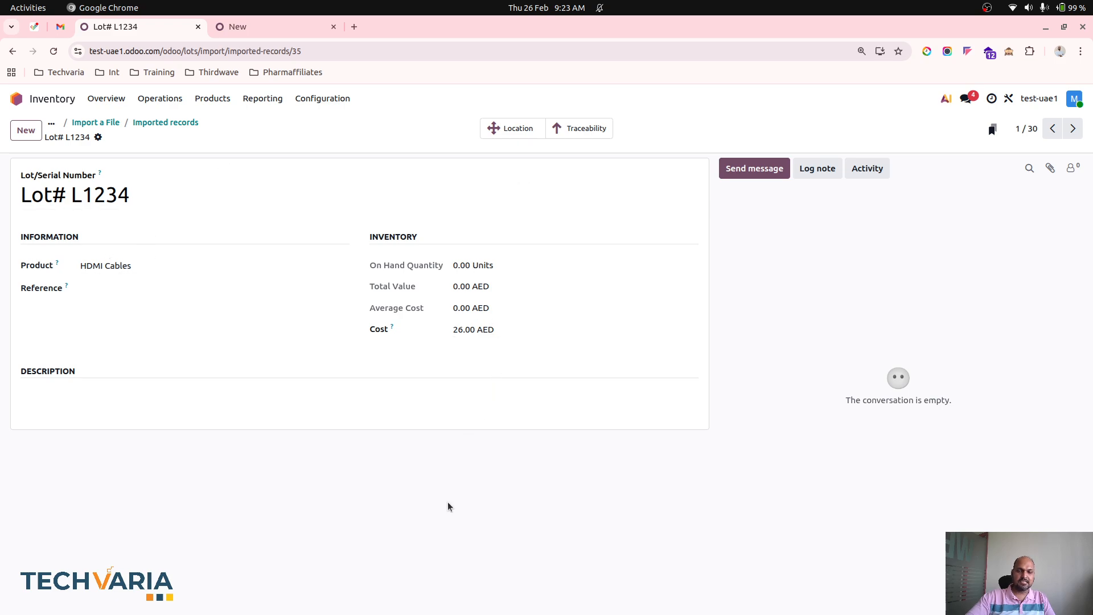
left_click(452, 595)
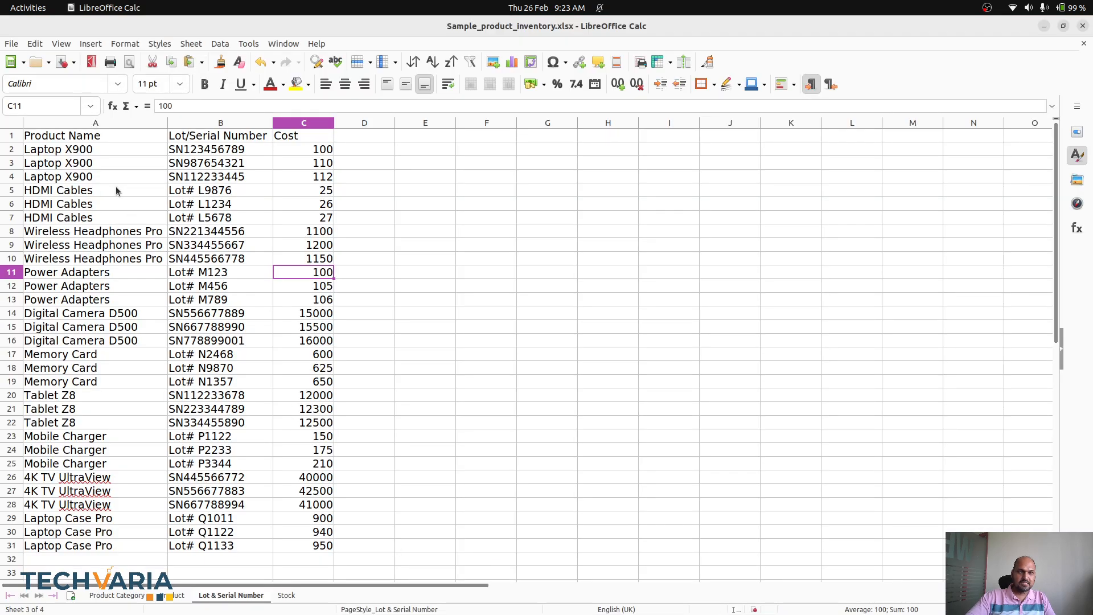
left_click(64, 196)
left_click(227, 206)
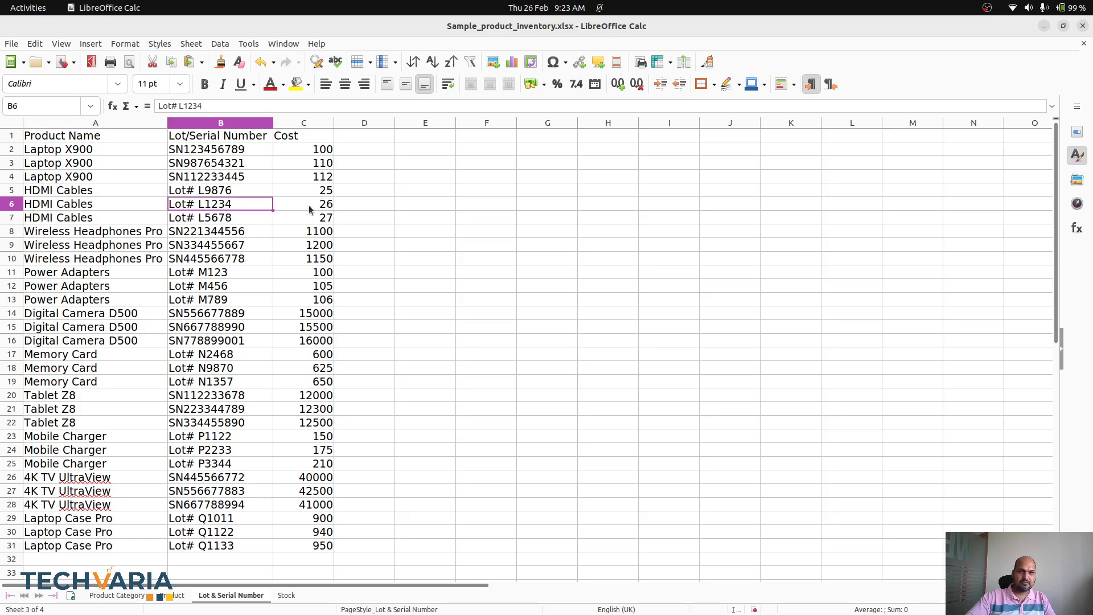
mouse_move(415, 612)
Switch back to Odoo in Chrome, browse to Lot# M123 and compare it with its Power Adapters row in LibreOffice Calc
left_click(377, 604)
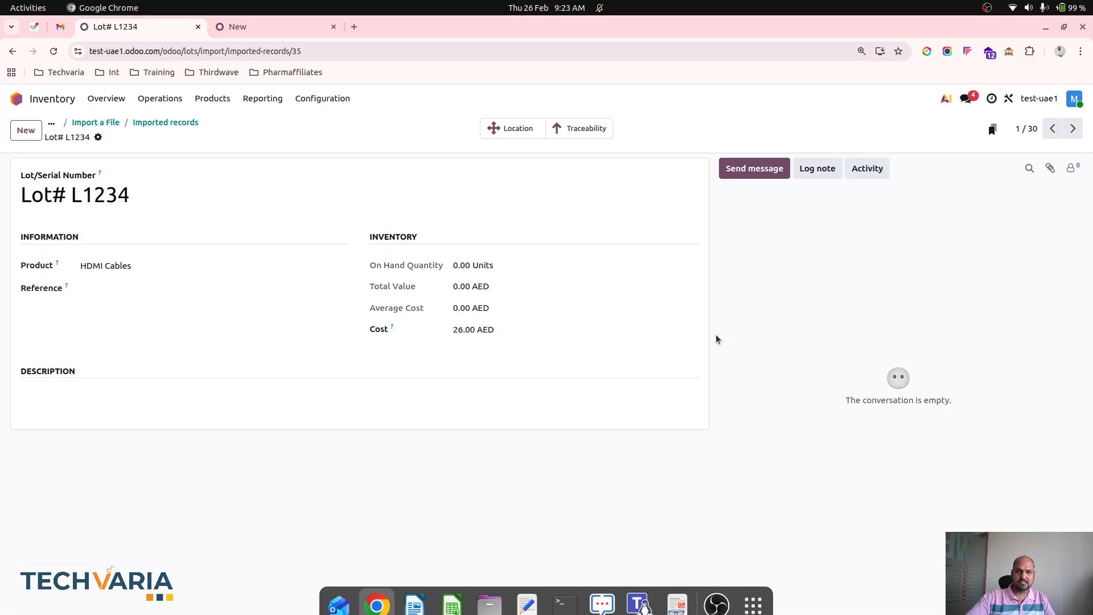
left_click(1074, 129)
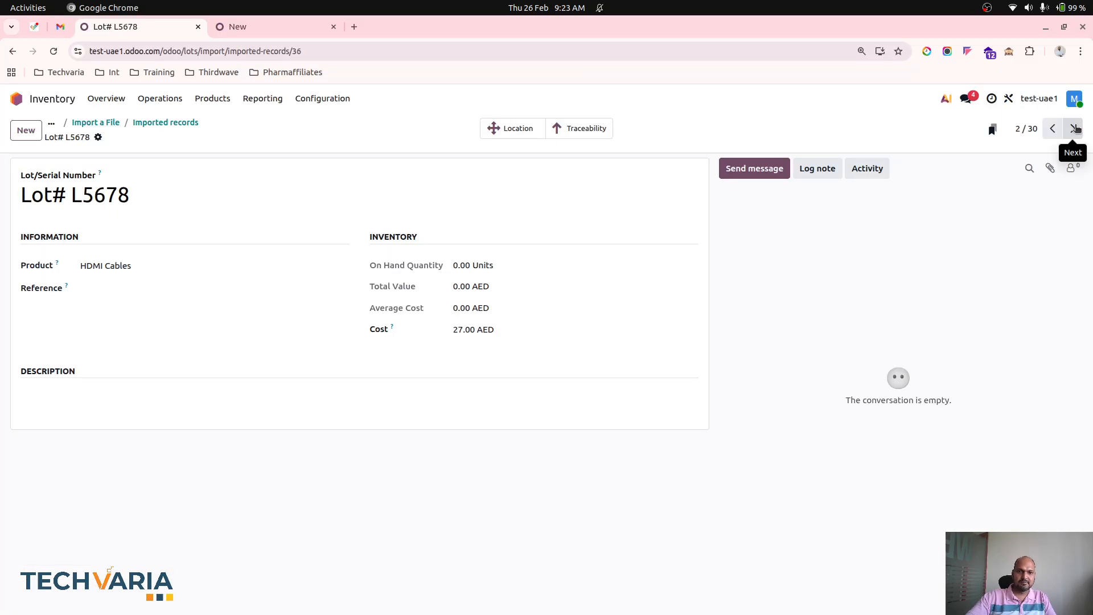
left_click(1074, 129)
left_click(1074, 129)
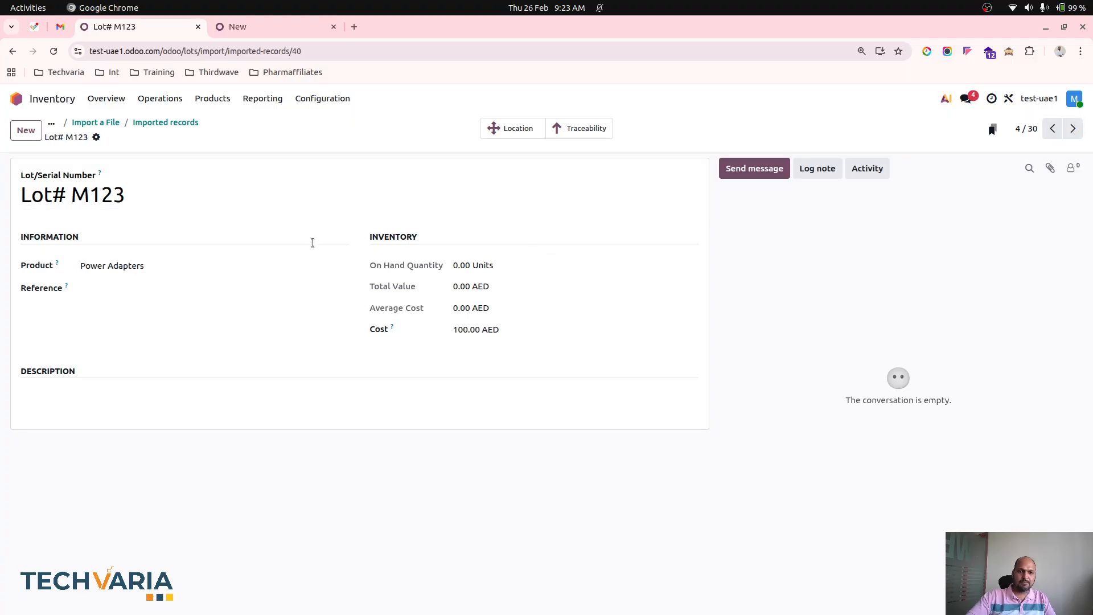
left_click(451, 594)
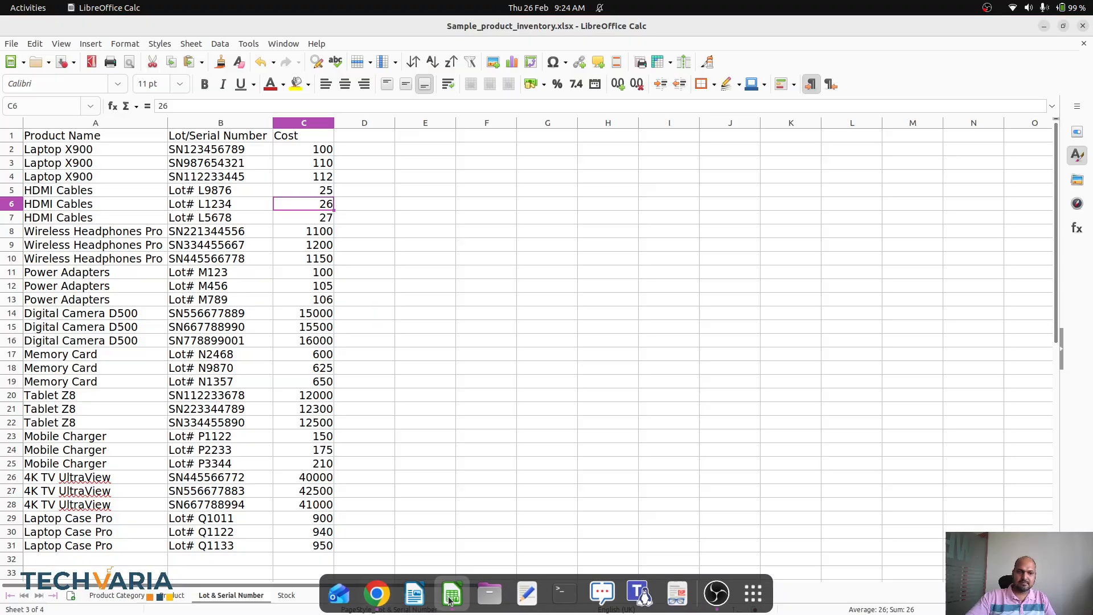
left_click(89, 273)
left_click(237, 275)
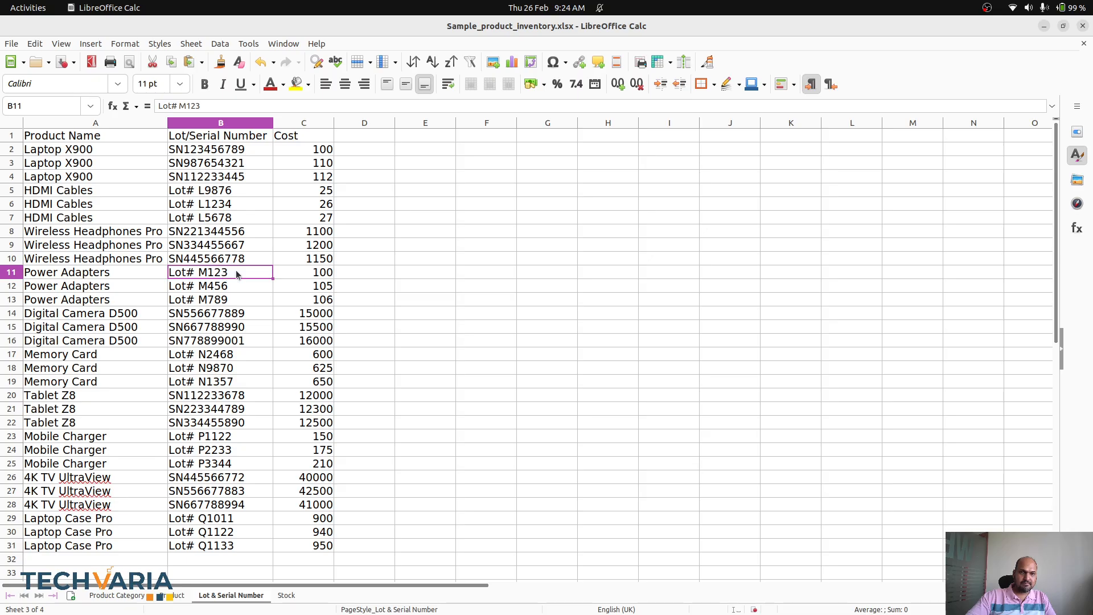
left_click(326, 278)
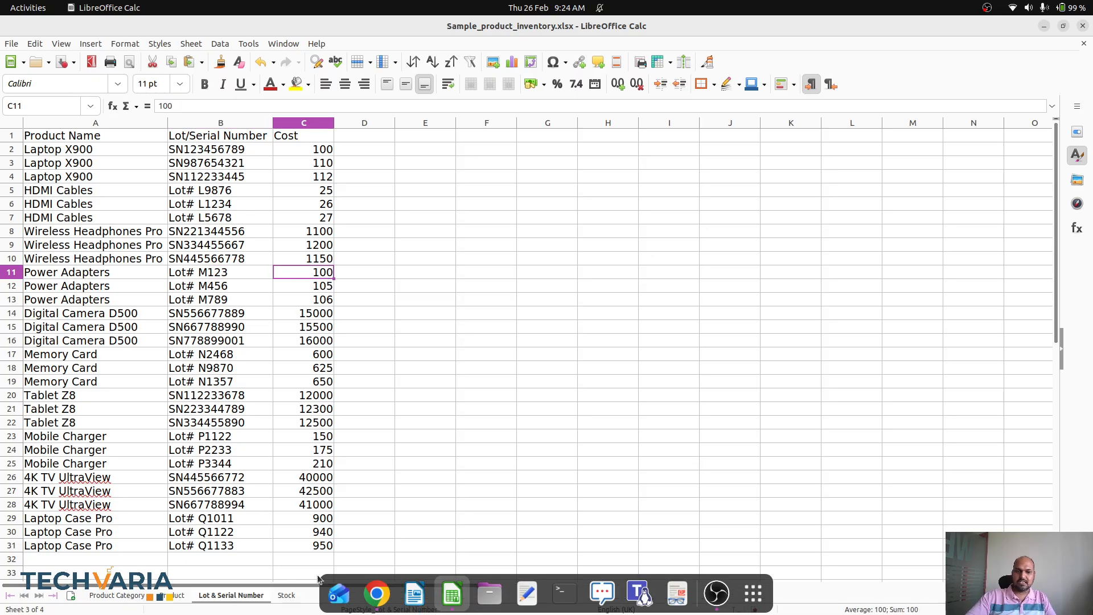
View the workbook's Stock sheet and check the serial number and counted quantity in the first Laptop X900 row
left_click(285, 599)
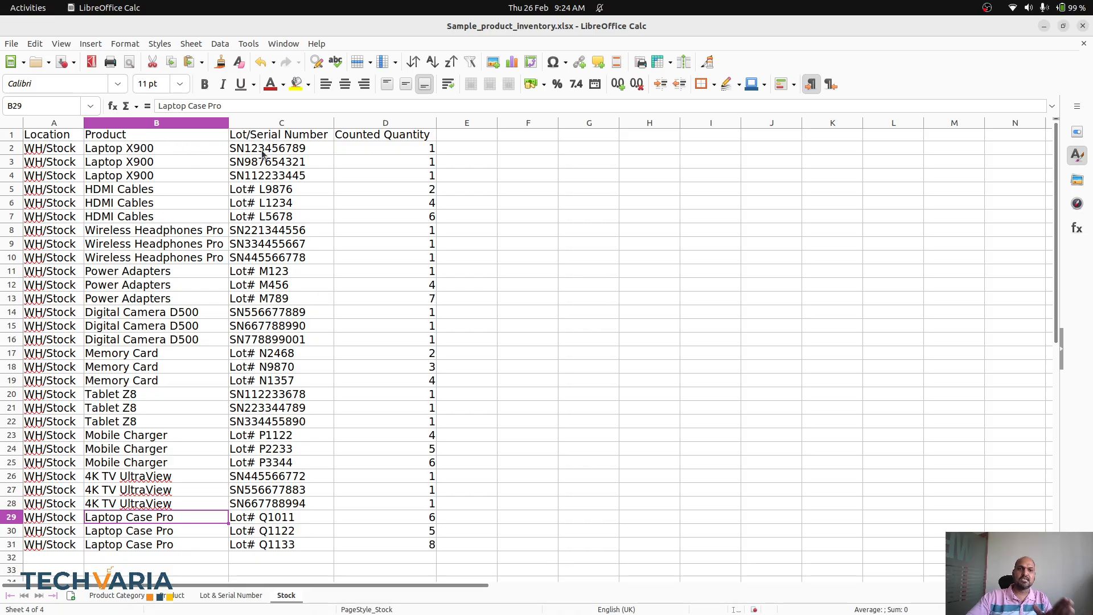
left_click(263, 149)
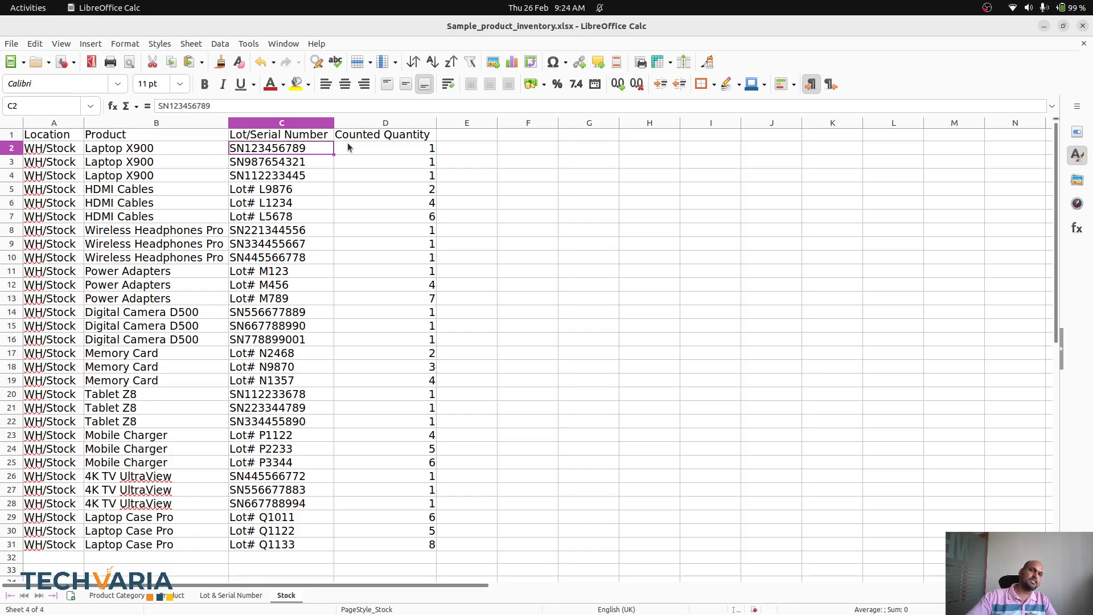
left_click(378, 155)
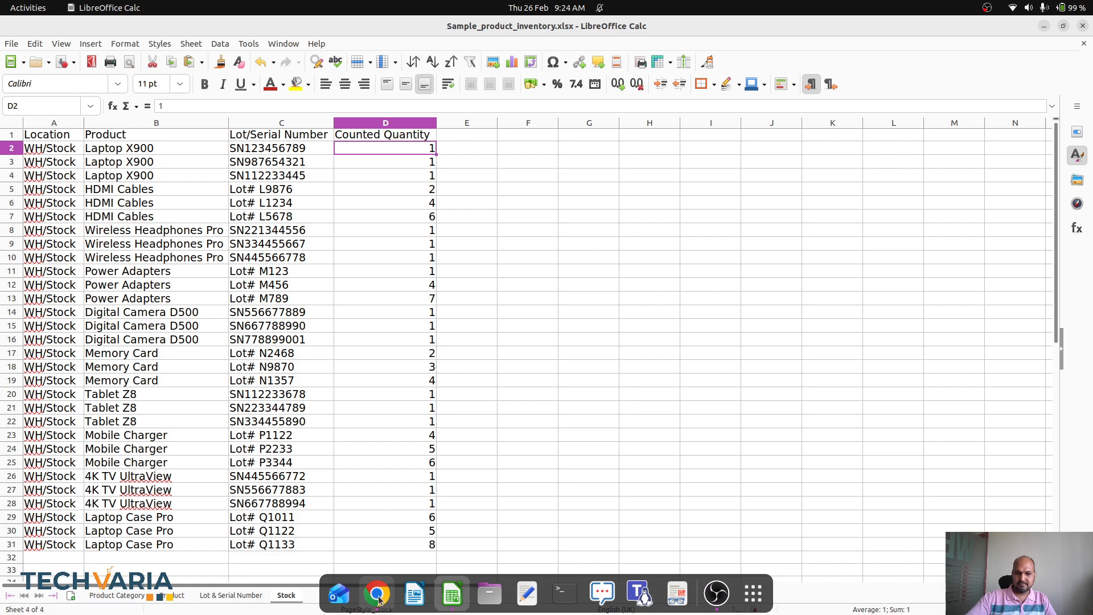
Switch to Odoo in Chrome and open the record import page for Physical Inventory
left_click(376, 594)
left_click(161, 99)
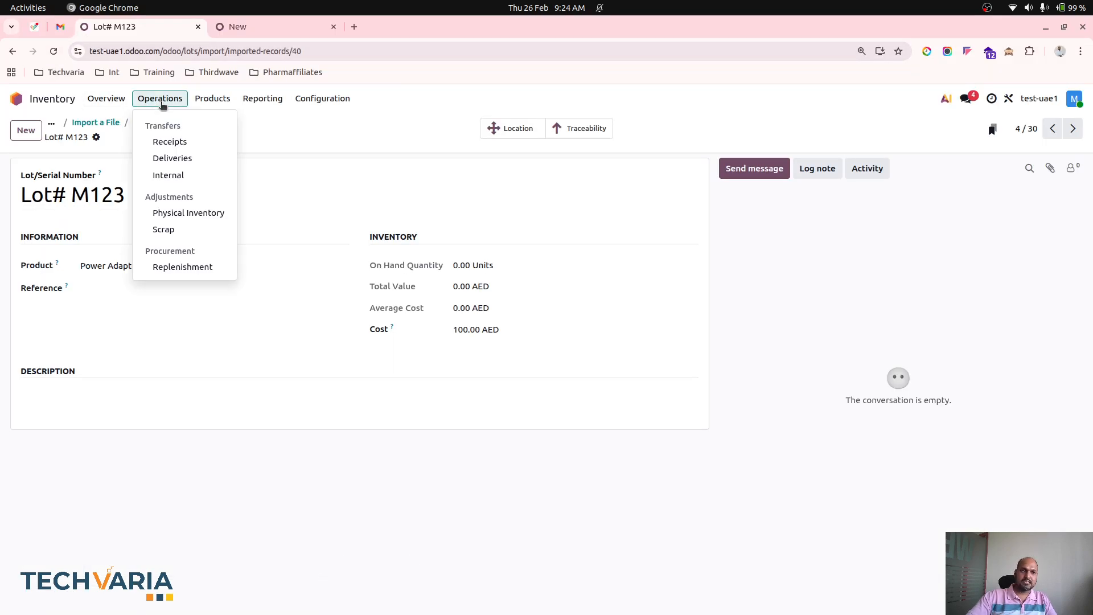
left_click(190, 213)
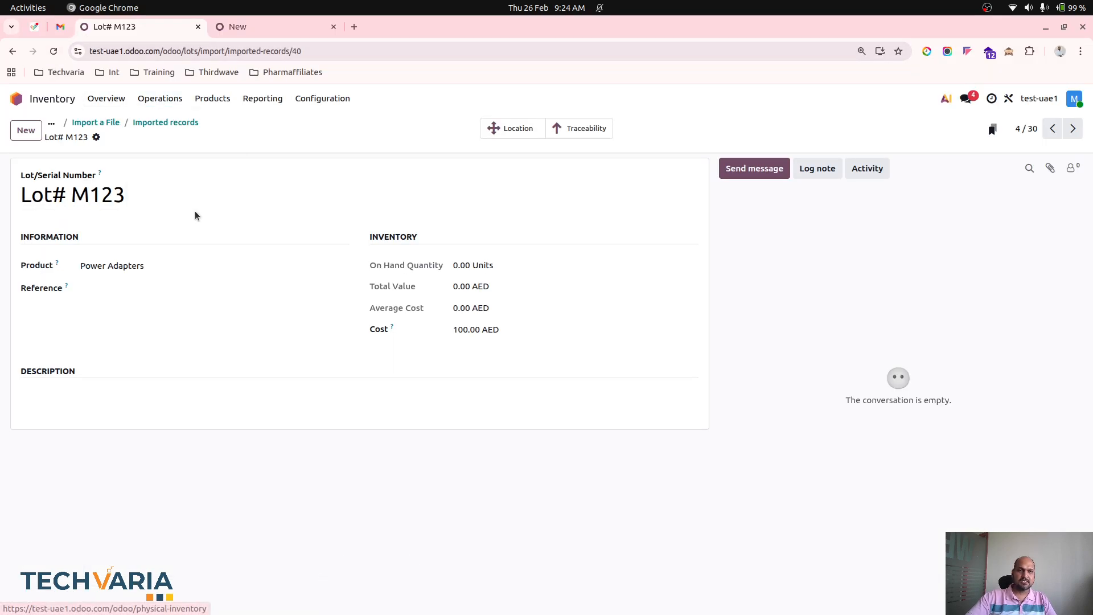
left_click(191, 129)
left_click(221, 151)
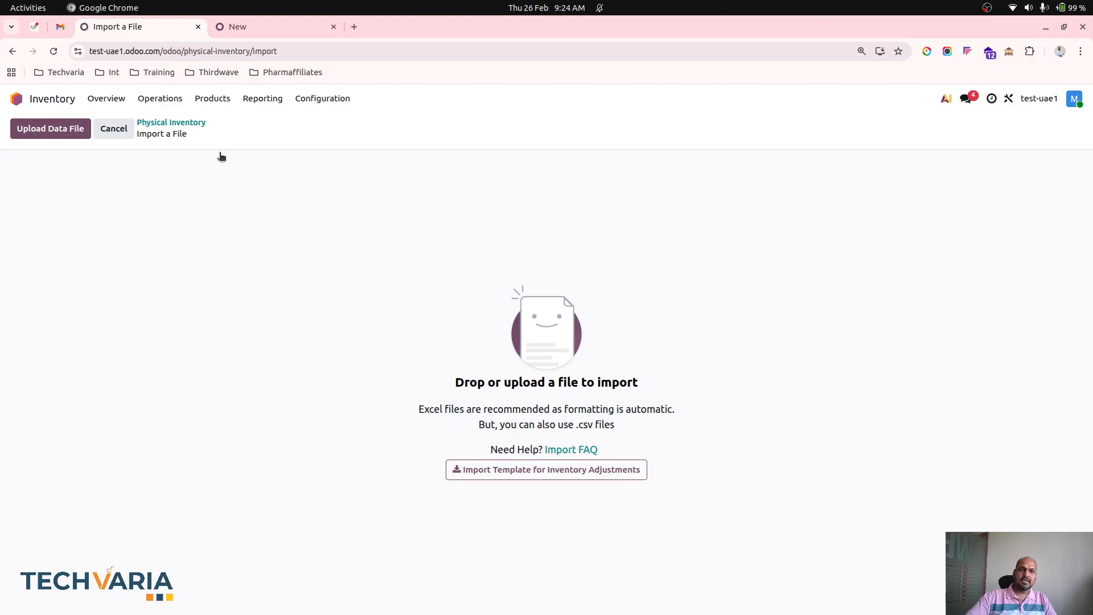
Upload Sample_product_inventory.xlsx for the inventory adjustment and choose its Stock sheet as the data to import
left_click(50, 129)
double_click(414, 139)
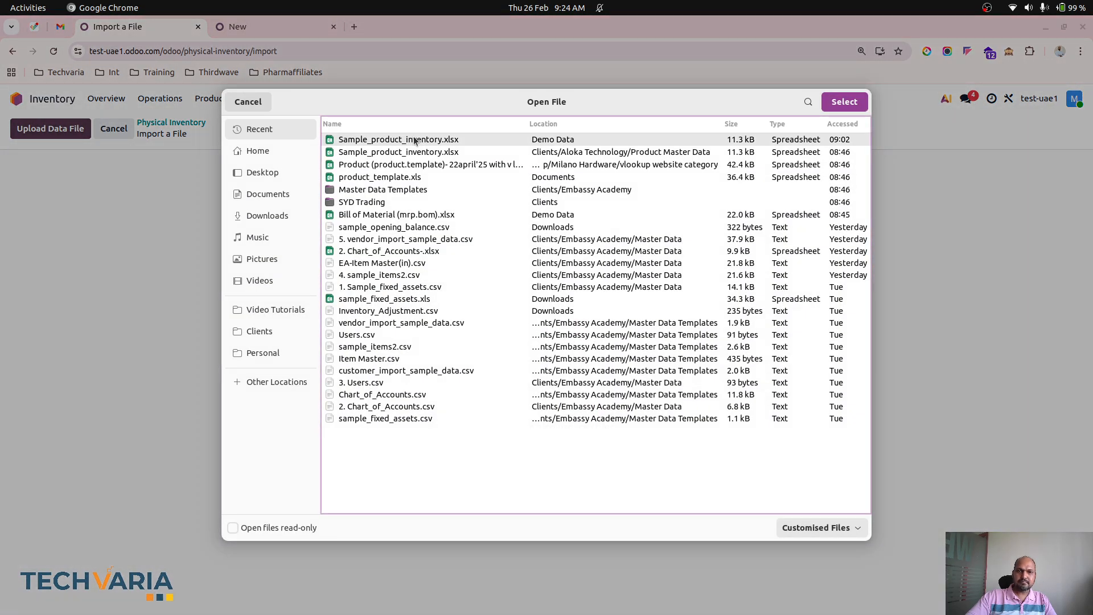
left_click(142, 212)
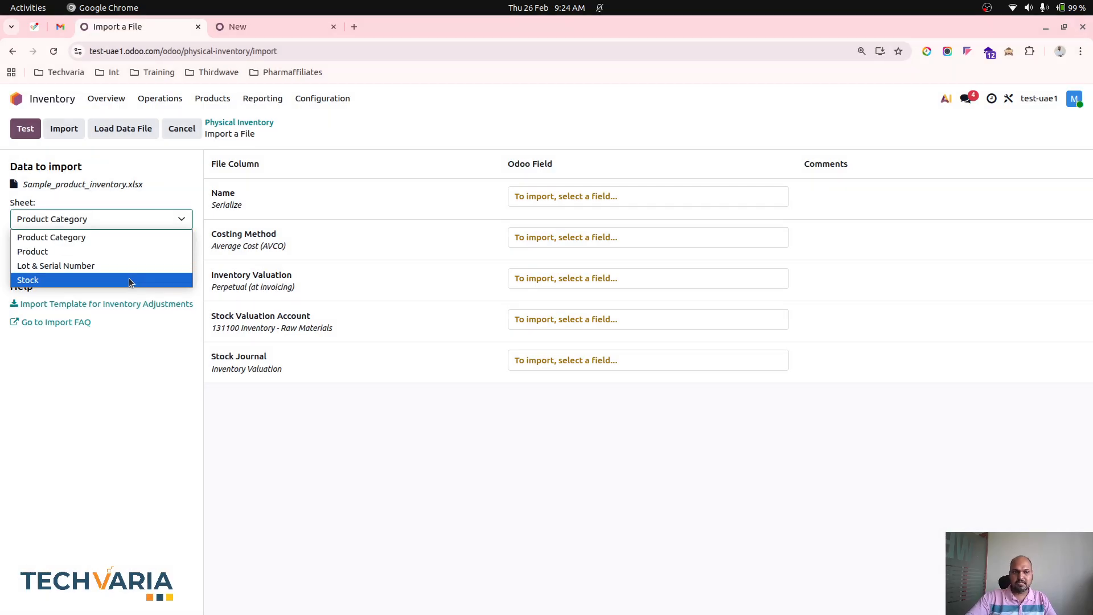
left_click(129, 279)
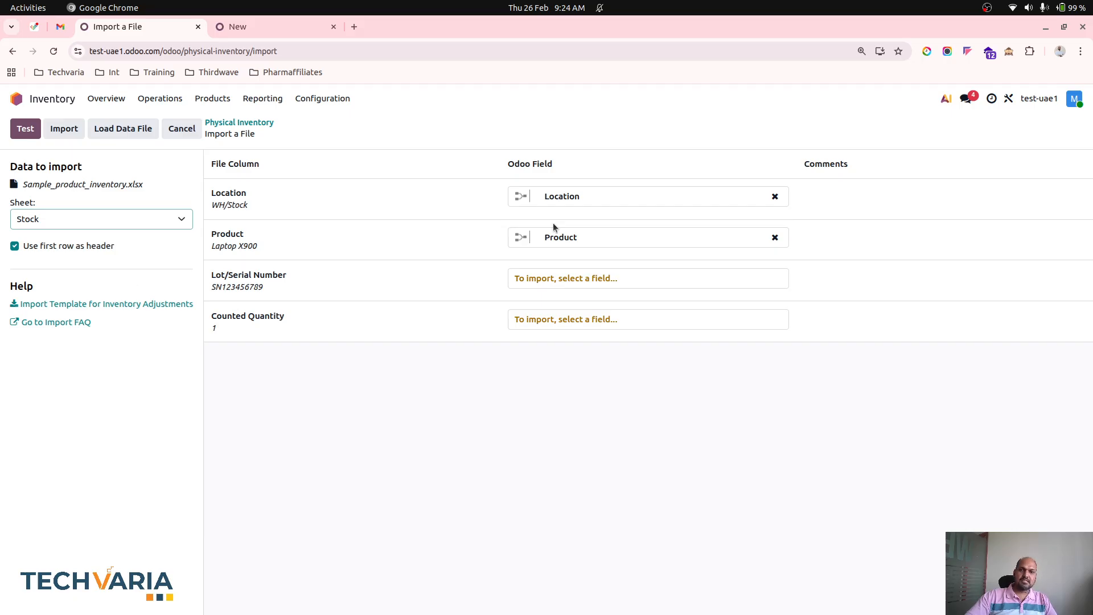
Map the file's Lot/Serial Number column to the Lot/Serial Number field and its Counted Quantity column to Counted
left_click(614, 278)
type("lot")
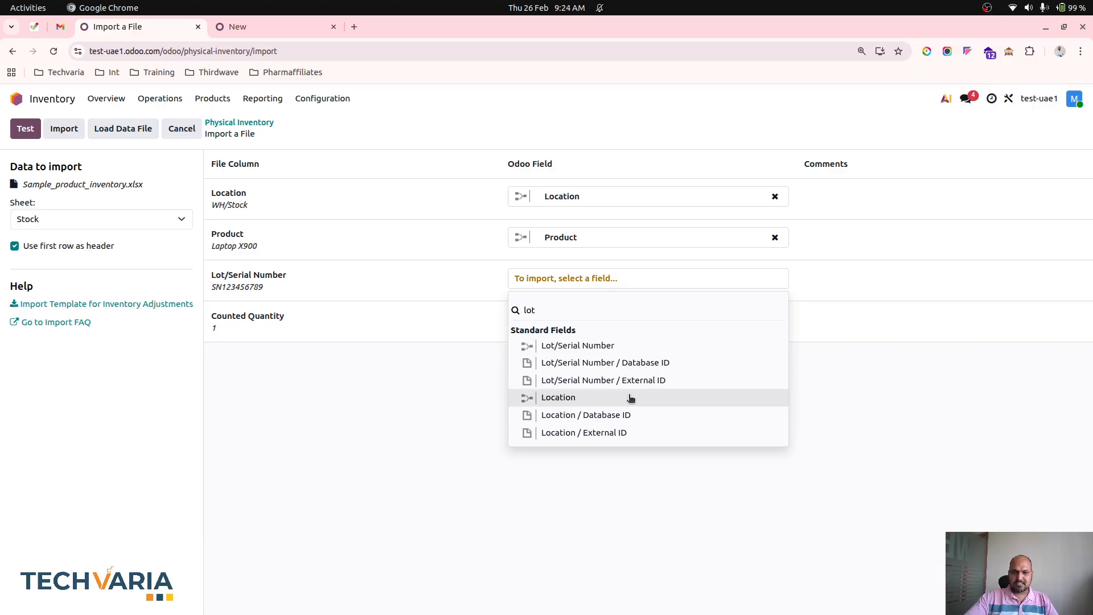
left_click(640, 350)
left_click(615, 327)
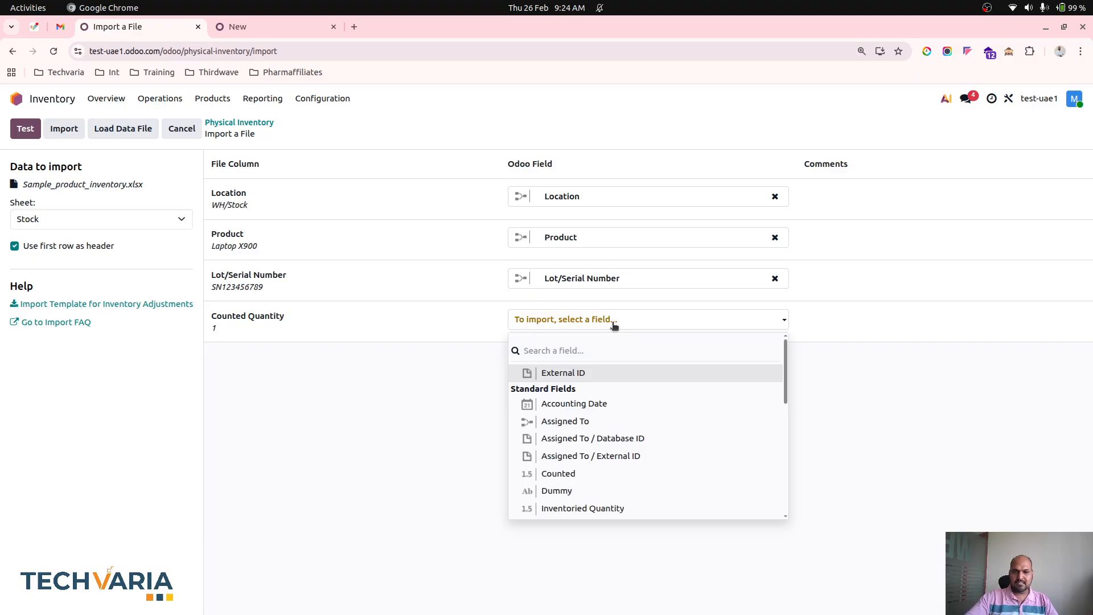
type("cou")
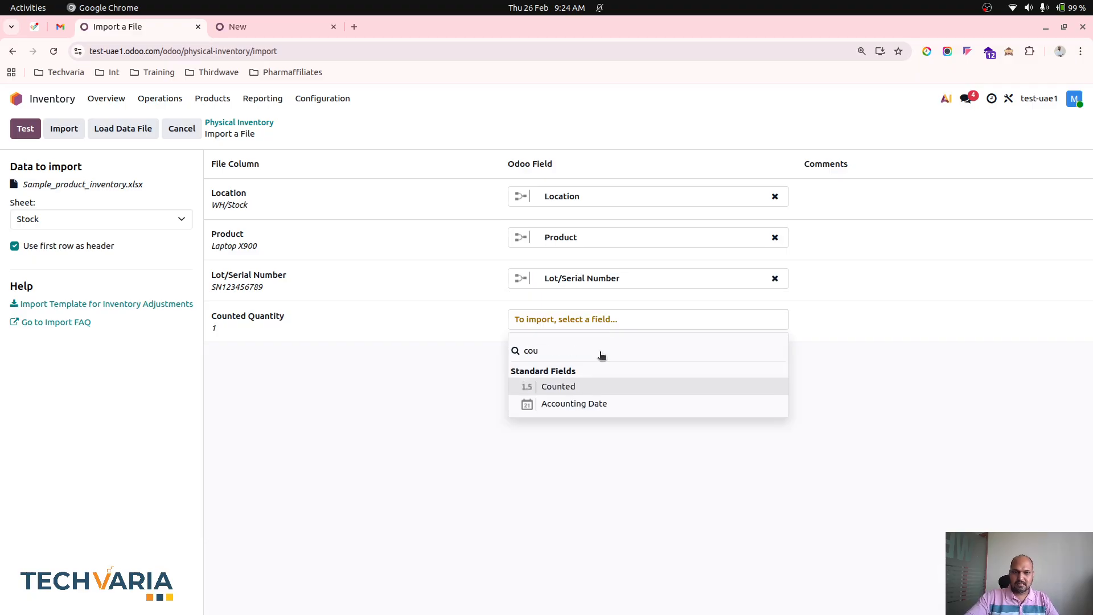
left_click(598, 386)
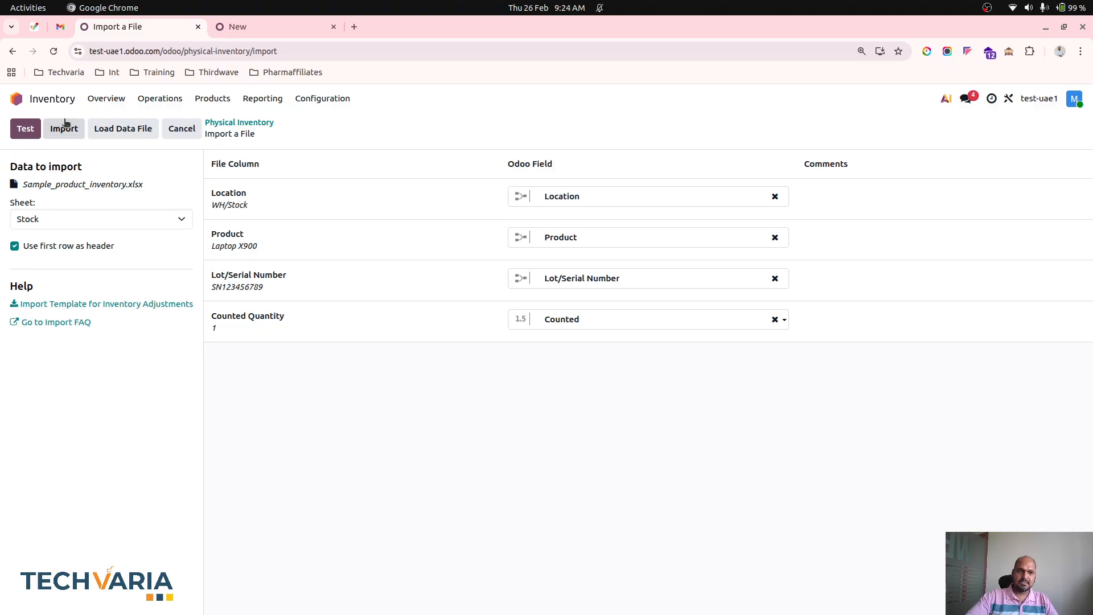
Test and import the Stock sheet's data, and look through the list of imported inventory records
left_click(28, 132)
left_click(31, 128)
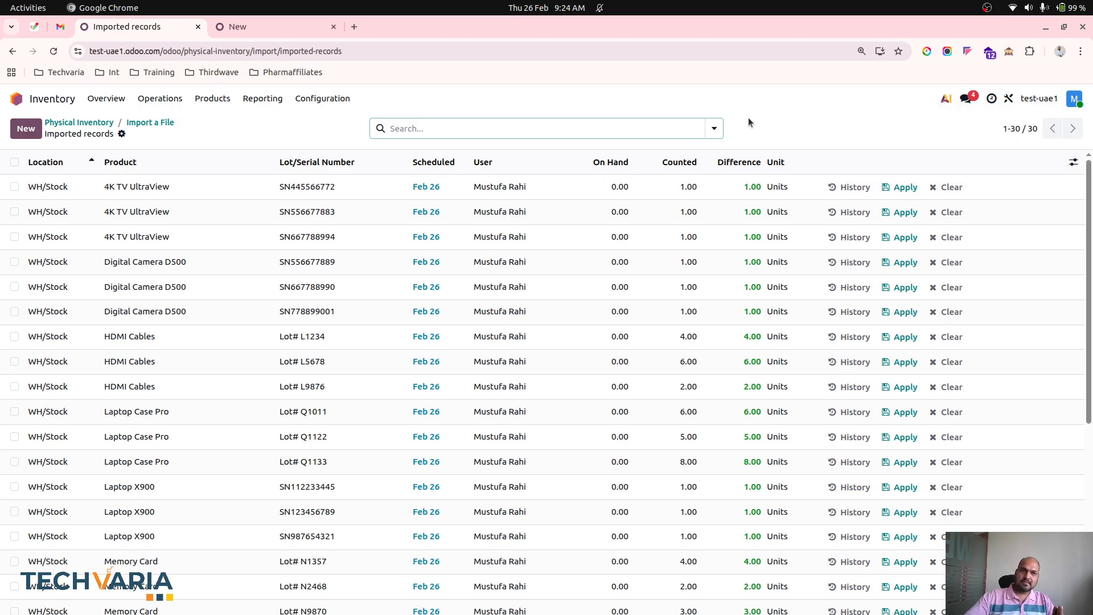
scroll(724, 275, "down", 5)
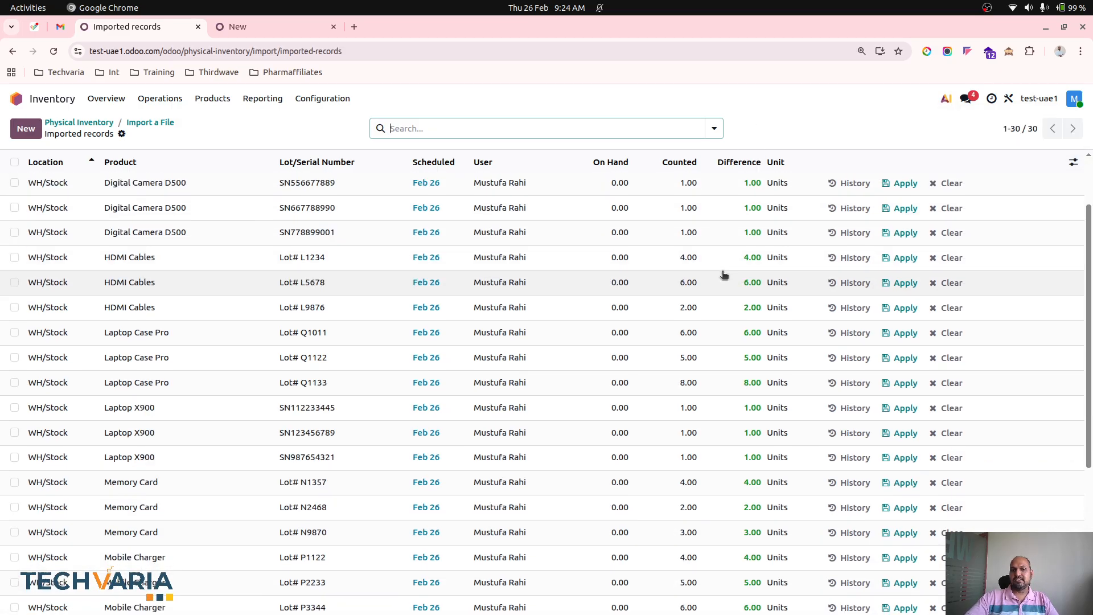
scroll(723, 275, "up", 5)
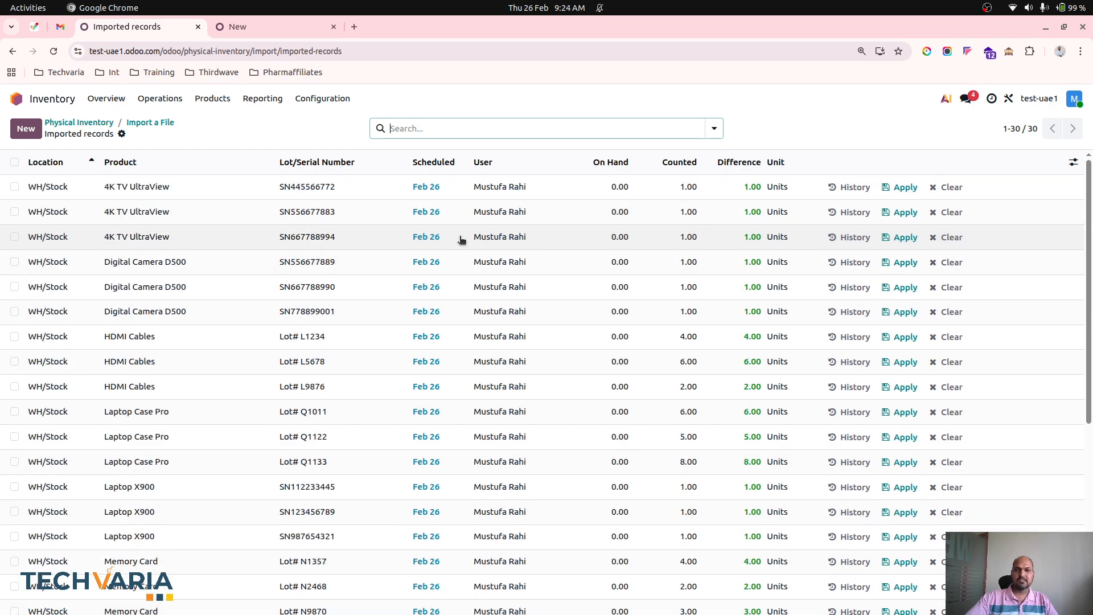
Apply all imported counts with inventory reason "Physical Inventory - Opening Balance" and accounting date Feb 26, updating the quantities
left_click(15, 161)
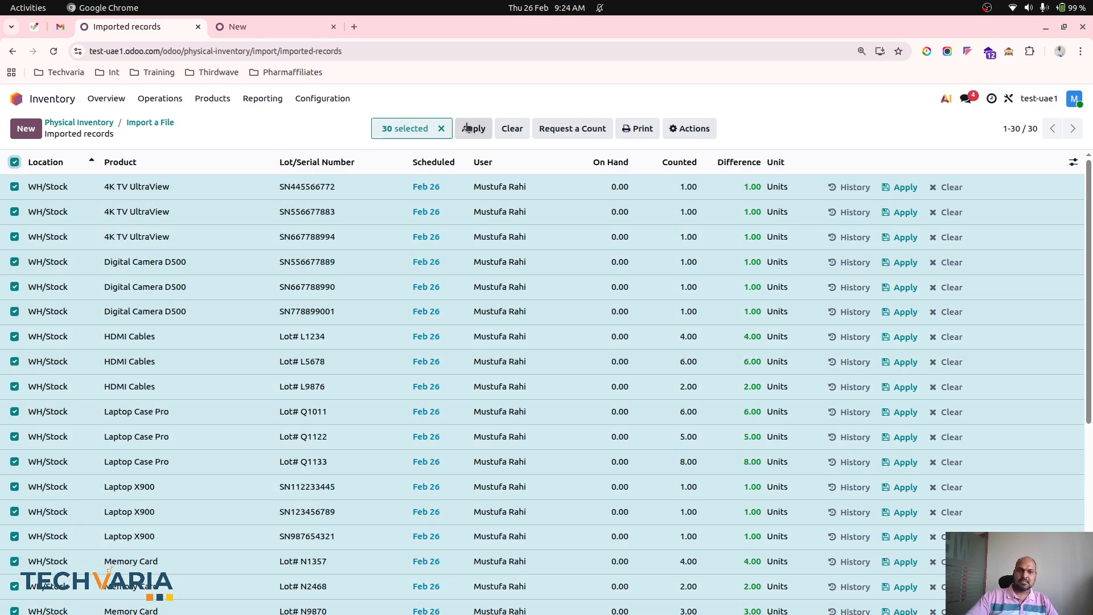
left_click(472, 128)
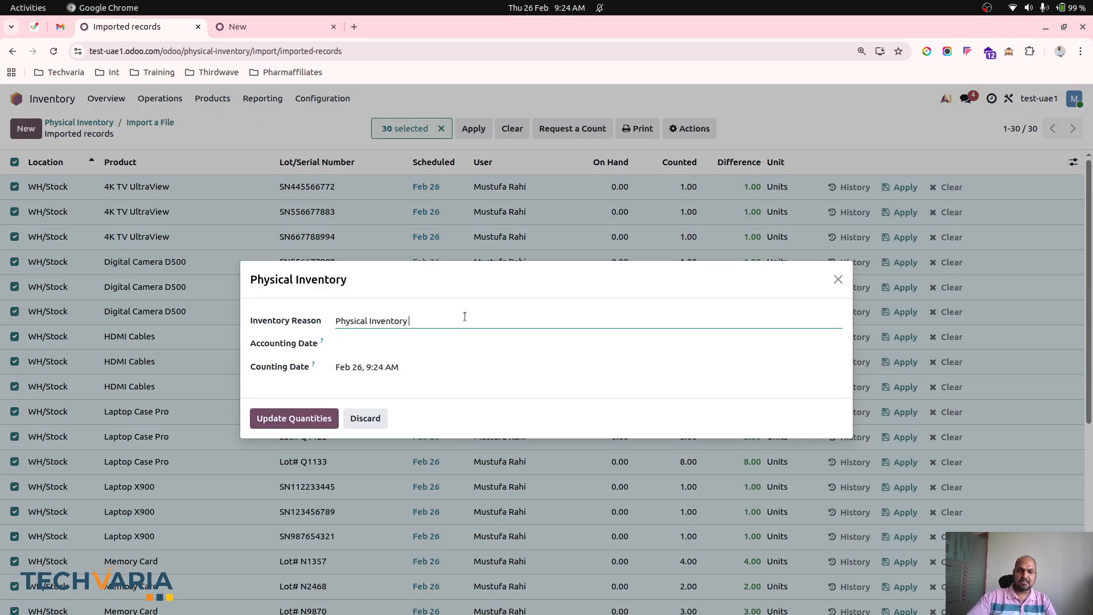
type("- Op")
type("enin")
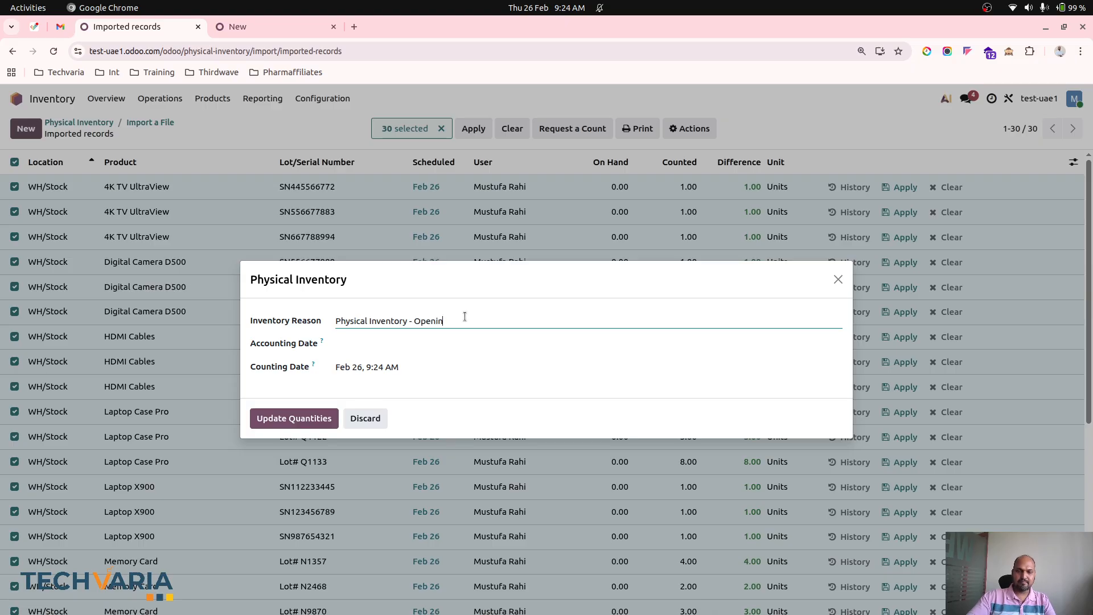
type("g Balance")
left_click(447, 343)
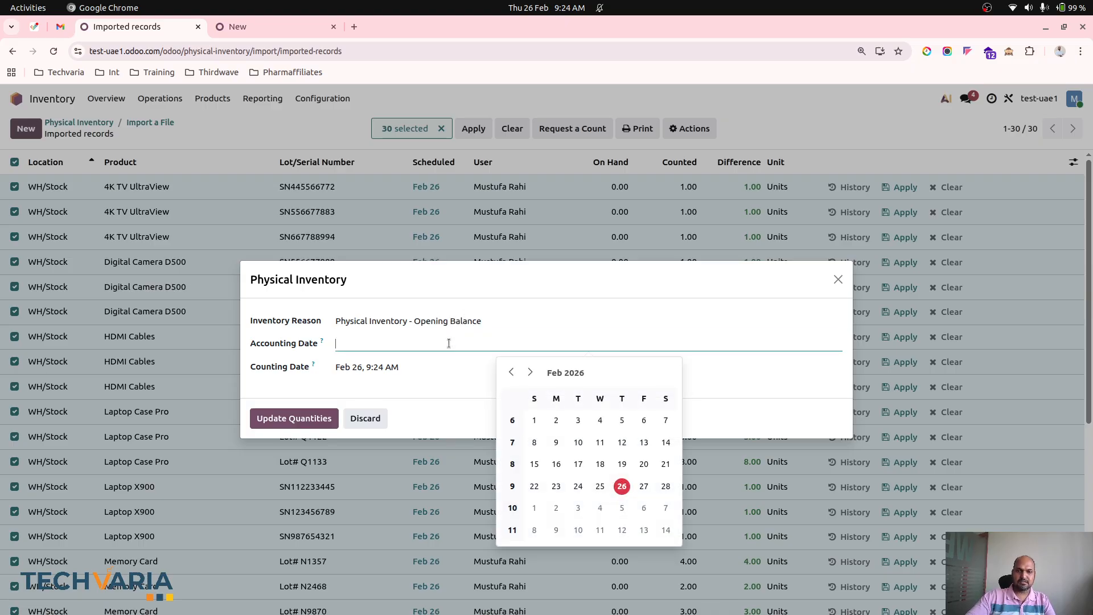
left_click(621, 484)
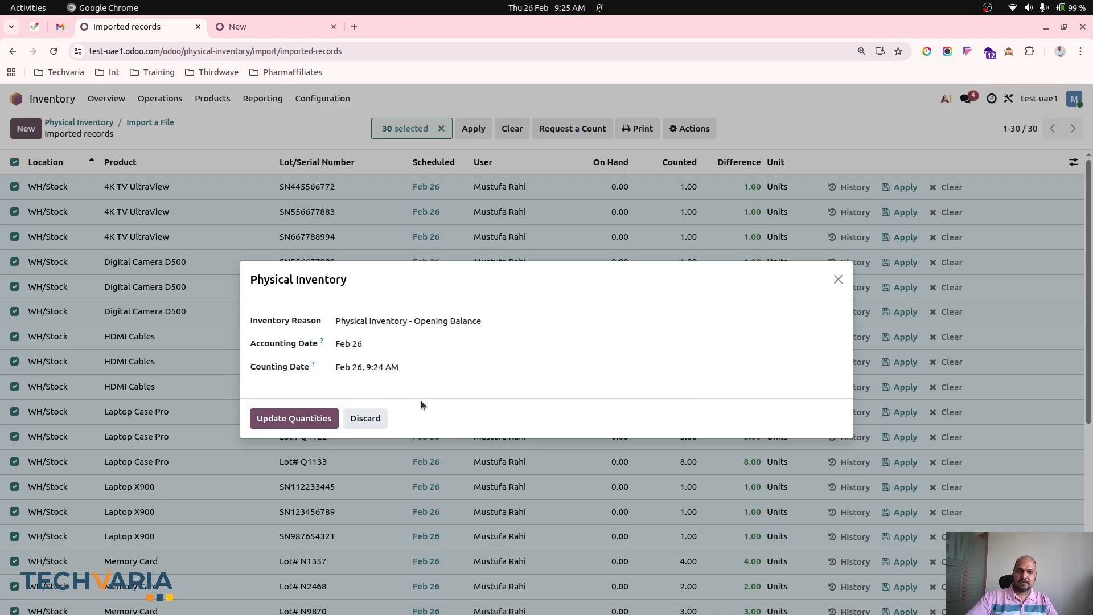
left_click(288, 419)
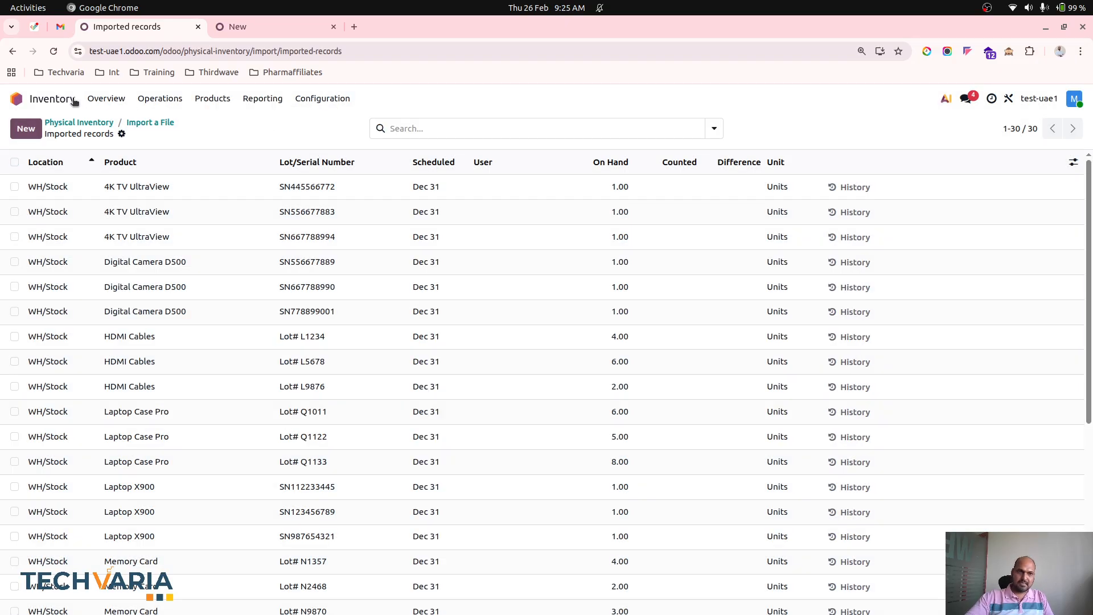
Open the Balance Sheet report in the Accounting app and expand Current Assets to check the inventory account
left_click(17, 99)
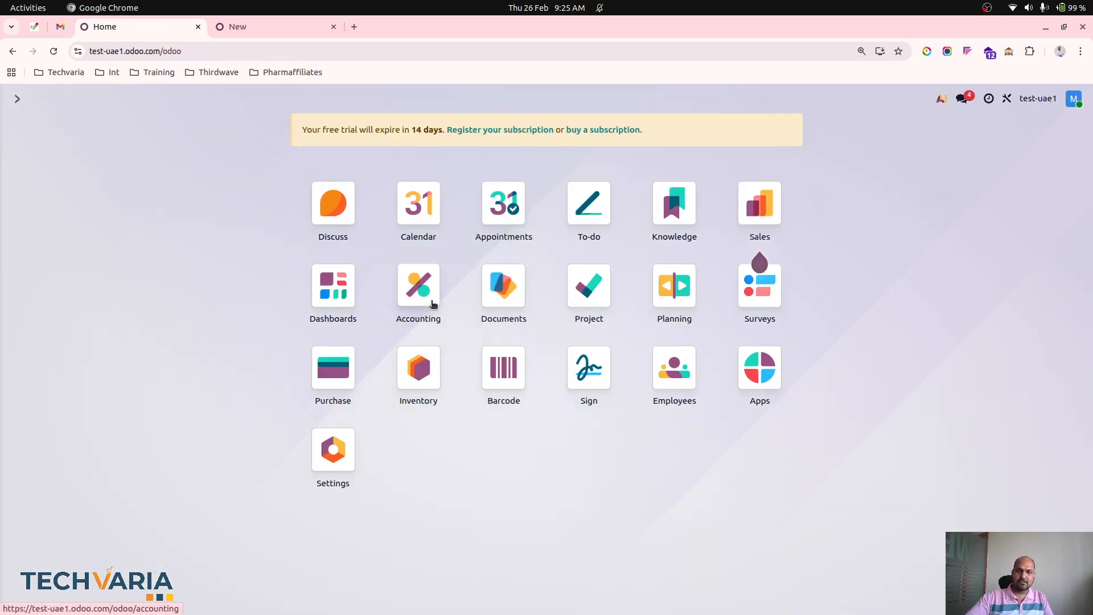
left_click(433, 304)
left_click(368, 98)
left_click(371, 140)
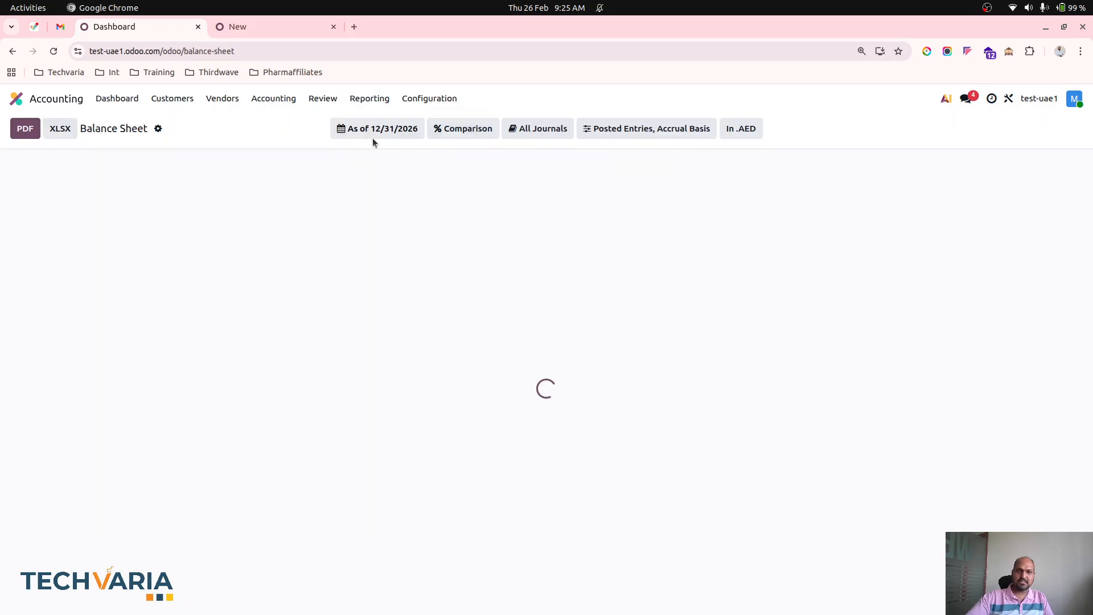
left_click(320, 308)
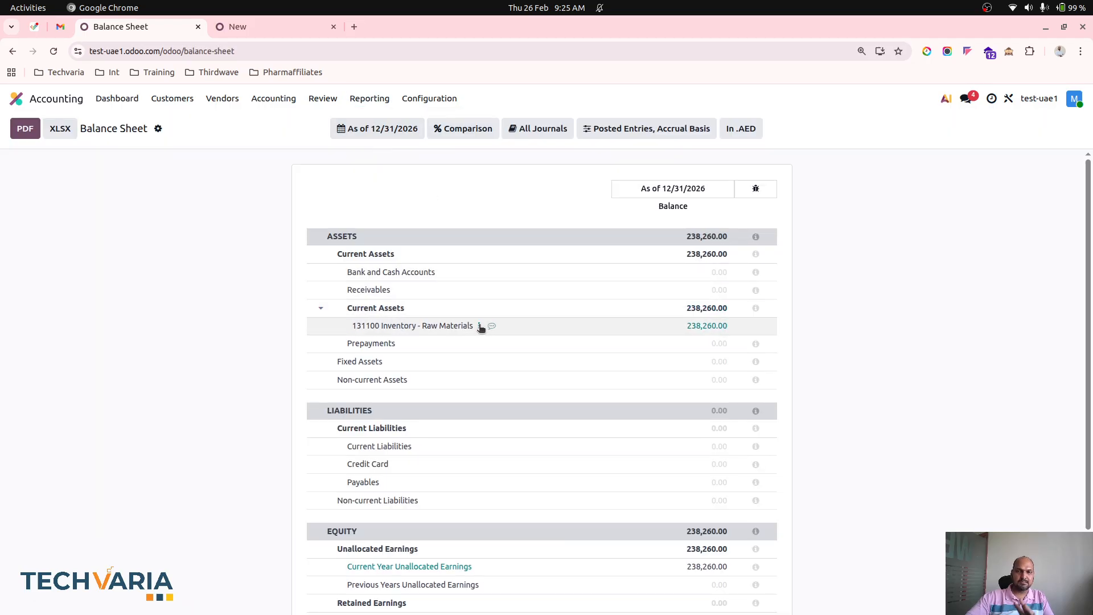
Open the Profit and Loss report, expand Costs of Revenue, view the Inventory Adjustment account's journal items and return to the report
left_click(330, 103)
mouse_move(369, 101)
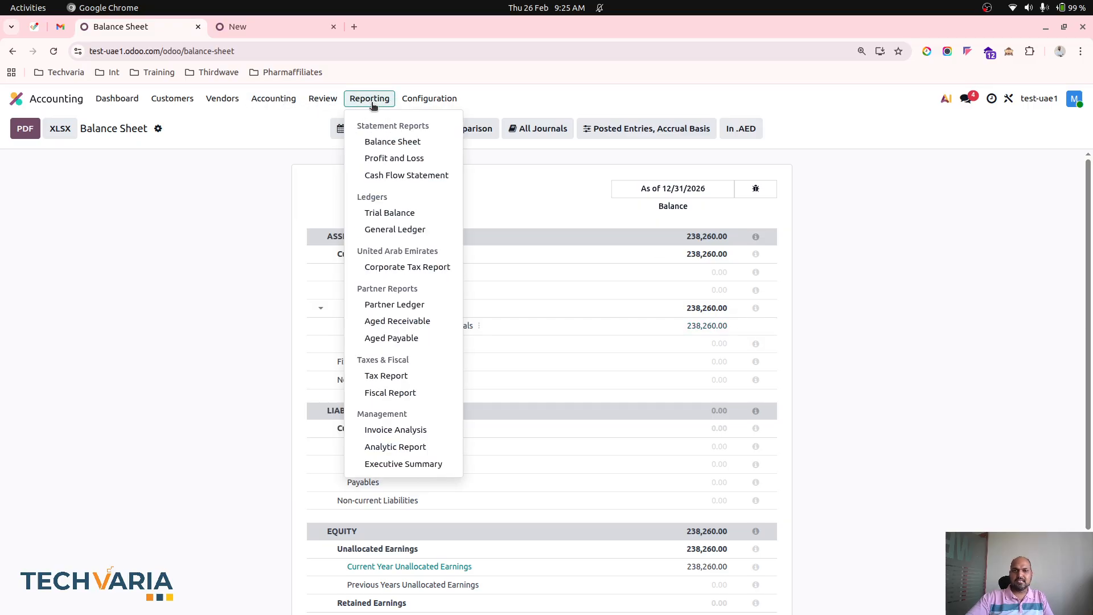
left_click(390, 159)
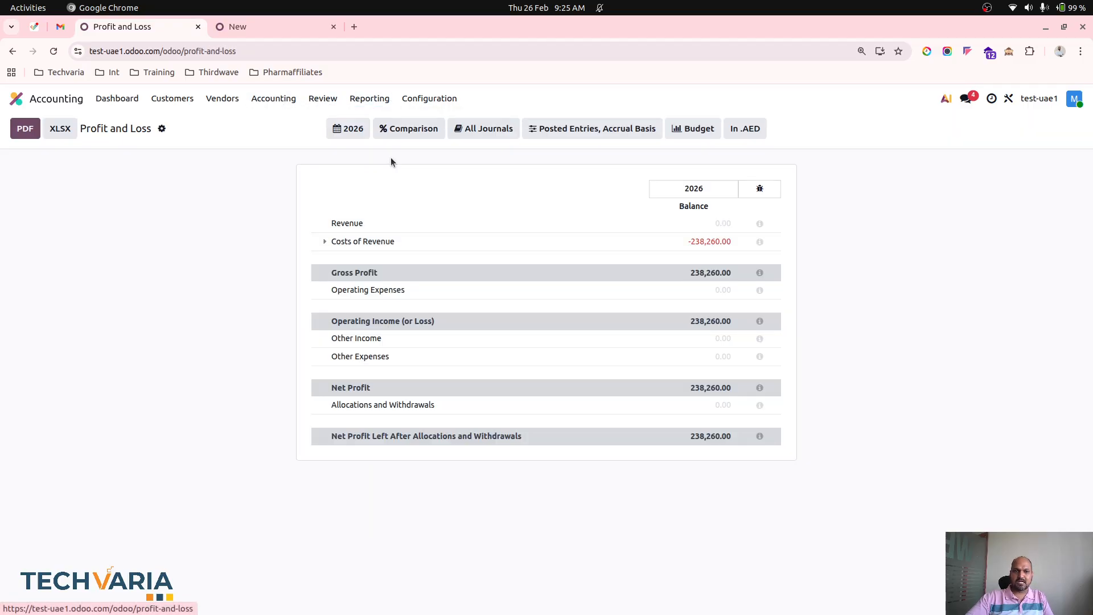
left_click(350, 242)
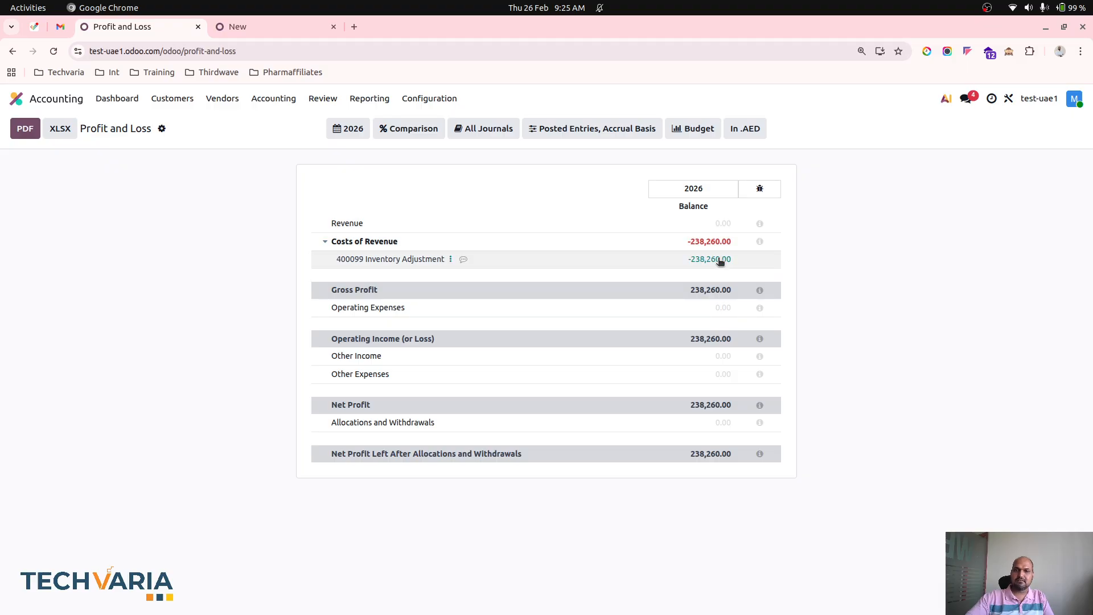
left_click(695, 260)
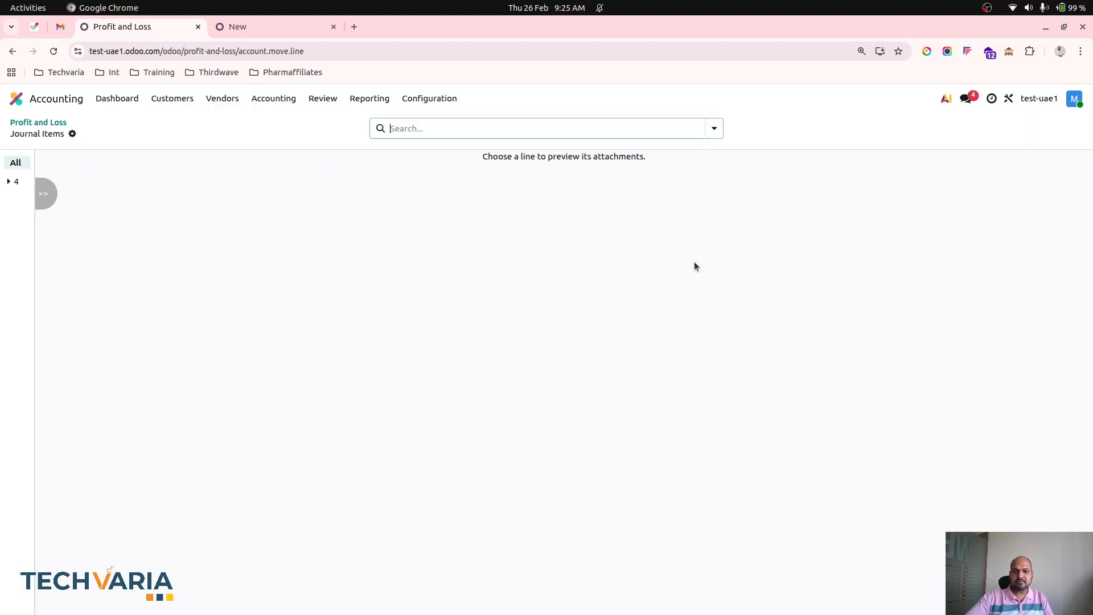
left_click(43, 123)
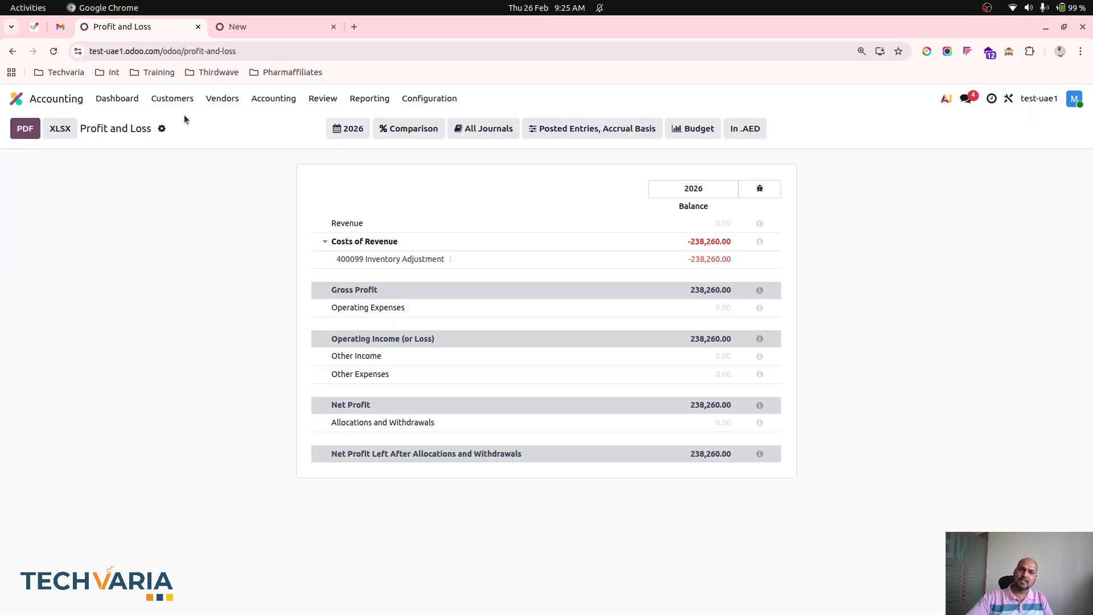
Open the 4K TV UltraView product in the Inventory app and view its lot/serial numbers
left_click(56, 105)
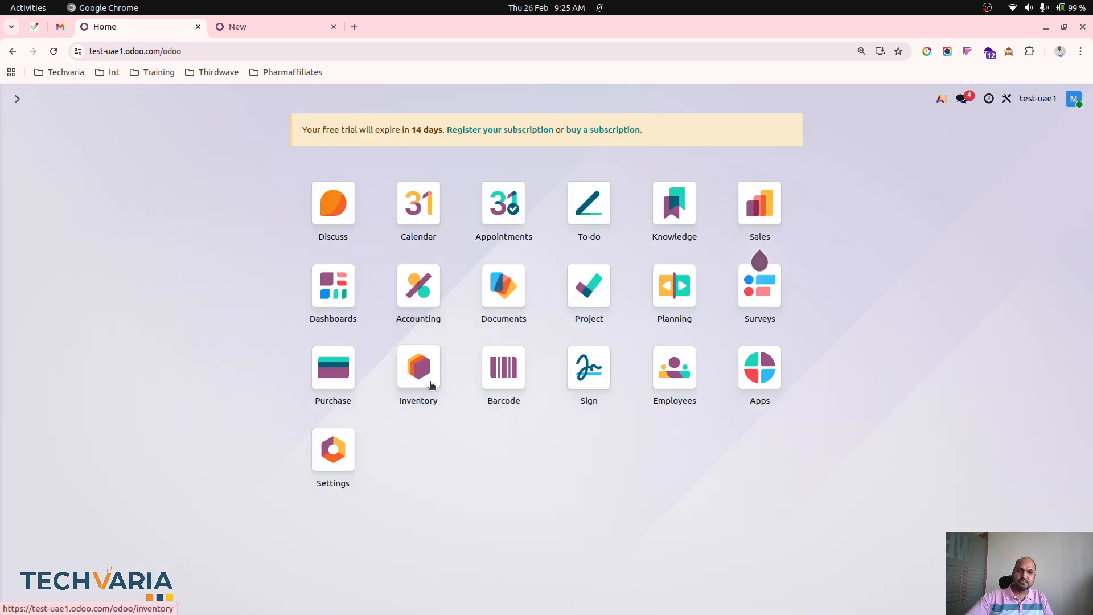
left_click(431, 385)
left_click(203, 100)
left_click(214, 118)
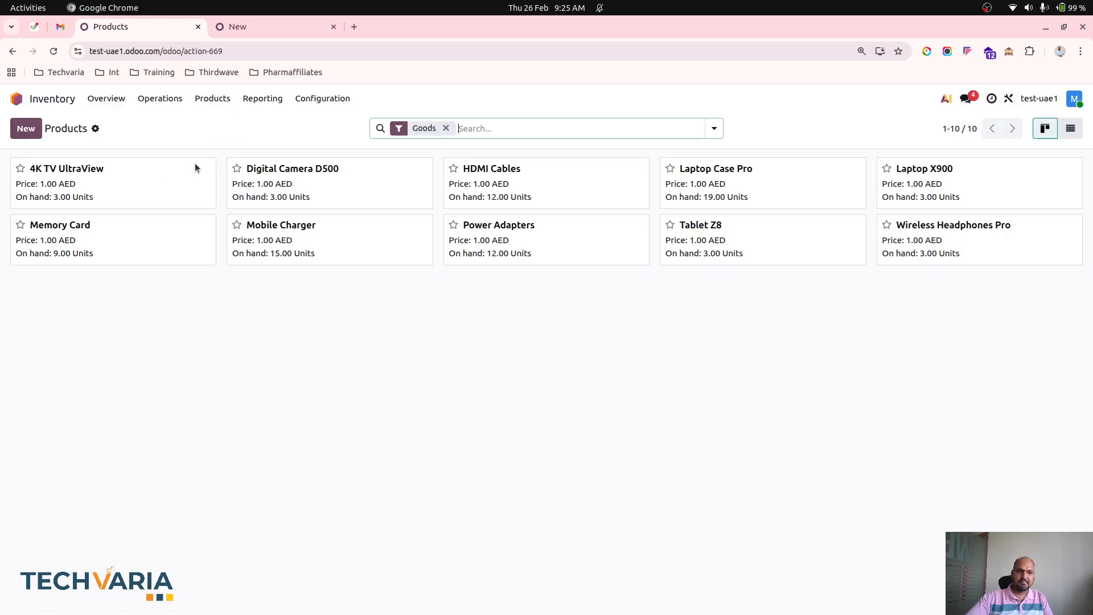
left_click(157, 177)
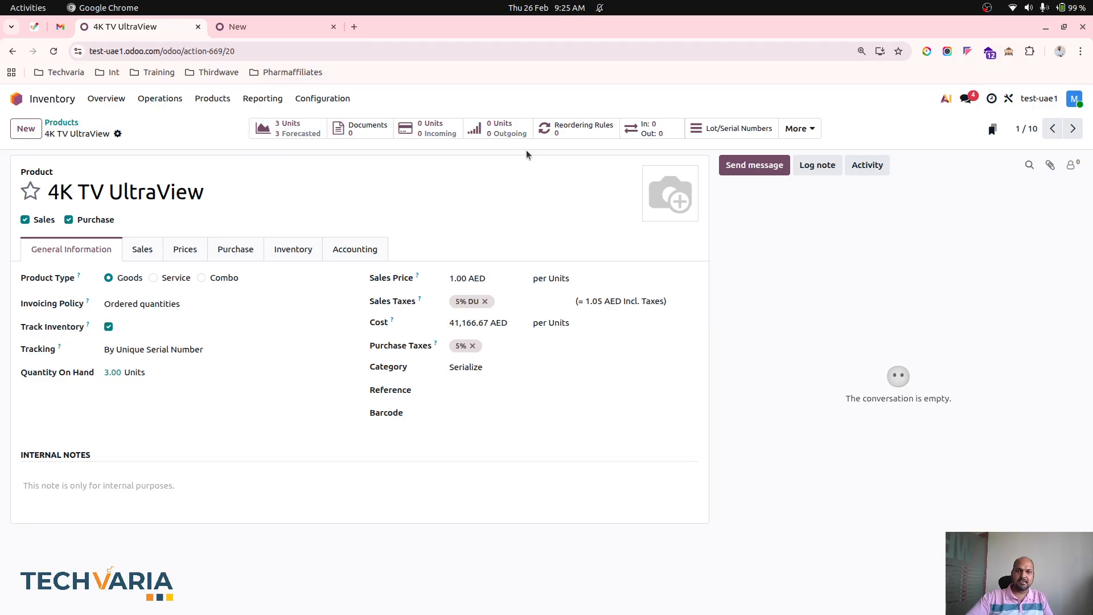
left_click(731, 129)
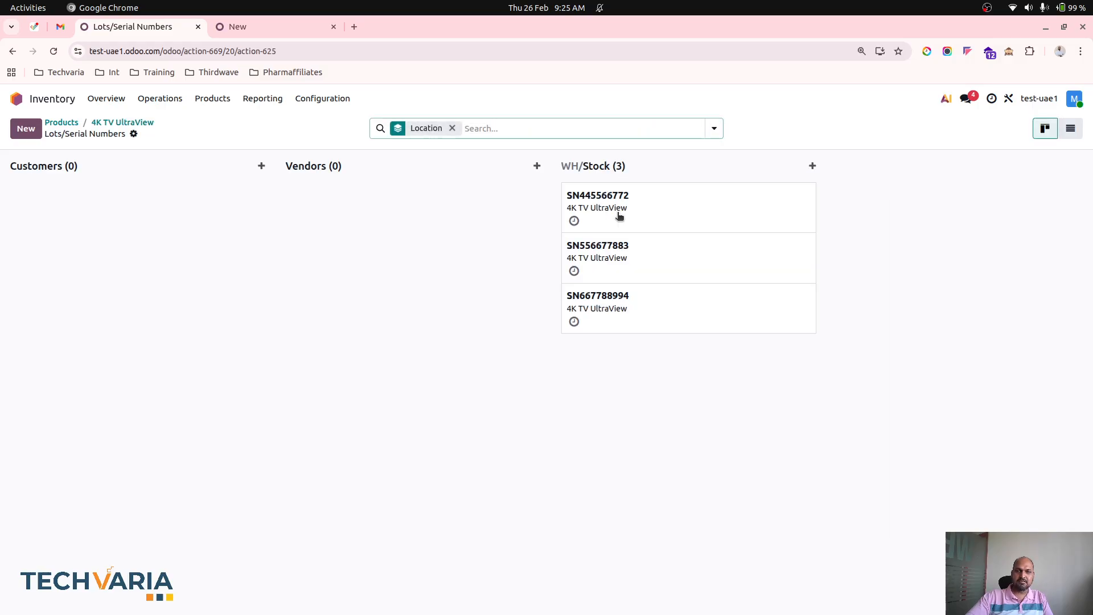
Switch to LibreOffice Calc, find the first 4K TV UltraView row in the Stock sheet, and return to Odoo in Chrome
left_click(463, 593)
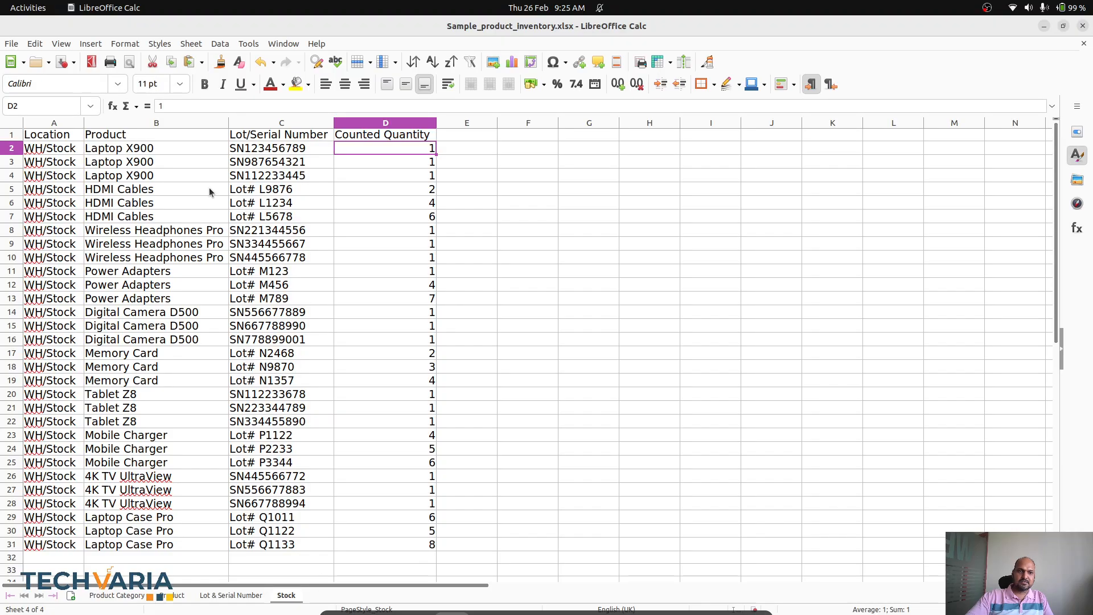
left_click(134, 477)
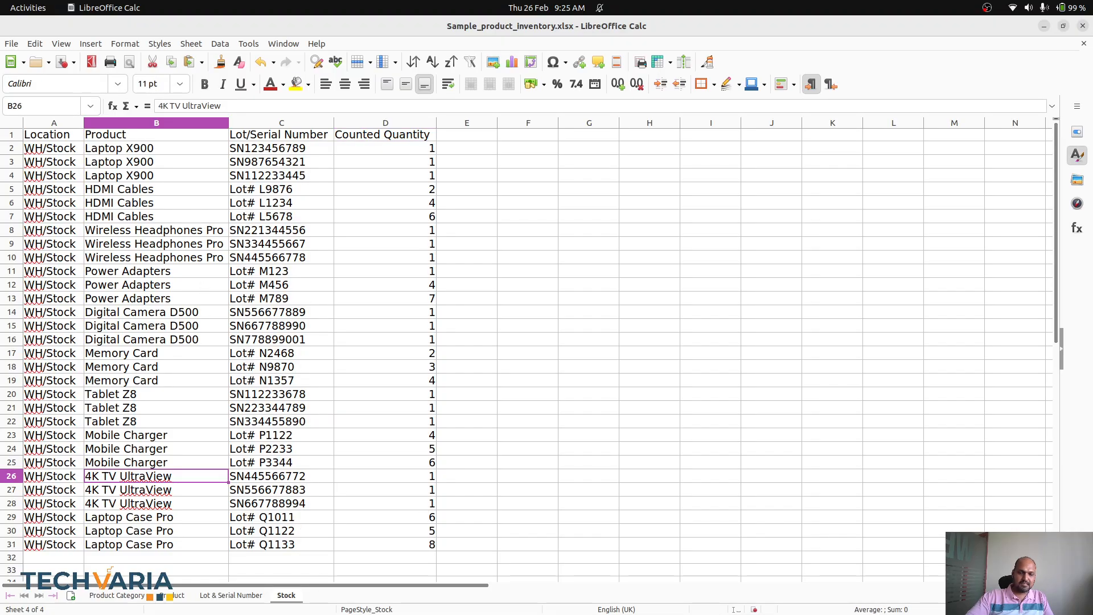
left_click(376, 595)
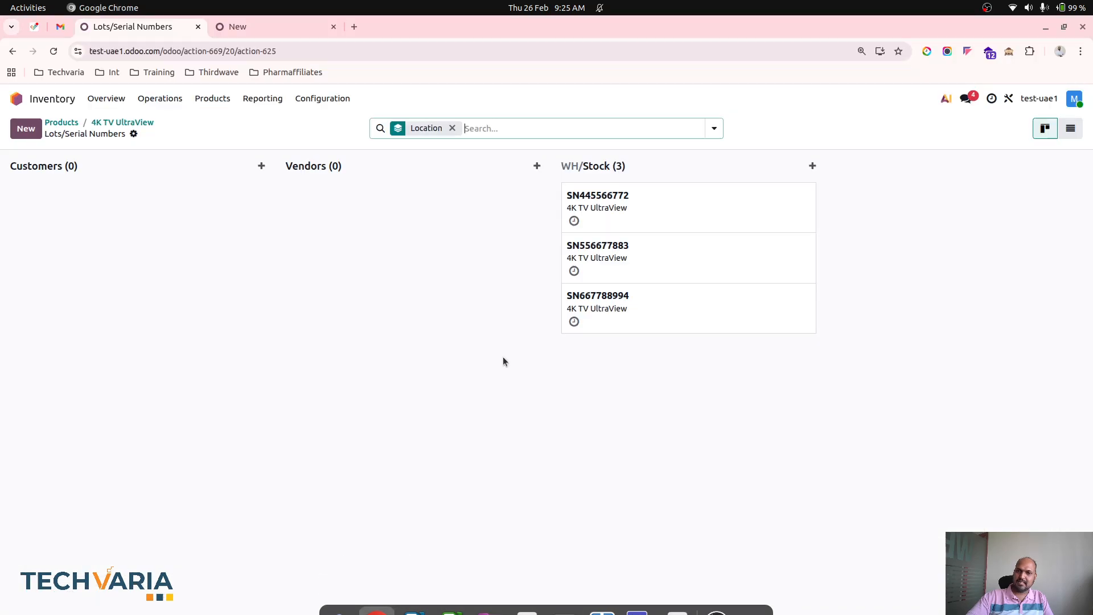
Check the costs of 4K TV UltraView serial numbers SN445566772, SN556677883 and SN667788994, and switch to the workbook in LibreOffice Calc
left_click(631, 221)
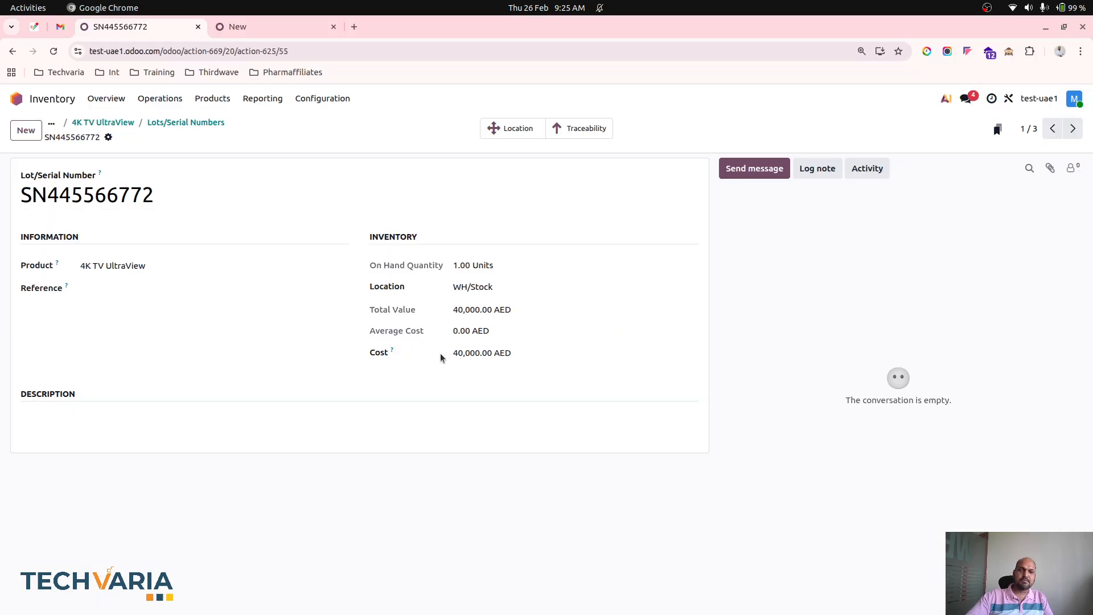
left_click(1073, 129)
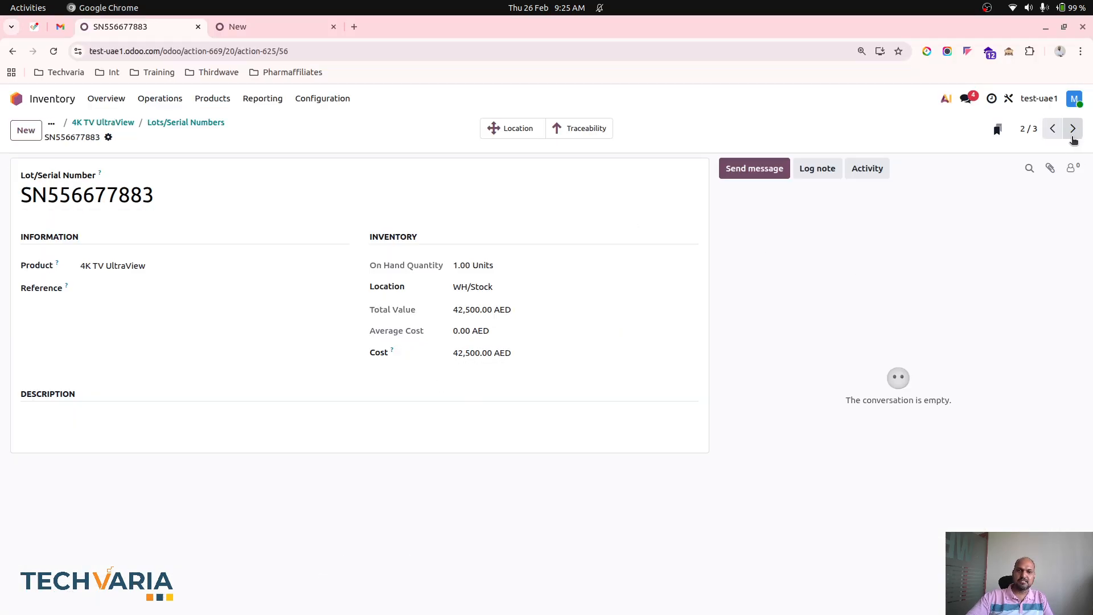
left_click(1073, 128)
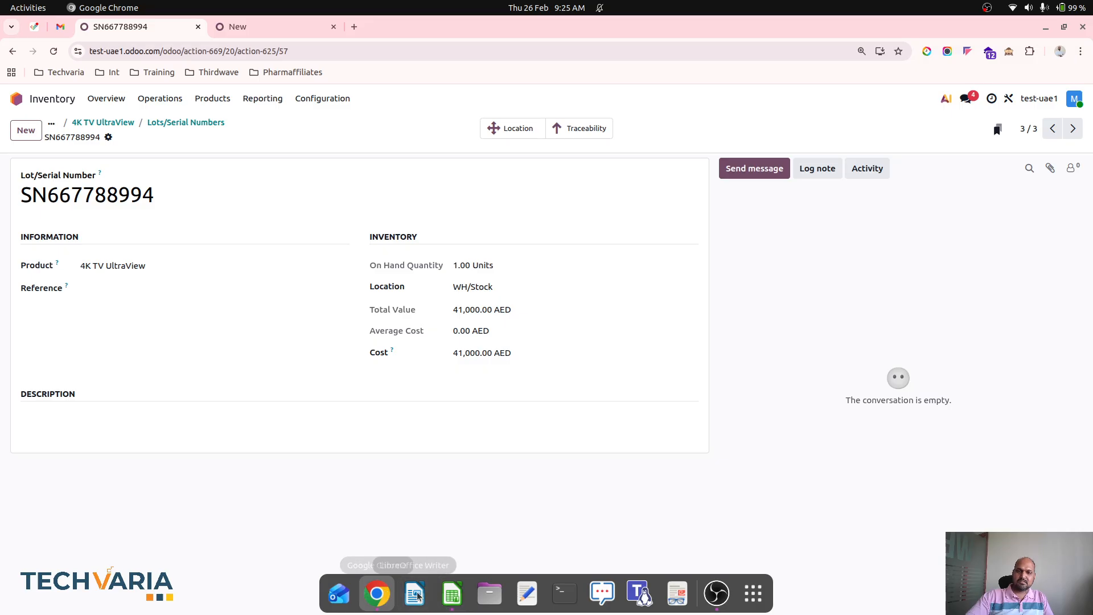
left_click(452, 592)
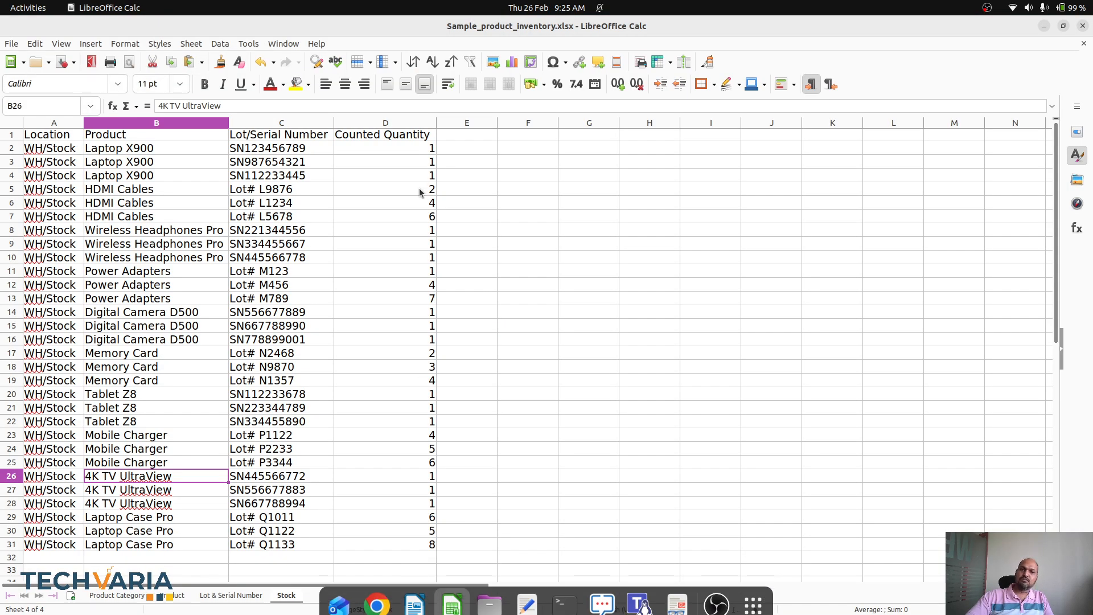